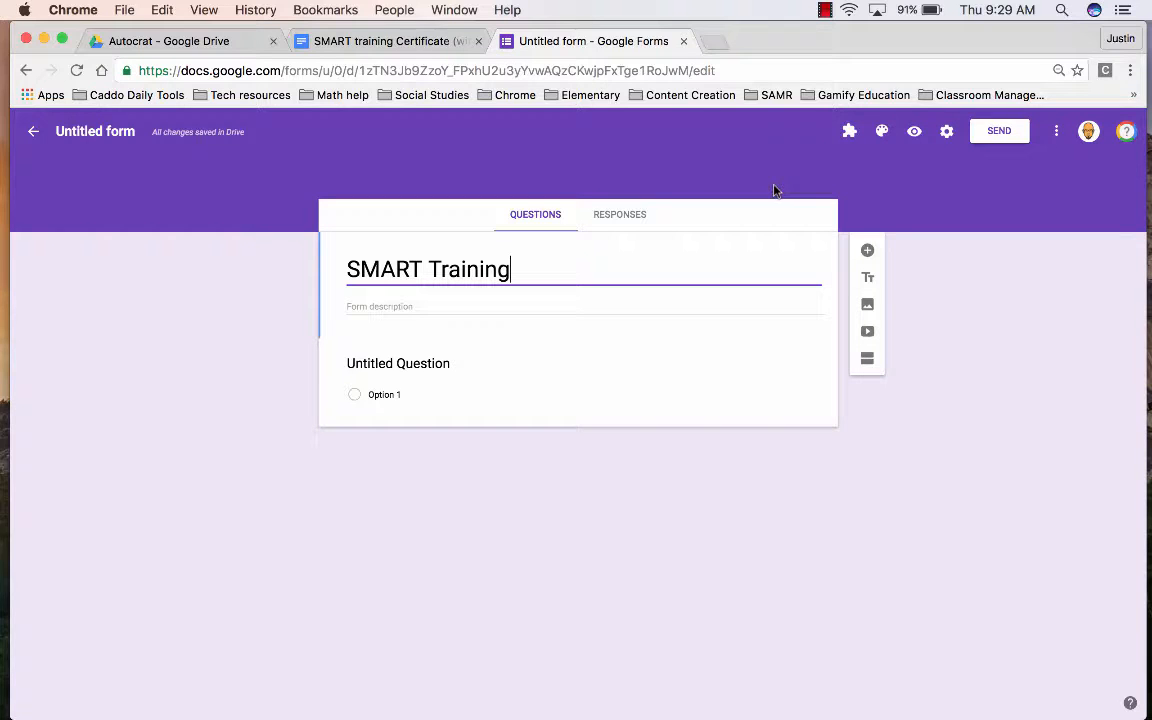
- In the SMART training Certificate template, inspect the <<Name>>, <<Today's Date>>, <<School Name>> placeholders and first resource link
click(414, 45)
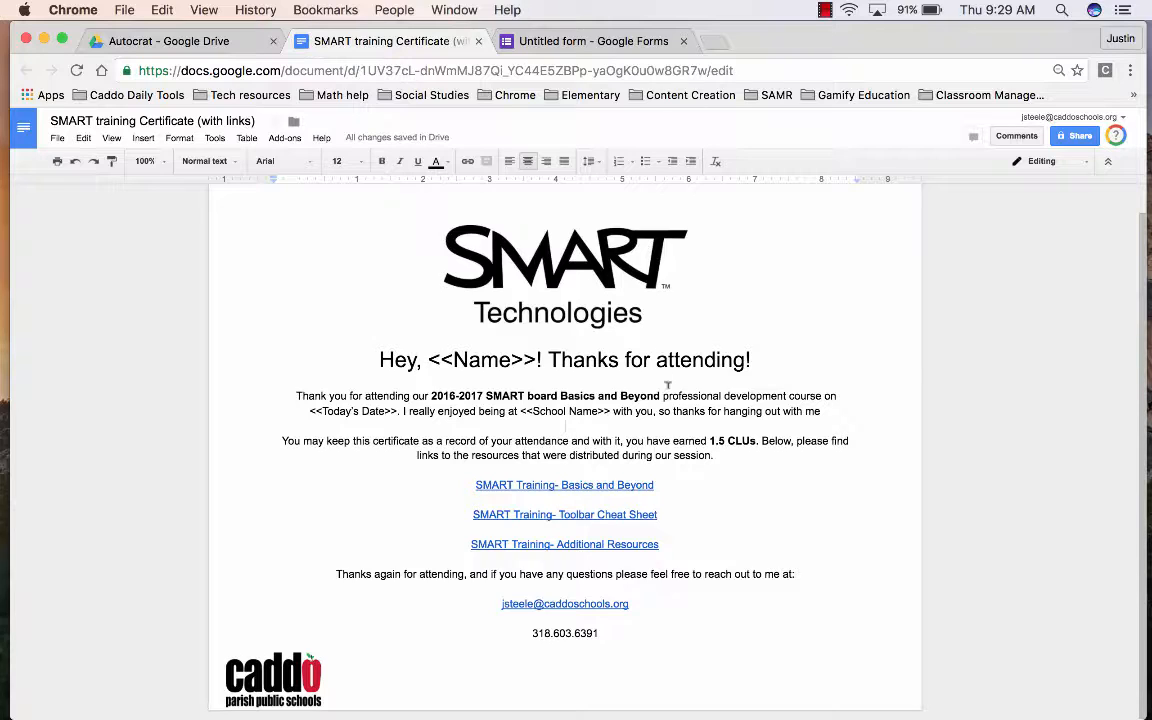
click(499, 360)
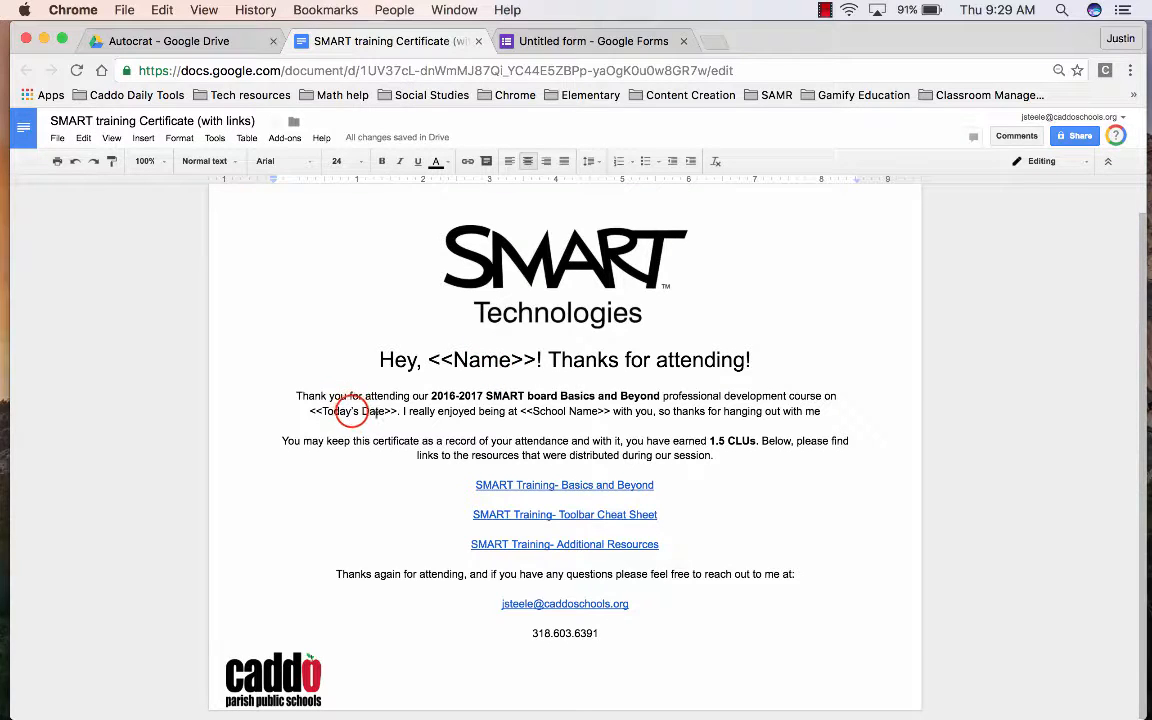
click(352, 411)
click(594, 411)
click(603, 485)
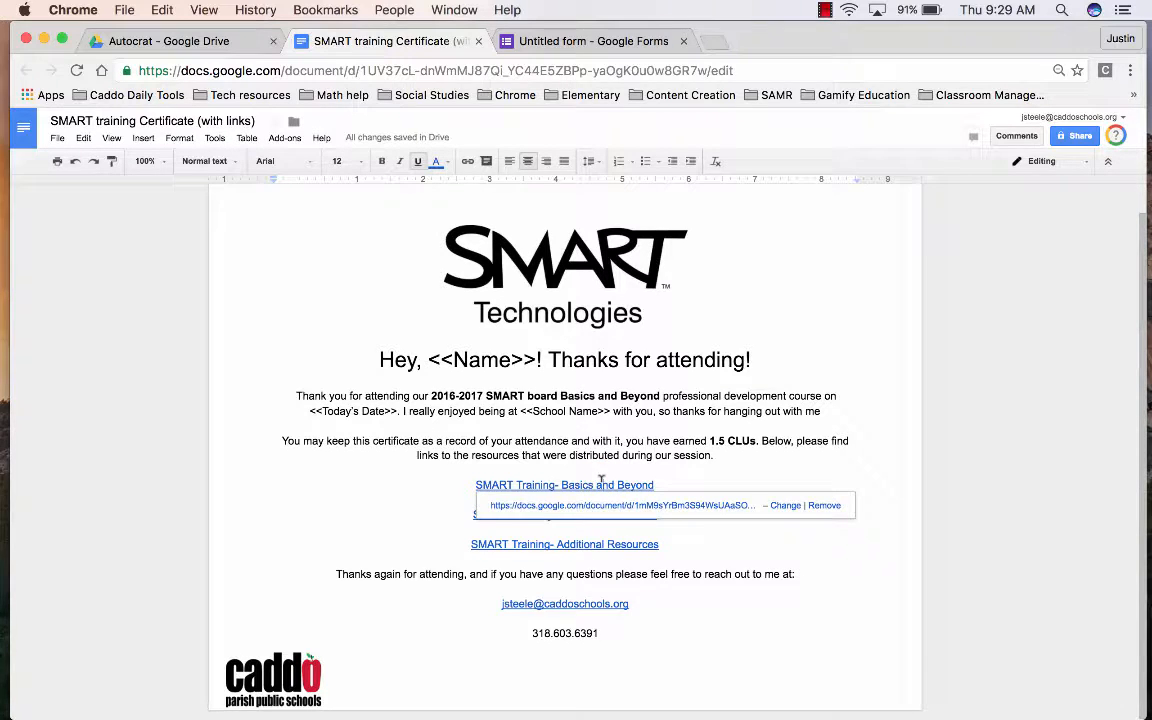
right_click(609, 478)
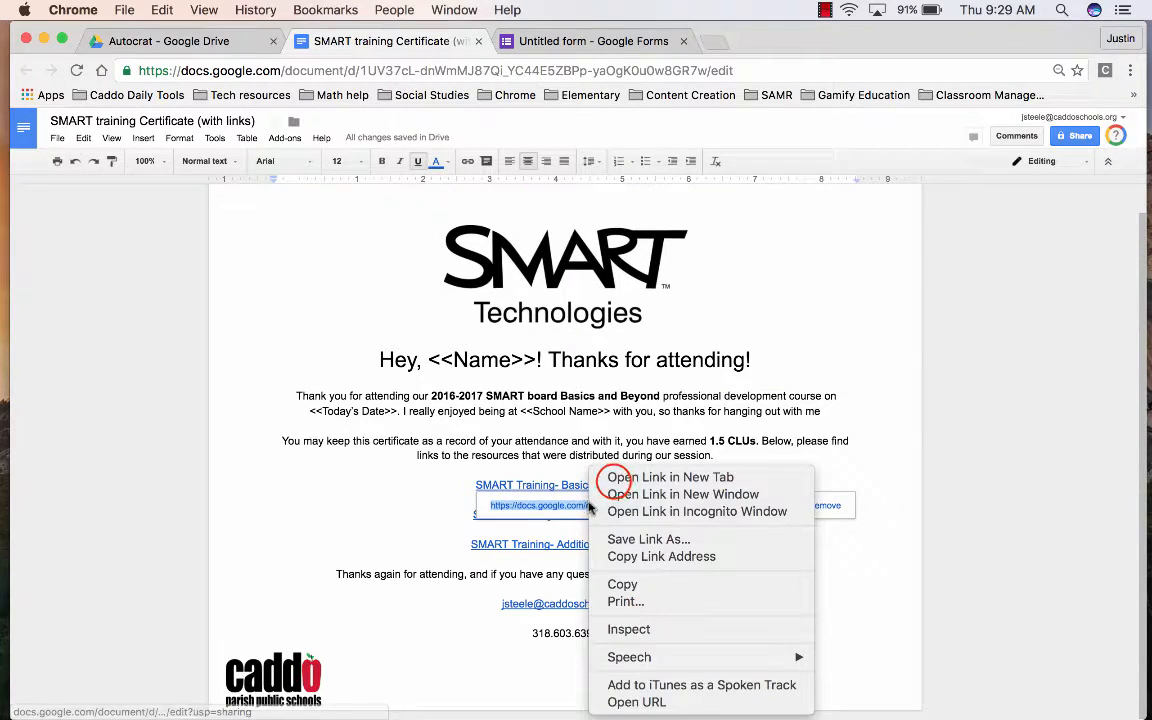
click(670, 477)
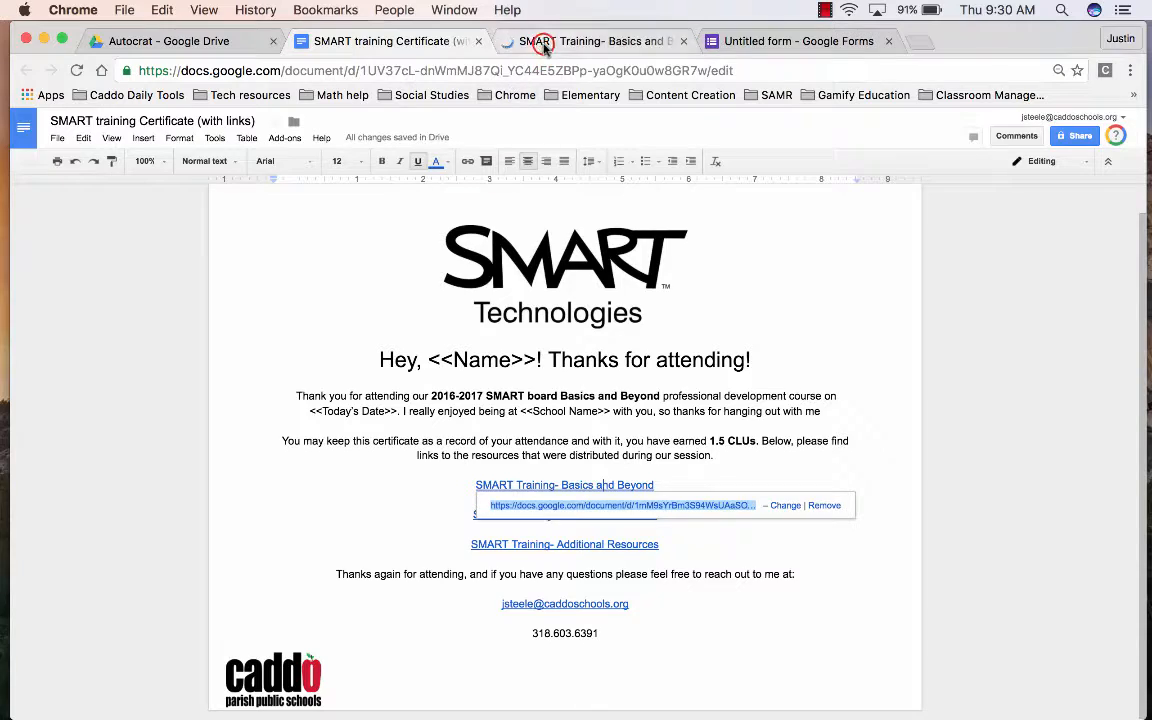
click(545, 46)
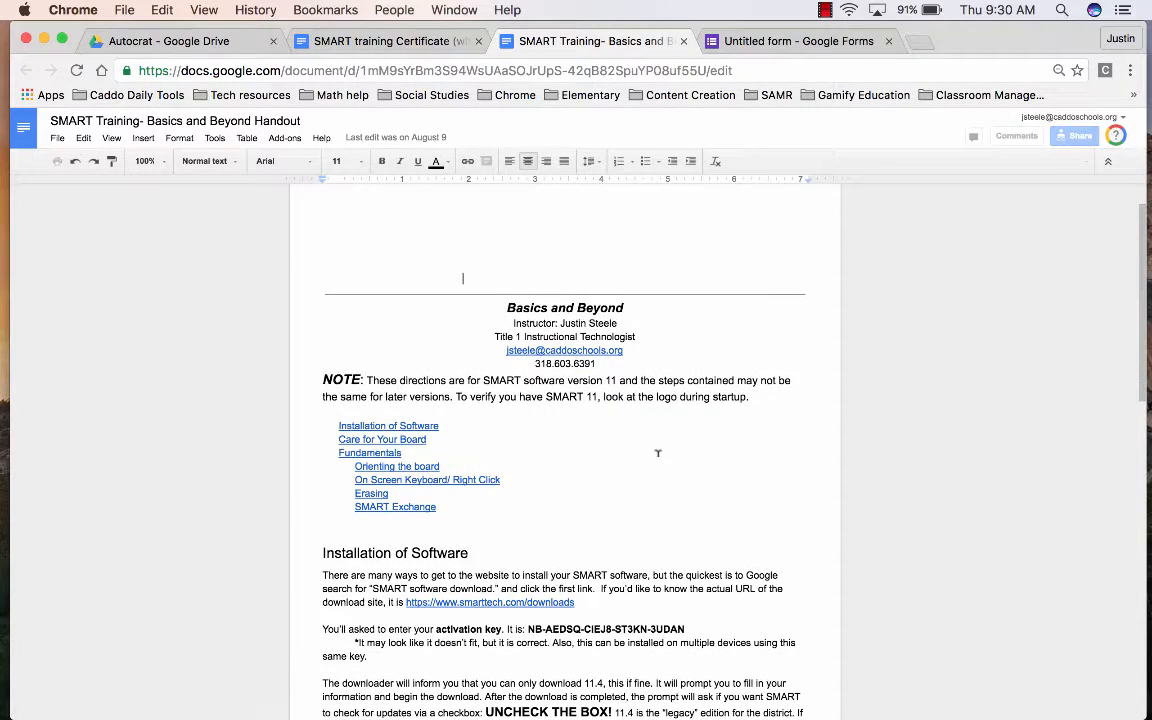
scroll(658, 453, down, 5)
scroll(658, 453, down, 5)
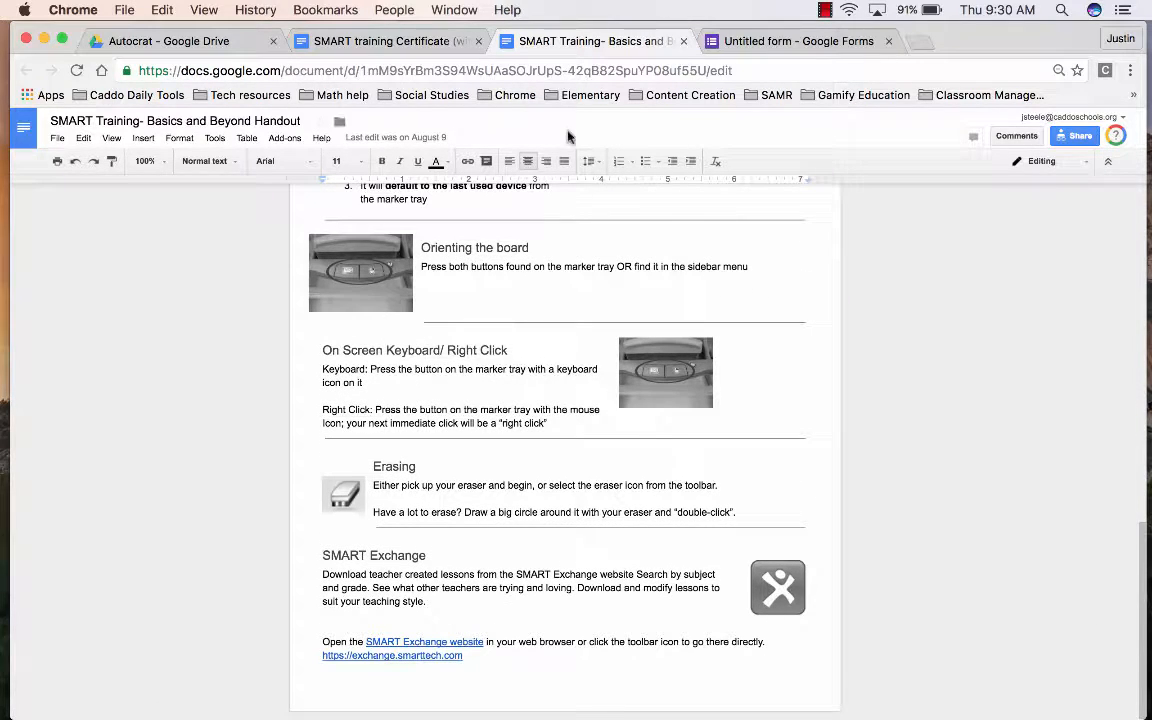
click(683, 42)
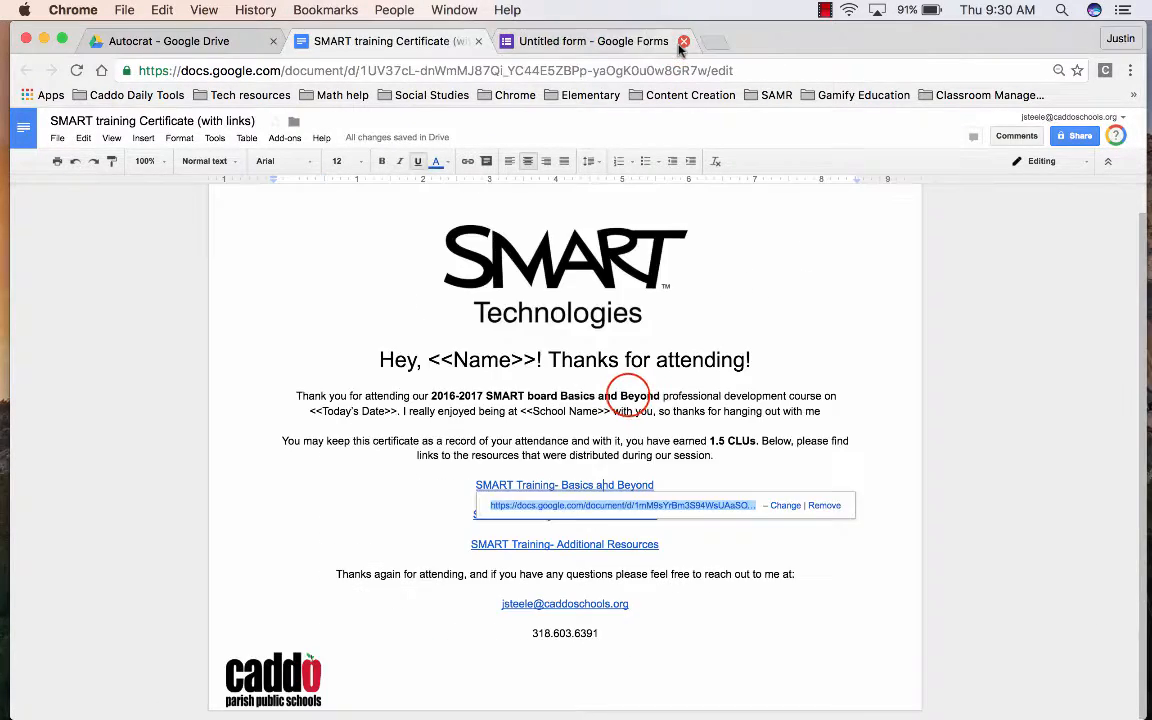
key(Return)
click(617, 515)
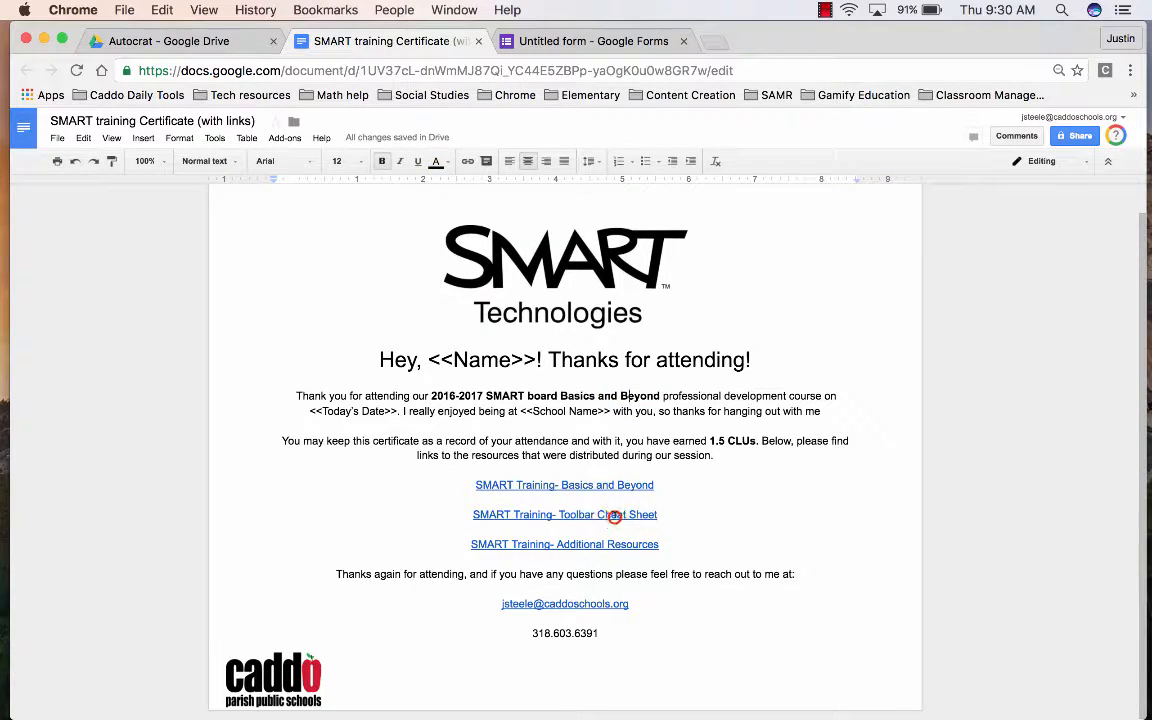
click(612, 542)
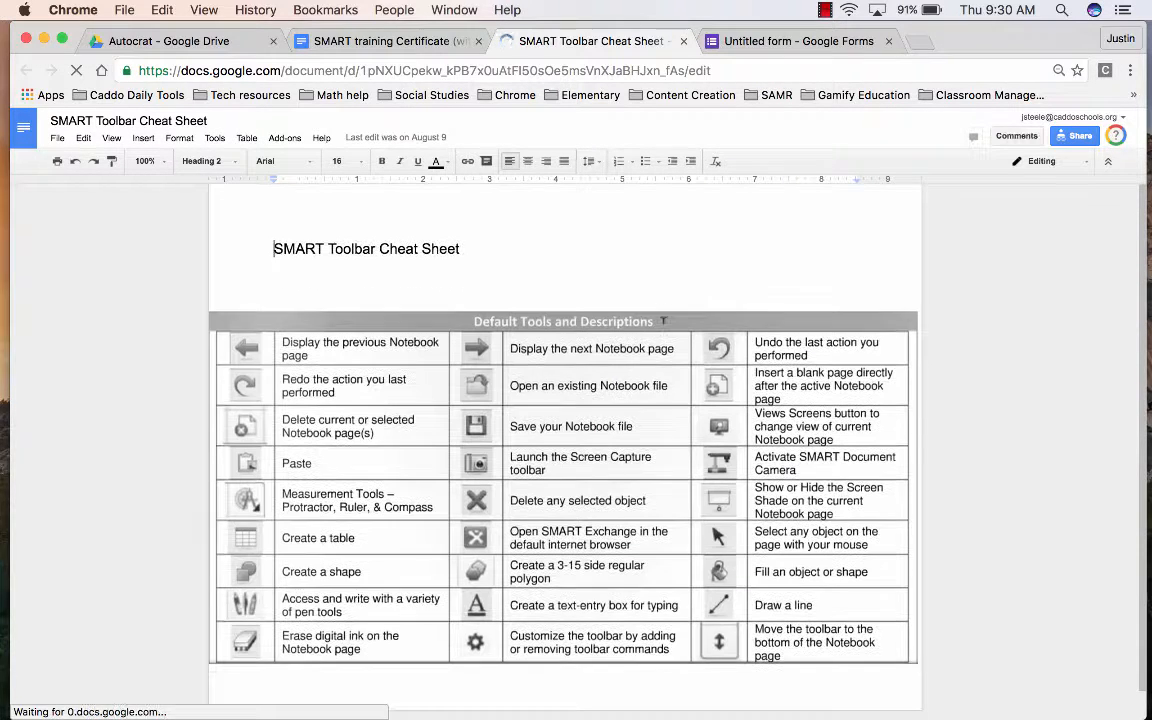
click(683, 41)
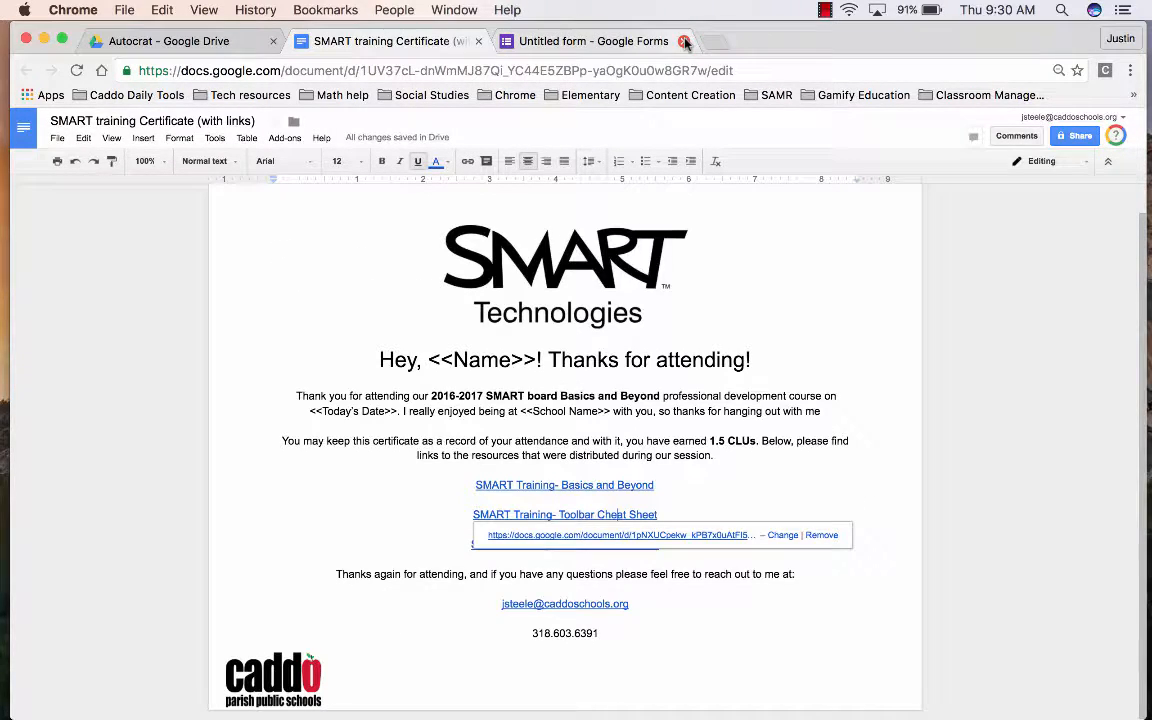
click(741, 377)
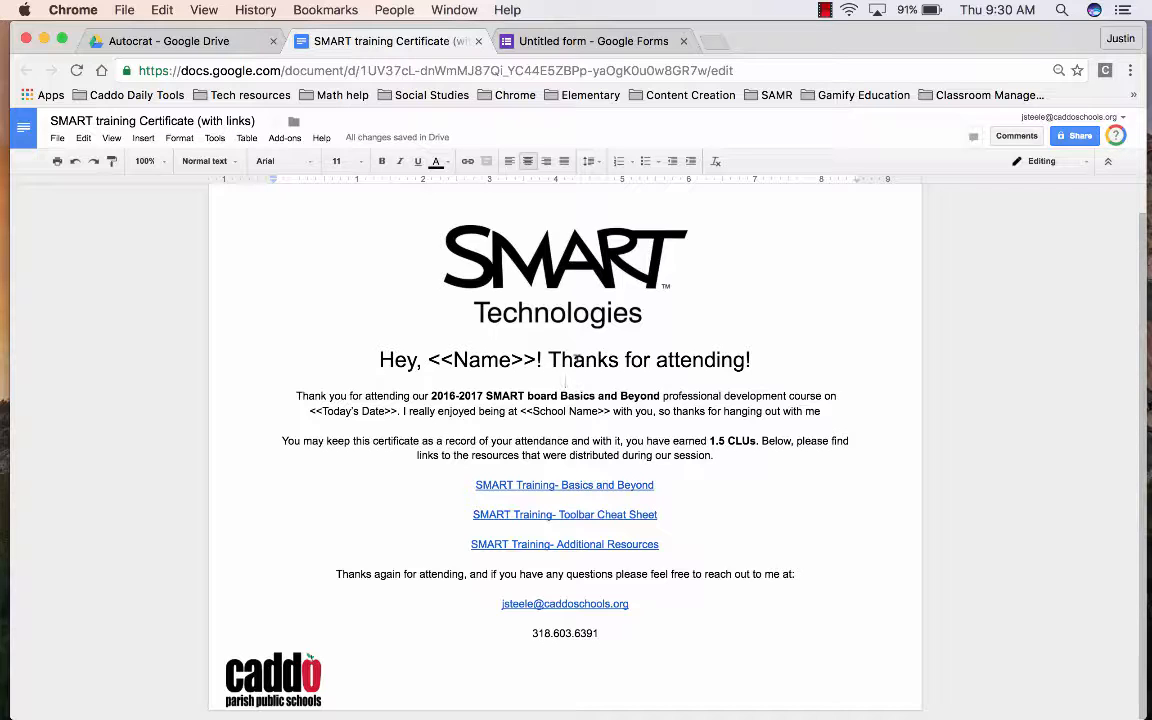
drag(537, 362, 441, 362)
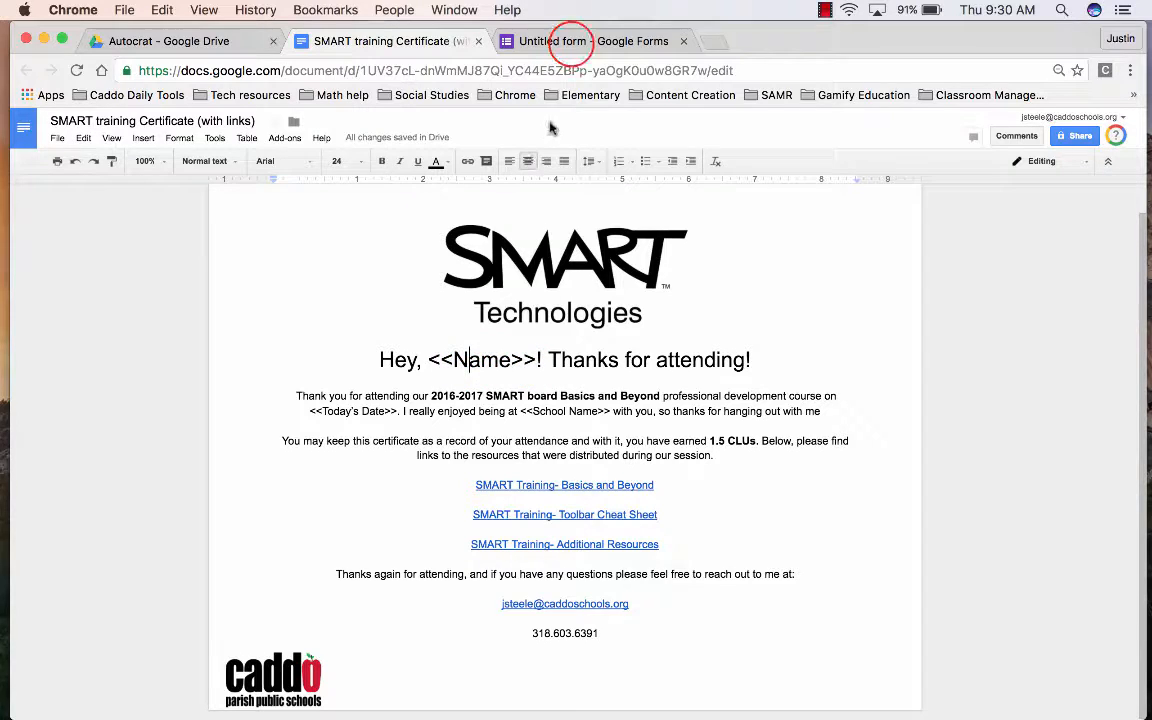
- Turn the untitled question into a required short-answer question titled Email
click(571, 40)
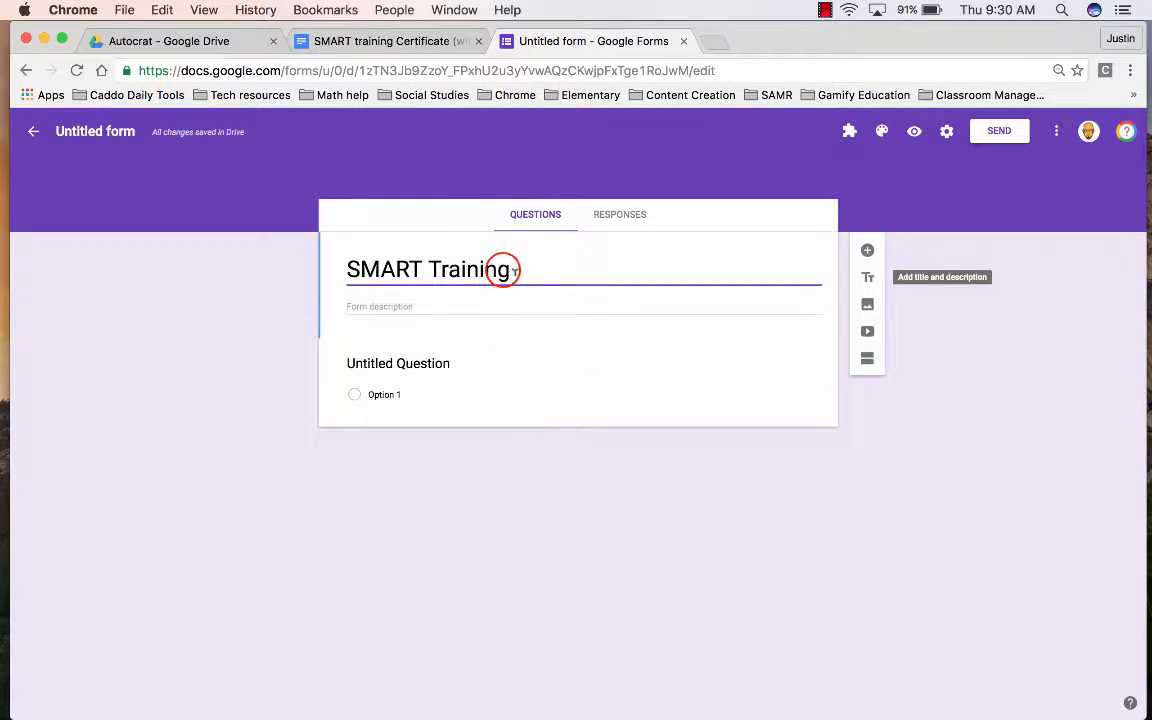
click(469, 365)
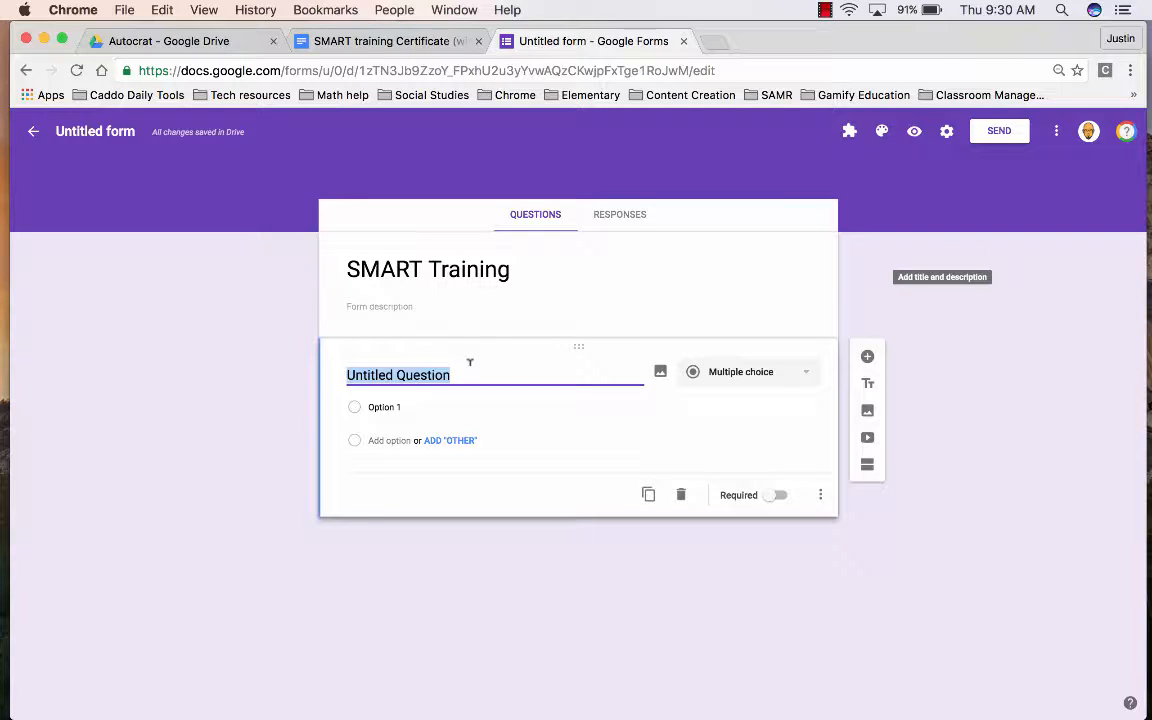
text(Email)
click(756, 371)
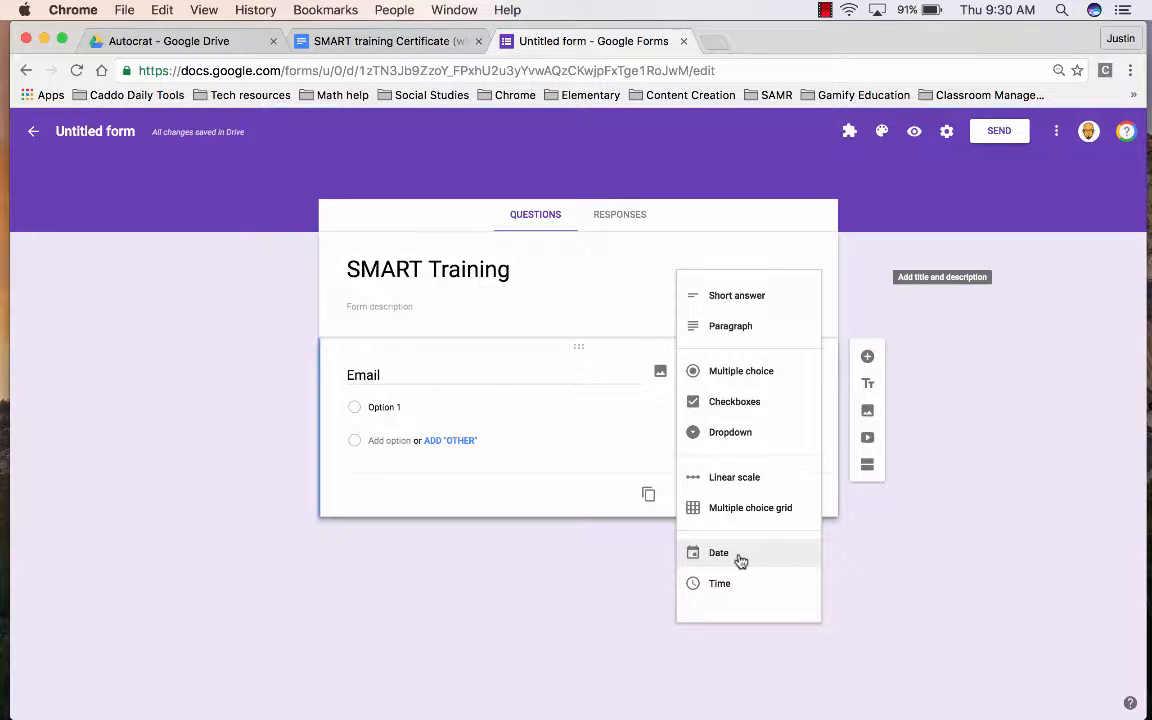
click(742, 297)
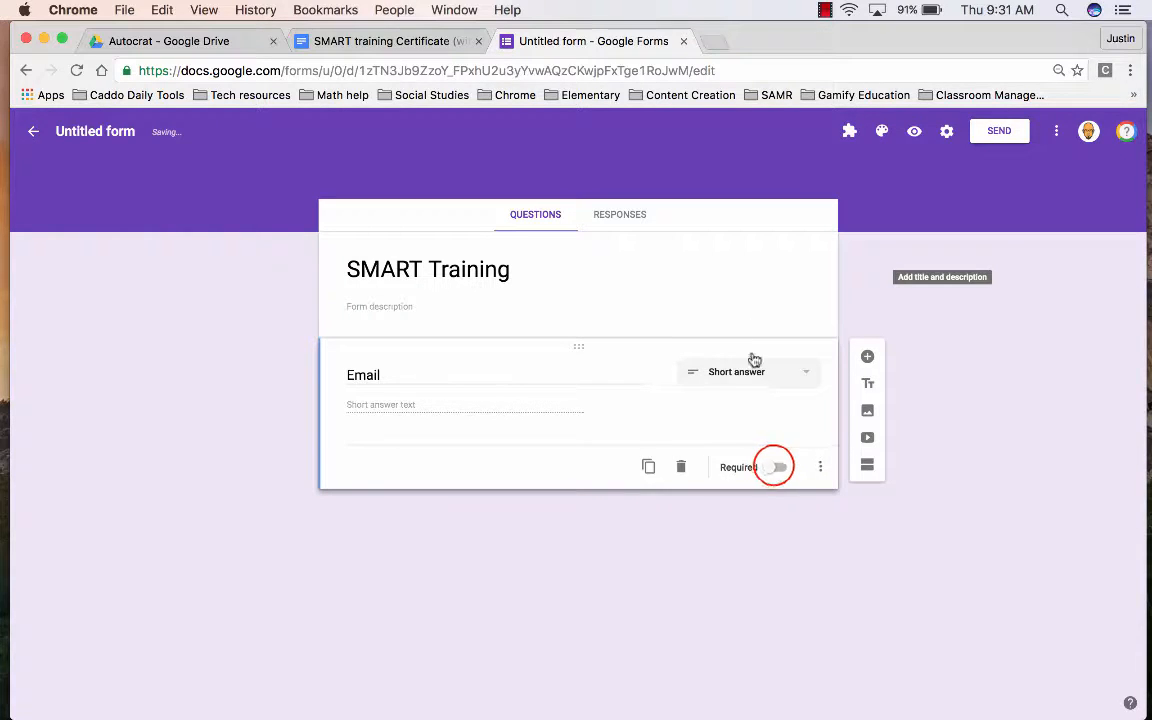
click(777, 467)
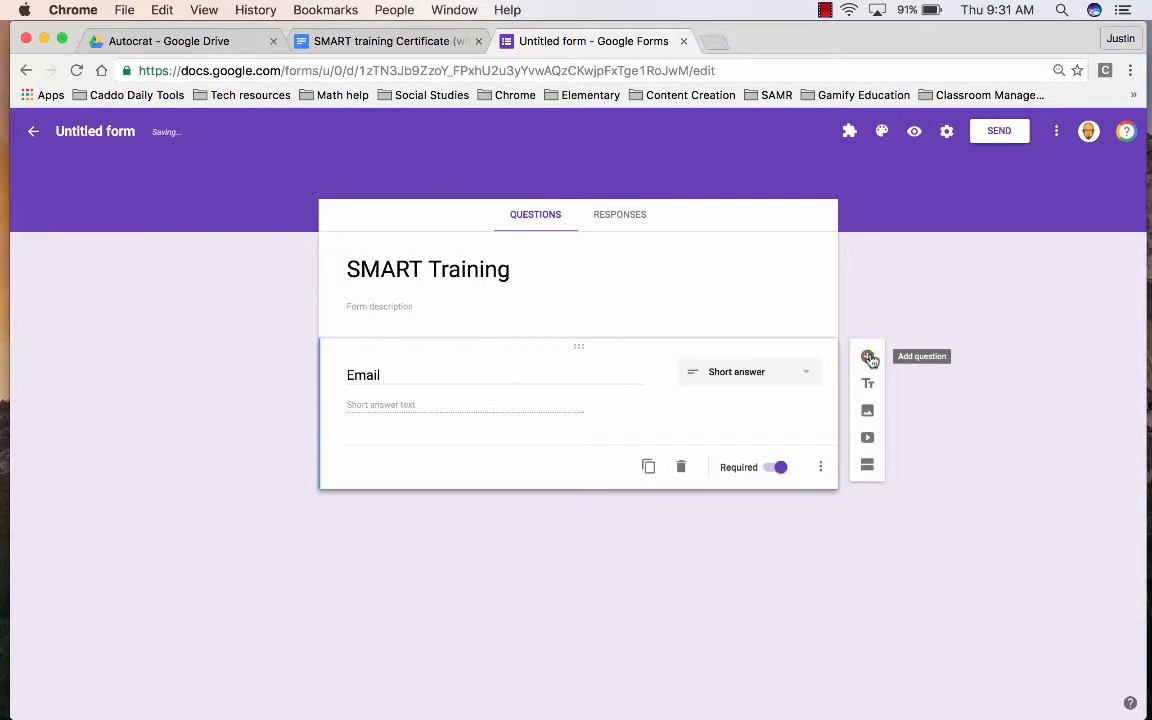
- Add a short-answer Name question and a required Date question
click(867, 356)
text(N)
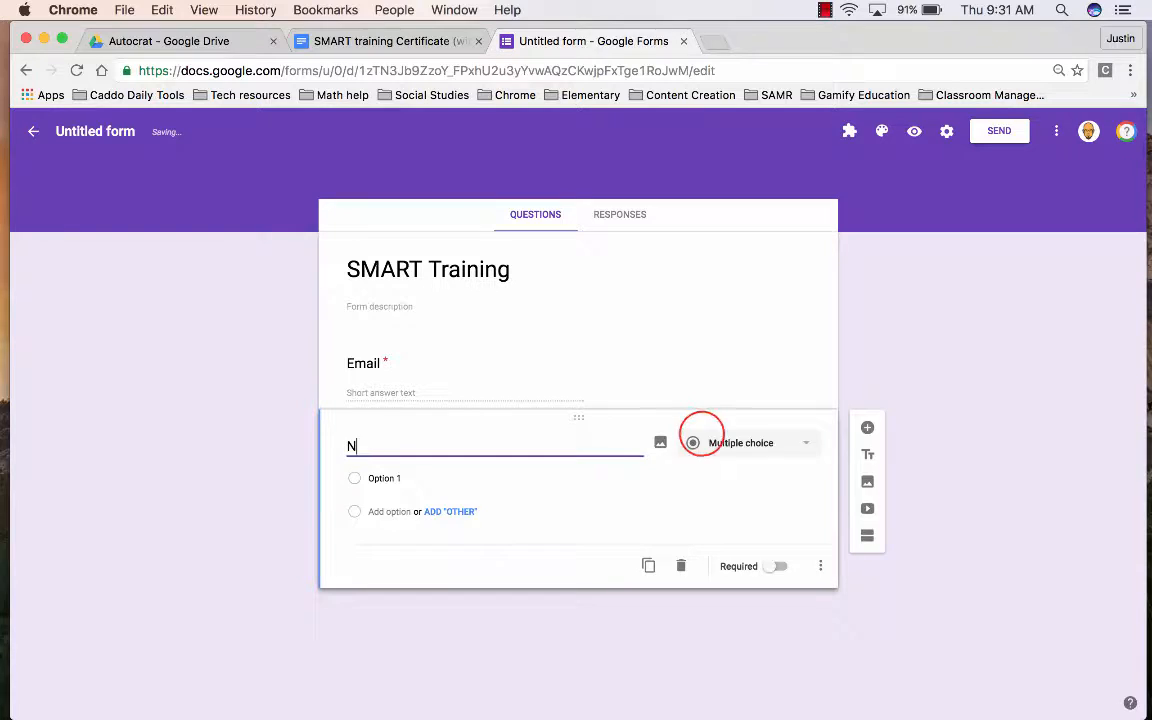
text(ame)
click(718, 443)
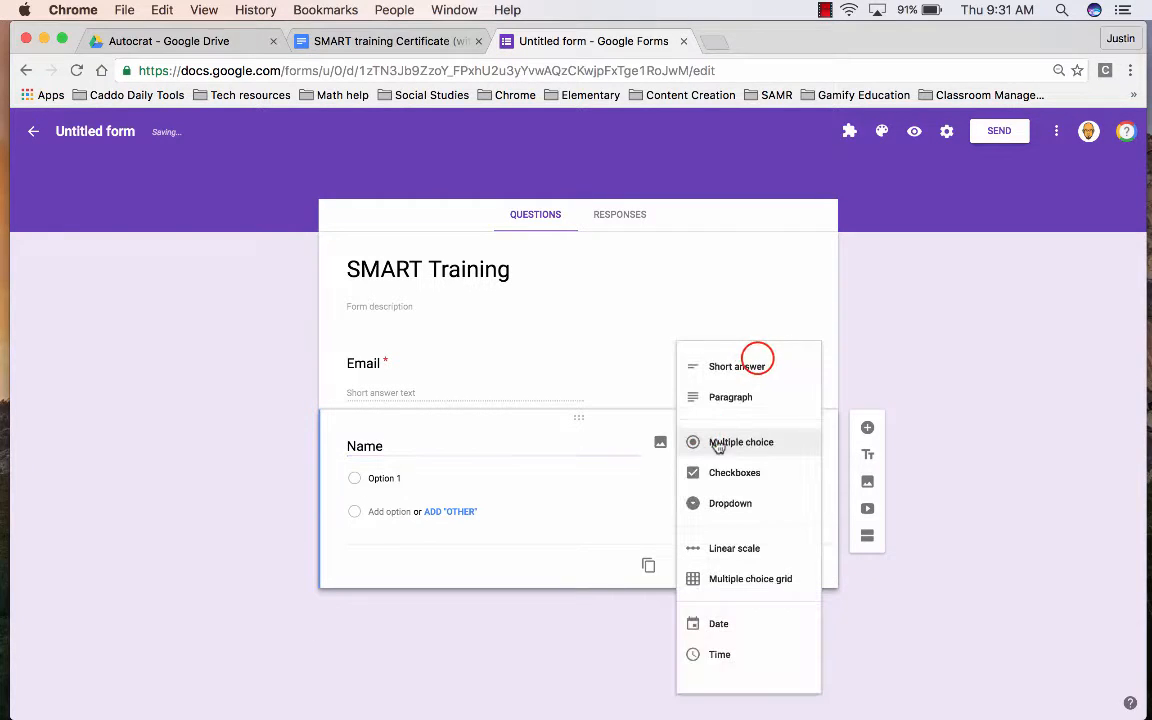
click(757, 366)
click(867, 427)
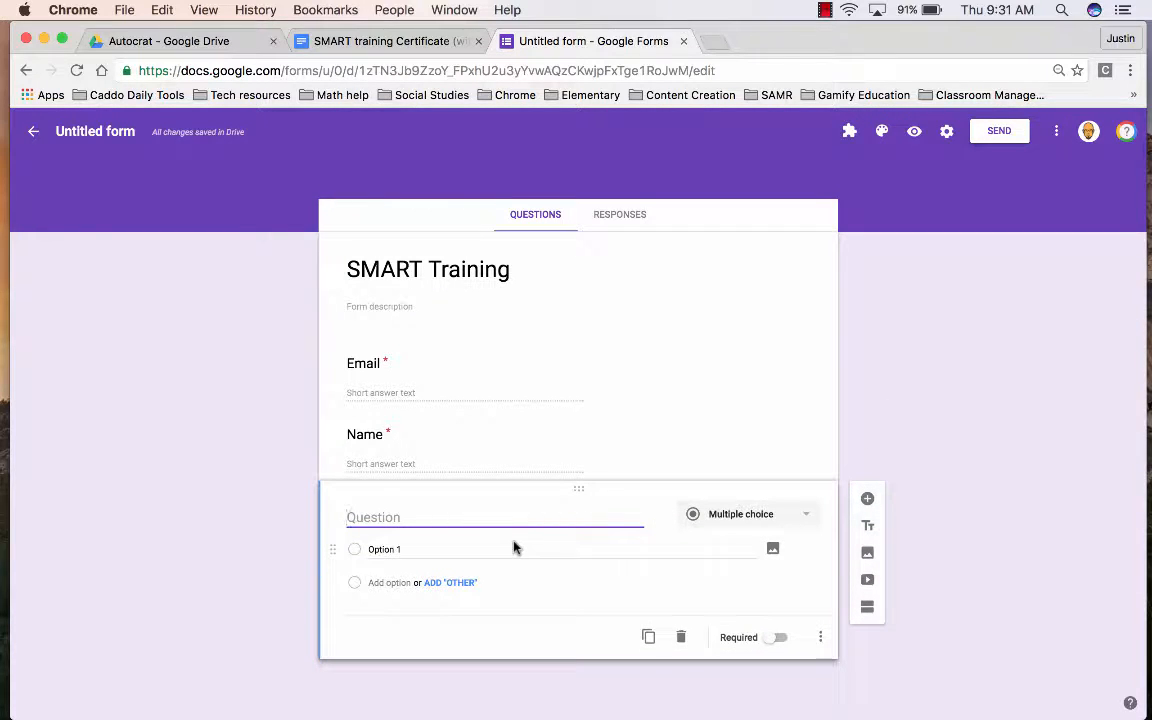
text(Date)
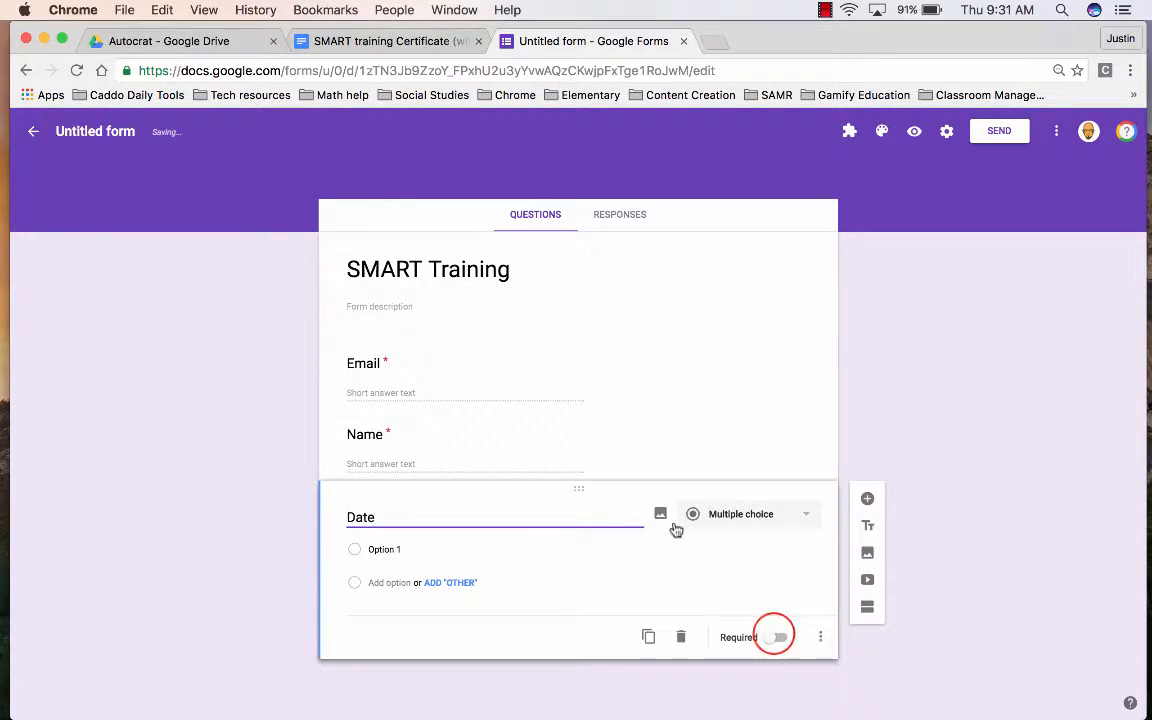
click(778, 637)
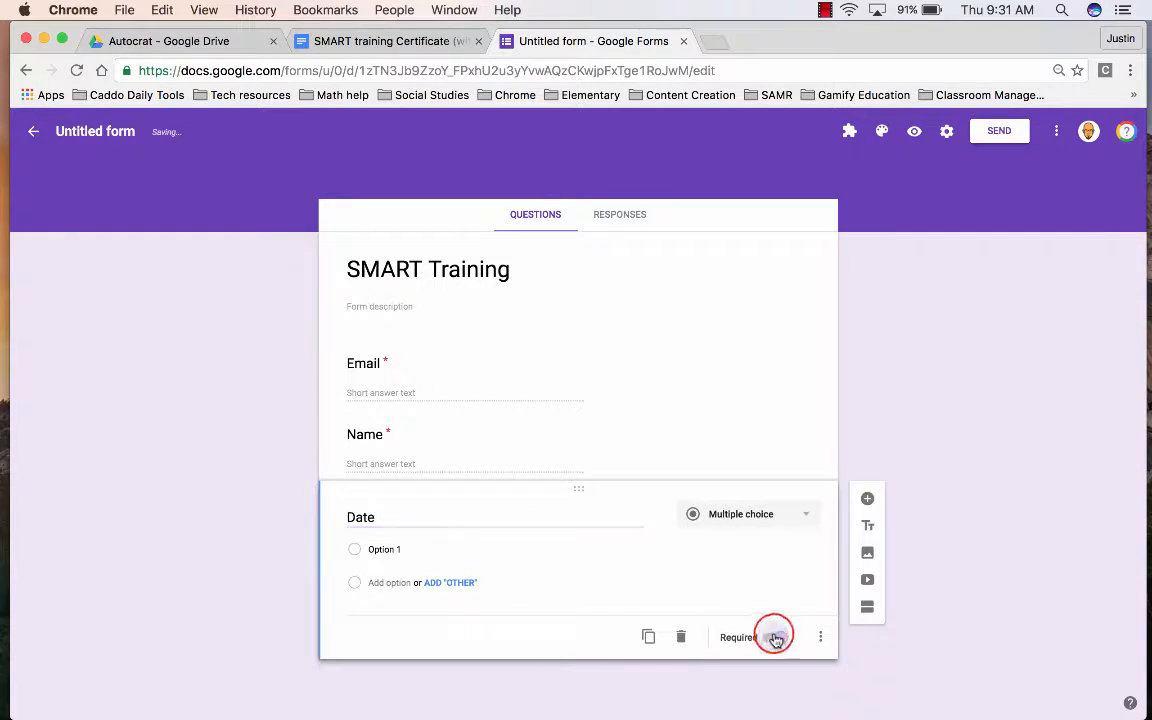
- Add a required short-answer question titled Training location
click(866, 499)
text(Training location)
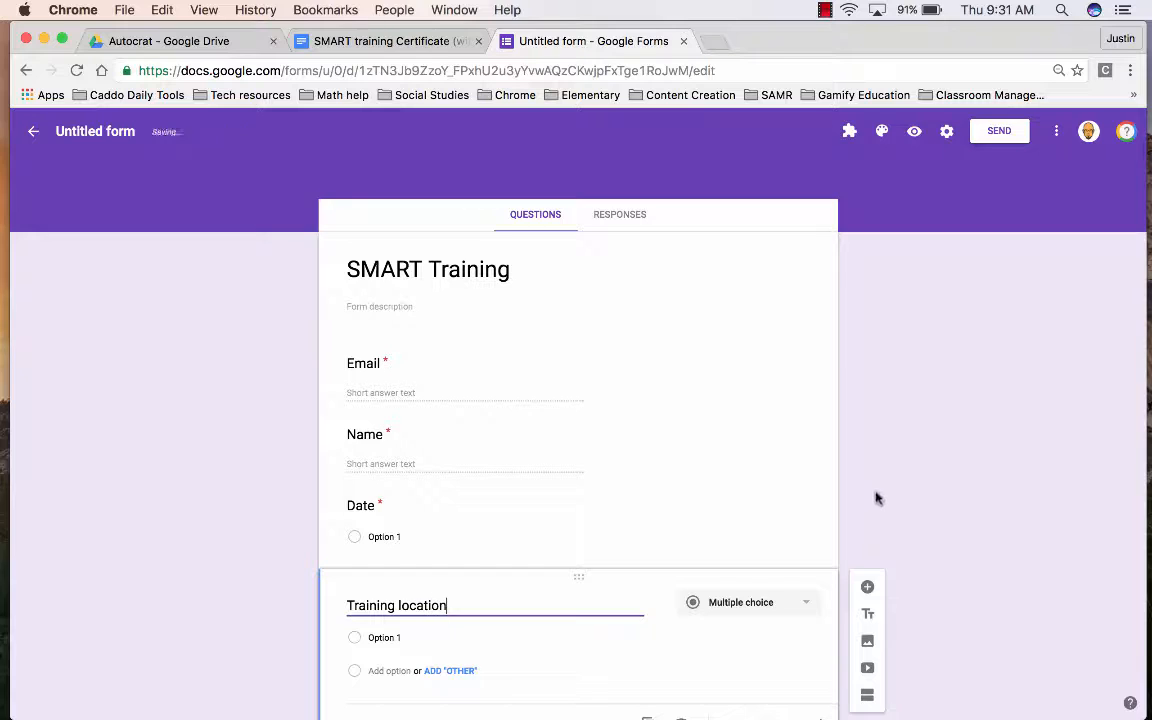
scroll(872, 500, down, 2)
click(776, 658)
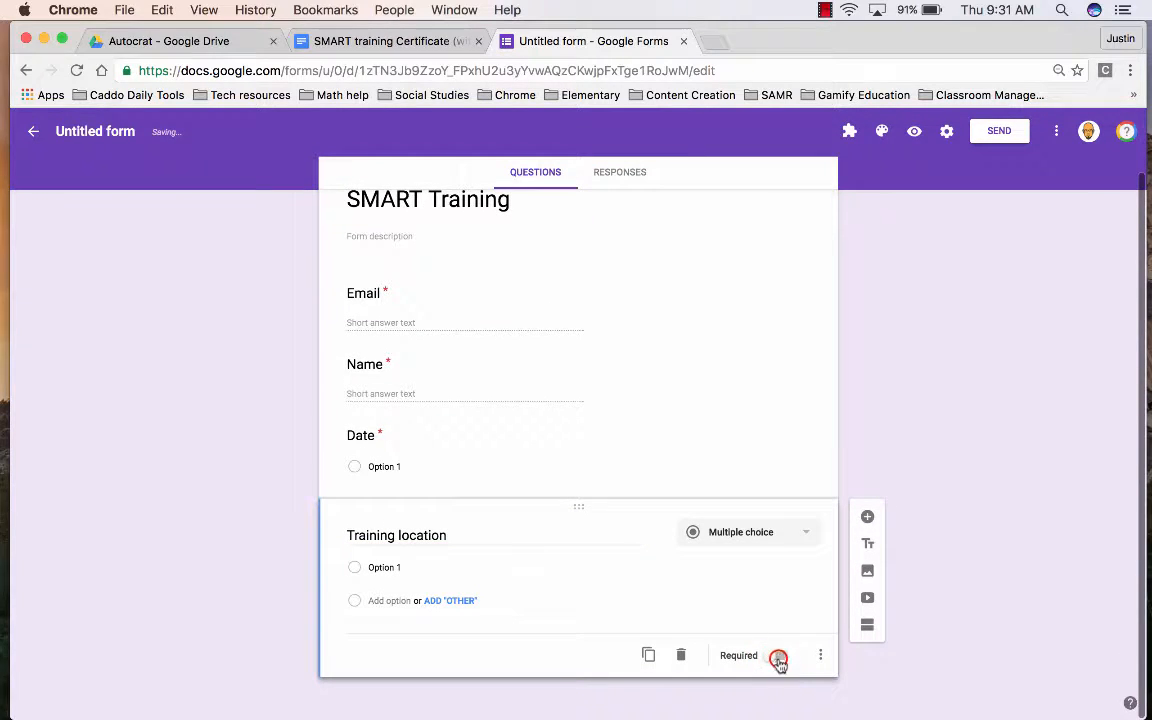
click(801, 534)
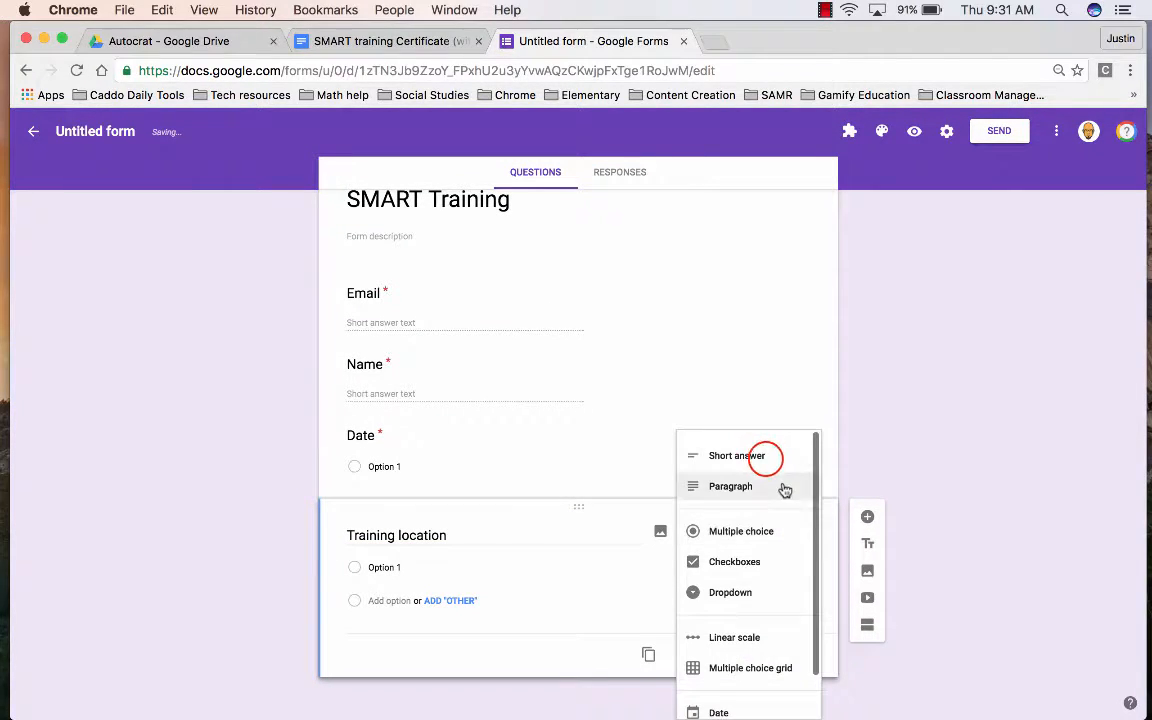
click(766, 459)
- Make Date a short-answer question and drag it above Email to the top
click(733, 457)
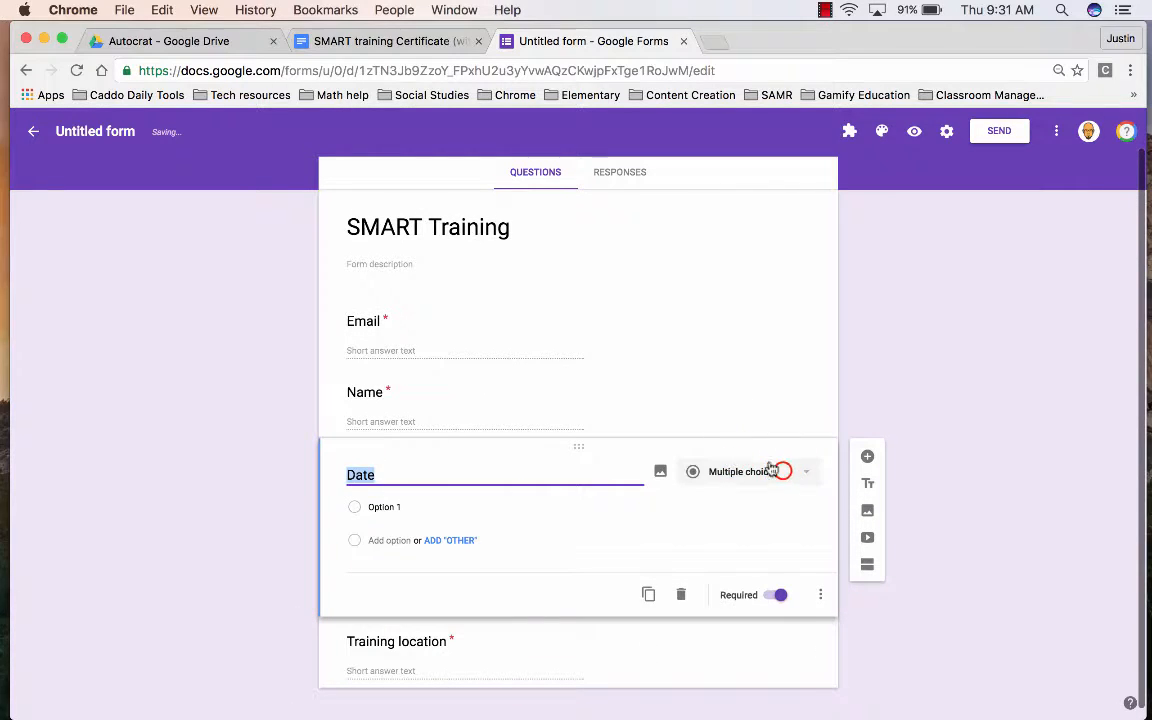
click(779, 470)
click(757, 408)
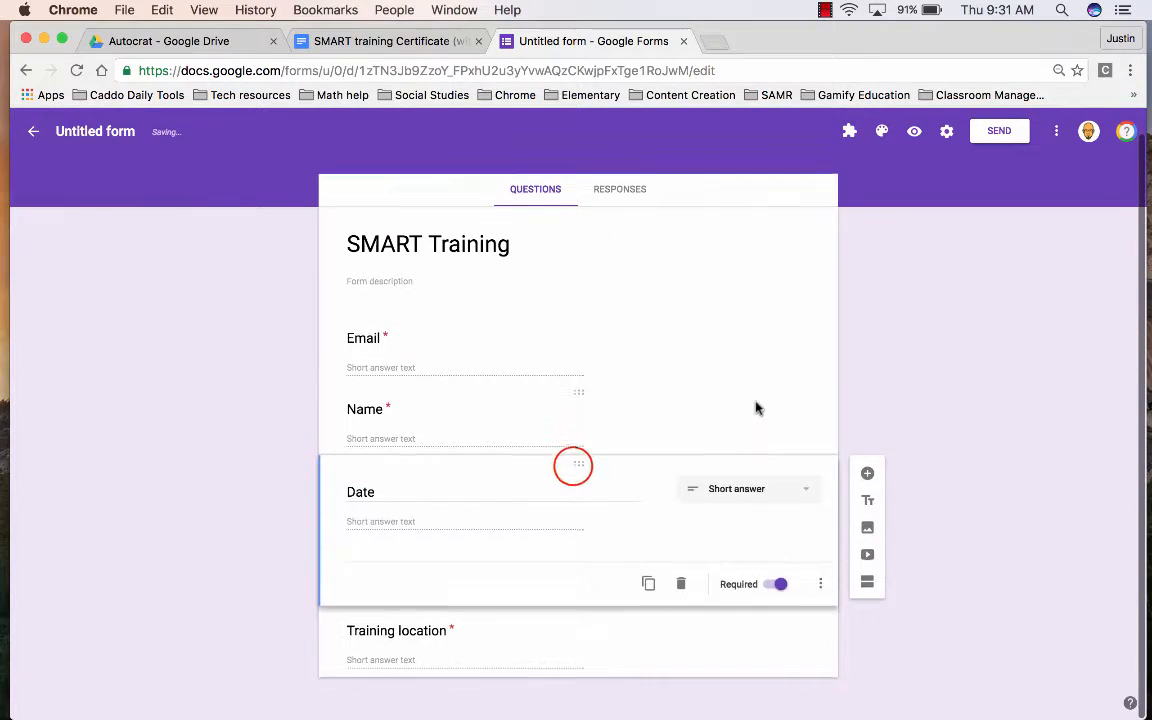
drag(572, 463, 568, 249)
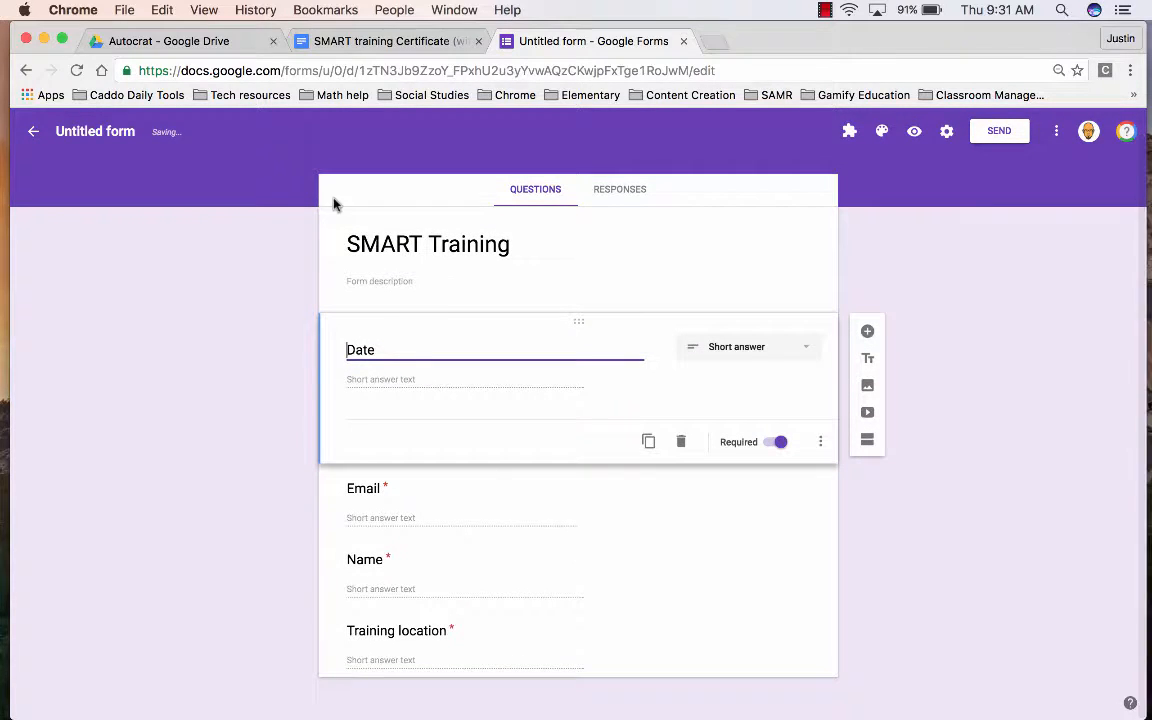
click(393, 44)
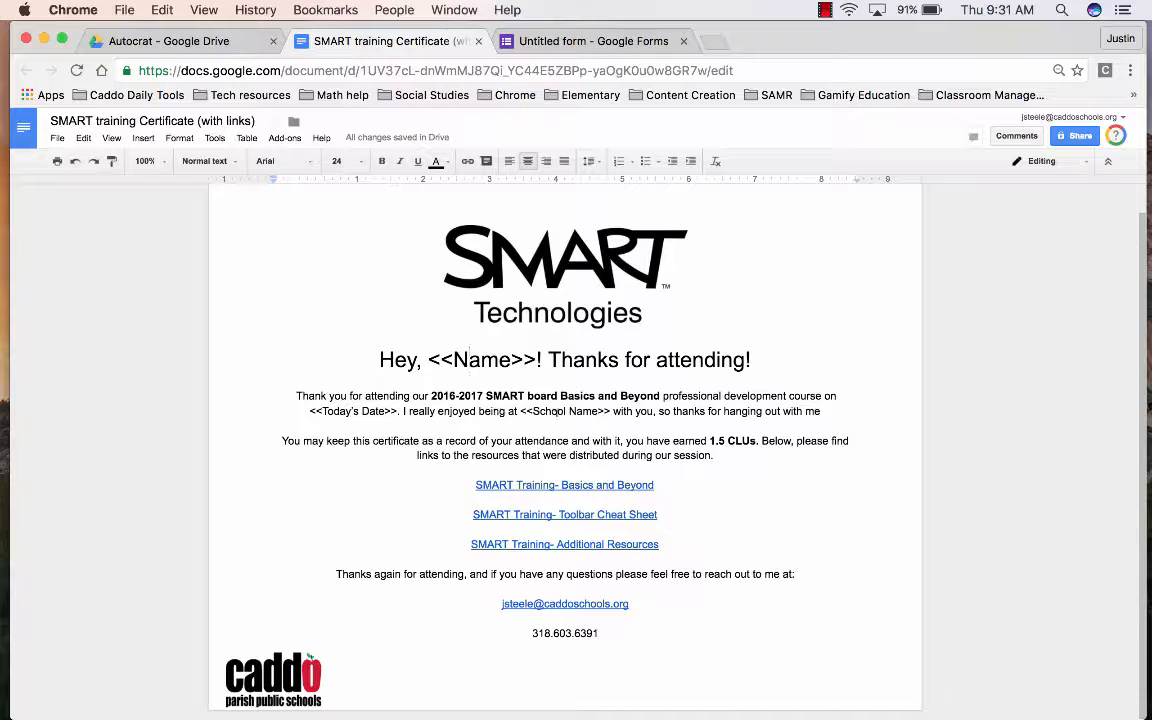
- Replace the certificate's <<School Name>> placeholder with <<Training Location>>, checking the form question's wording
click(549, 44)
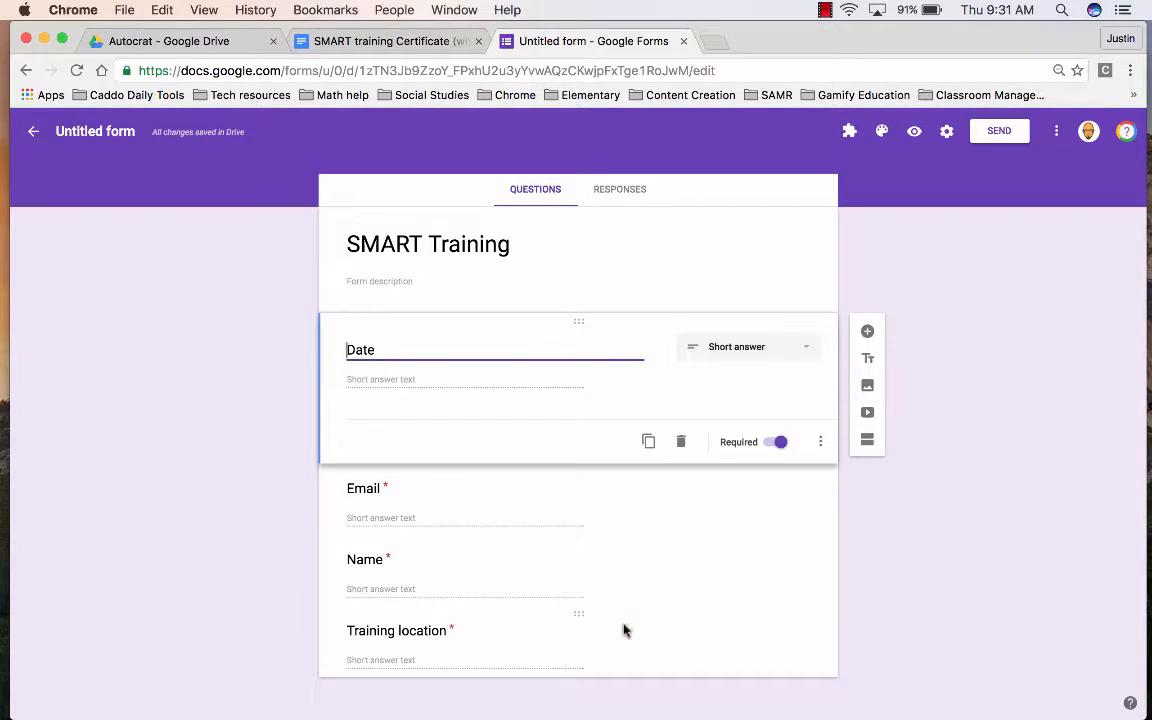
click(623, 630)
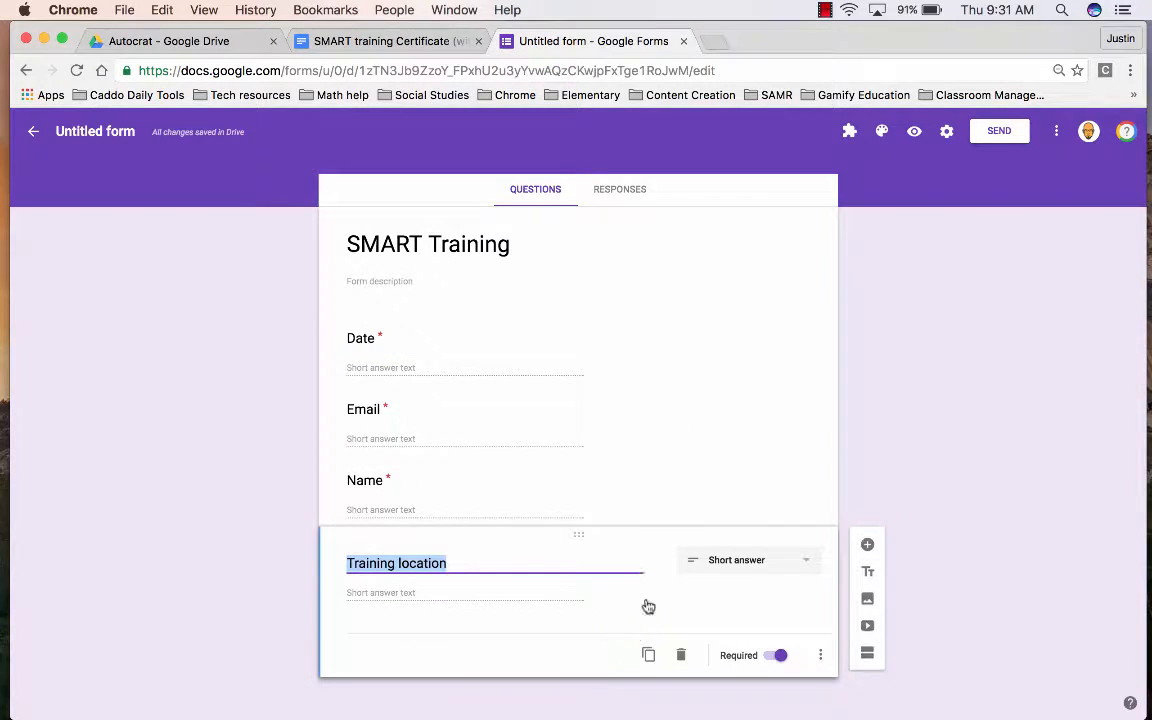
click(335, 22)
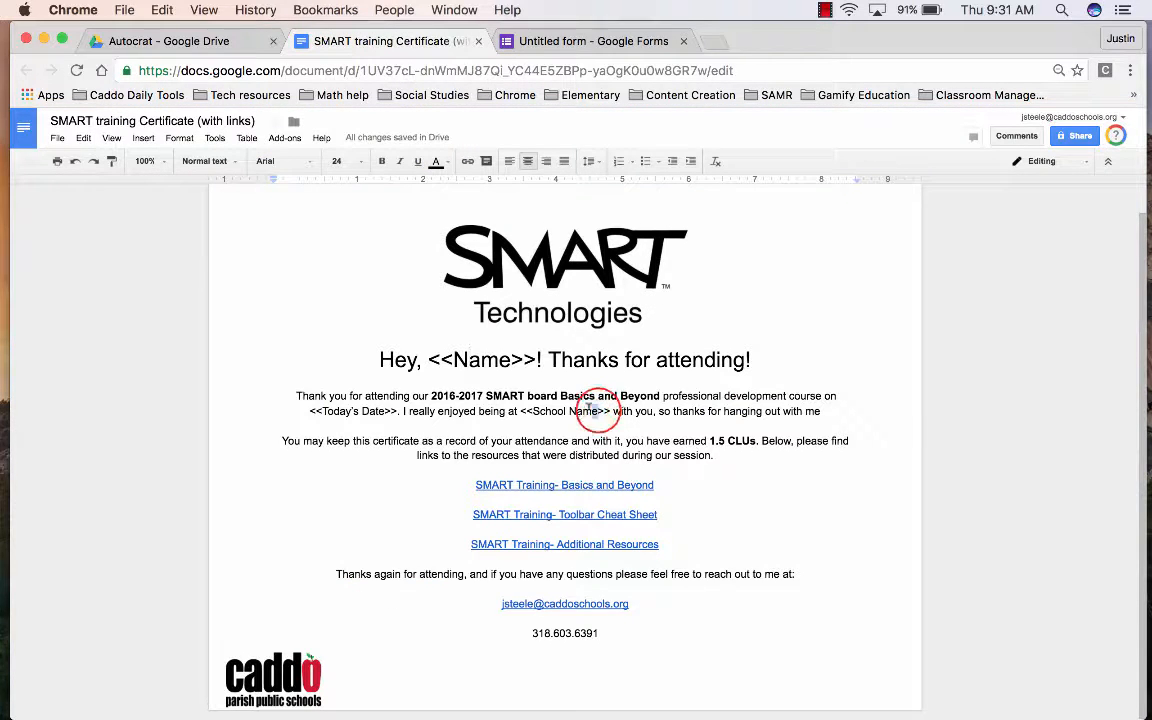
text(training)
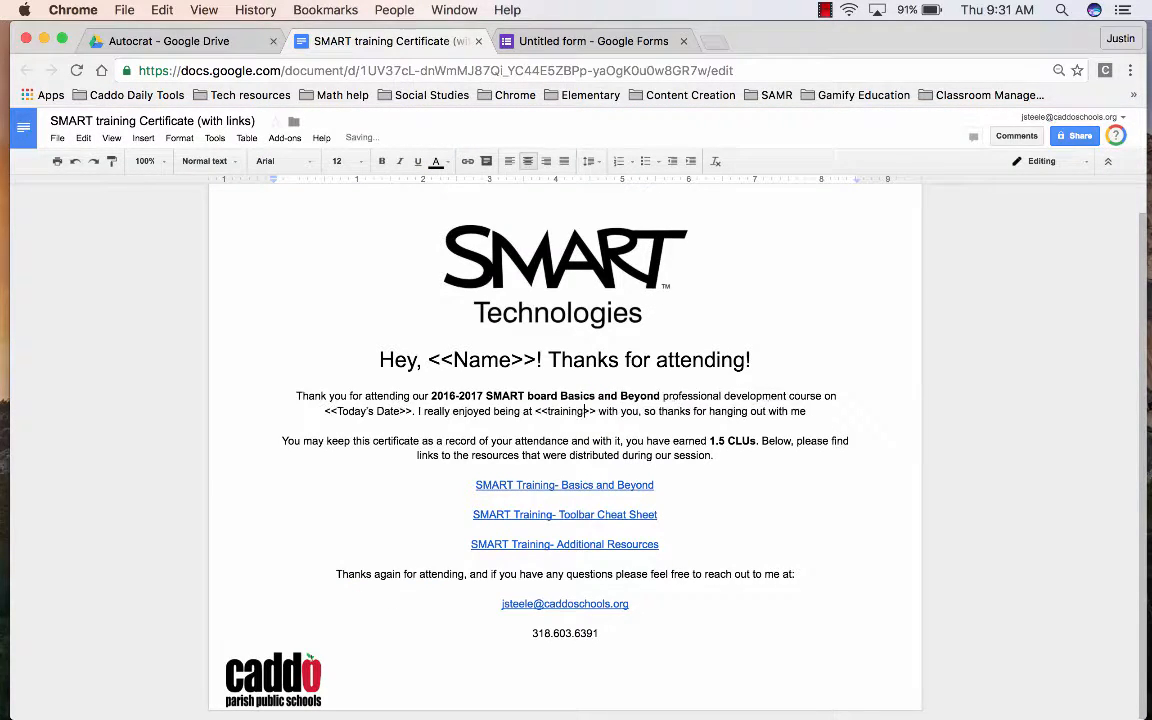
key(BackSpace)
key(BackSpace)
key(BackSpace)
key(BackSpace)
key(BackSpace)
key(BackSpace)
key(BackSpace)
key(BackSpace)
key(BackSpace)
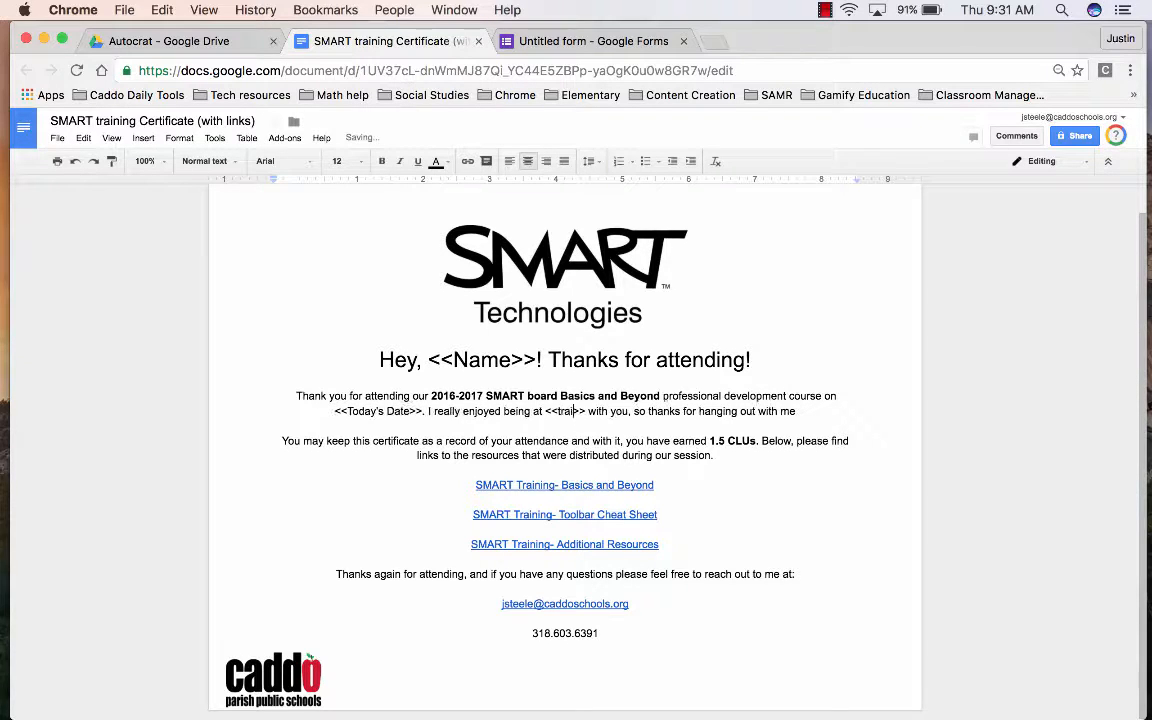
text(Training Lo)
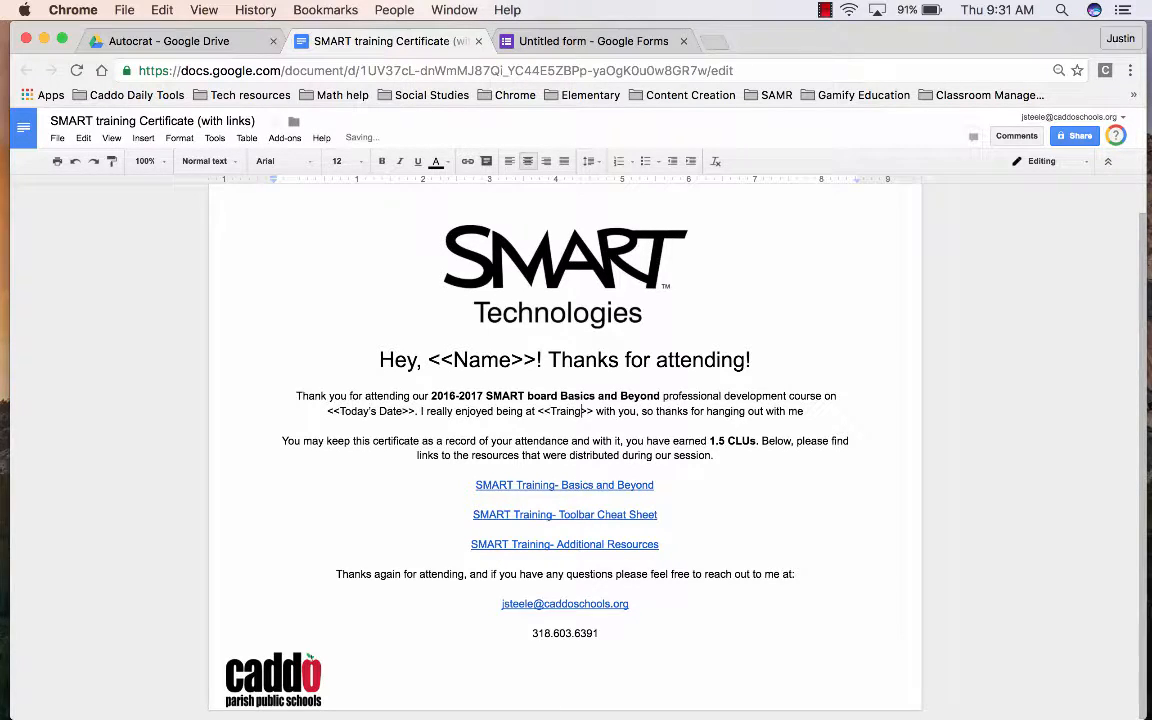
text(cat)
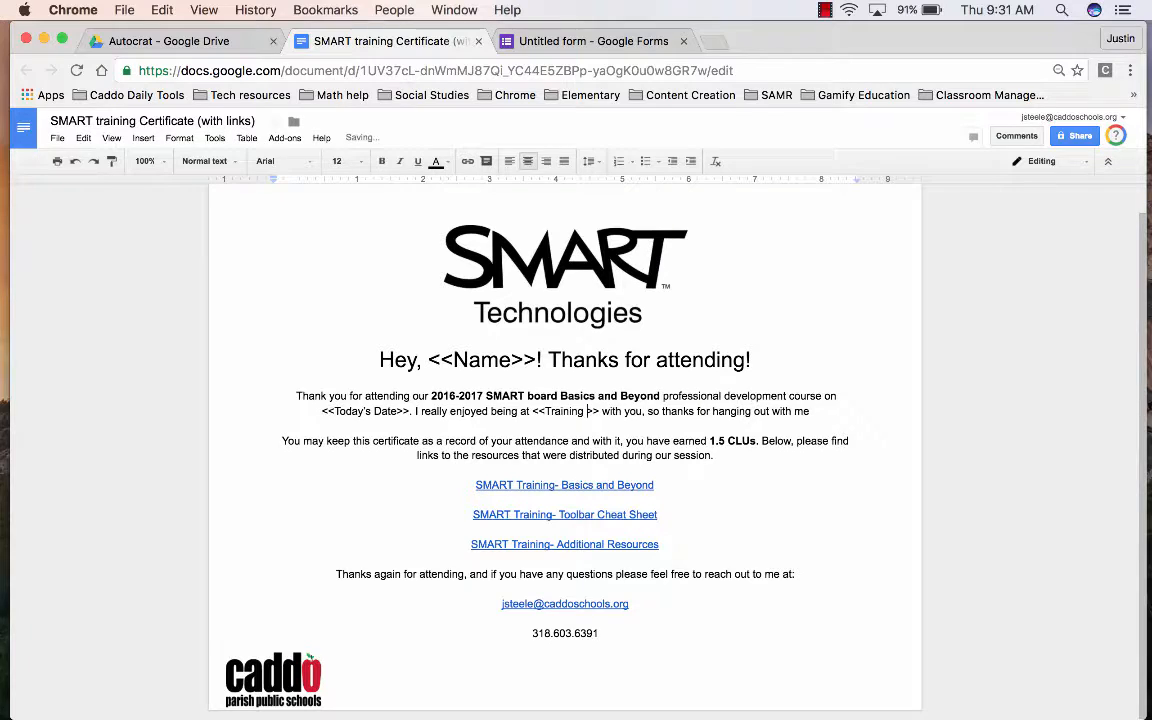
text(ion)
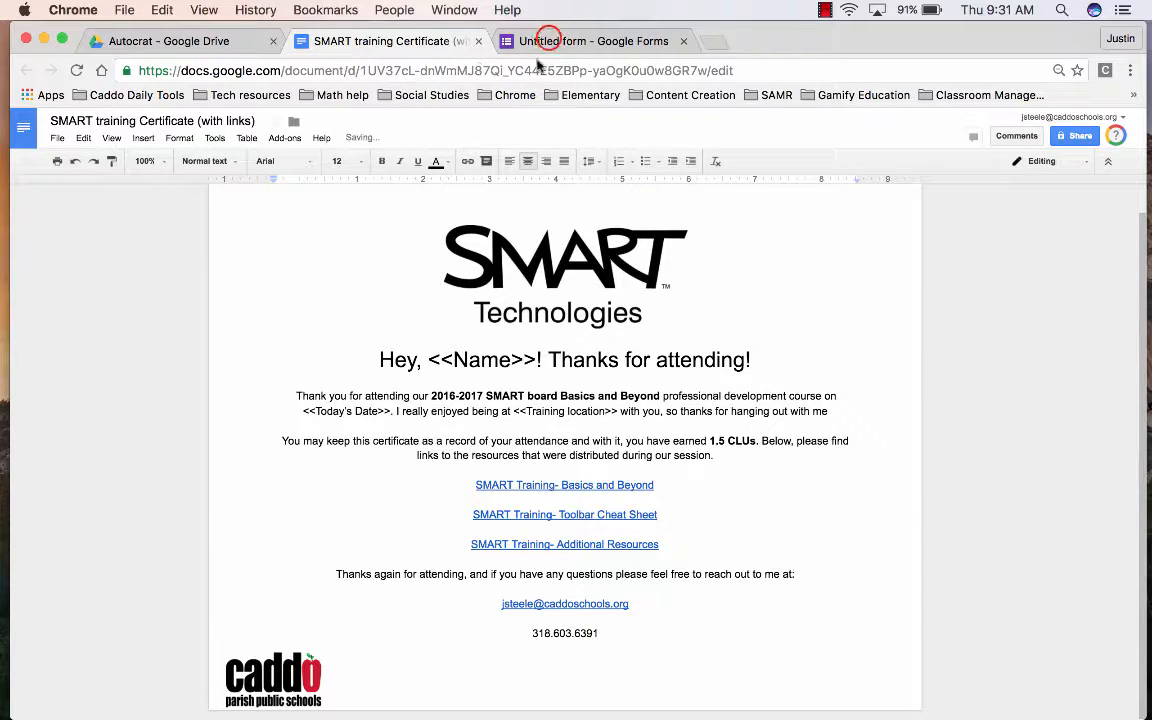
click(548, 41)
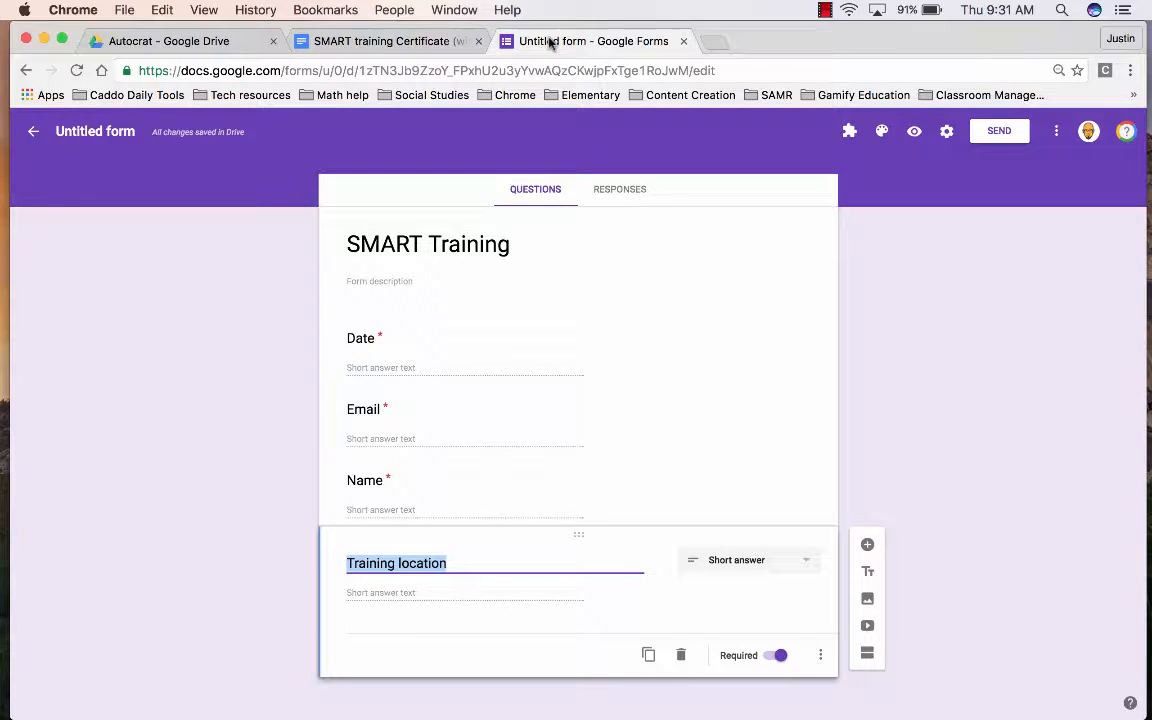
click(405, 45)
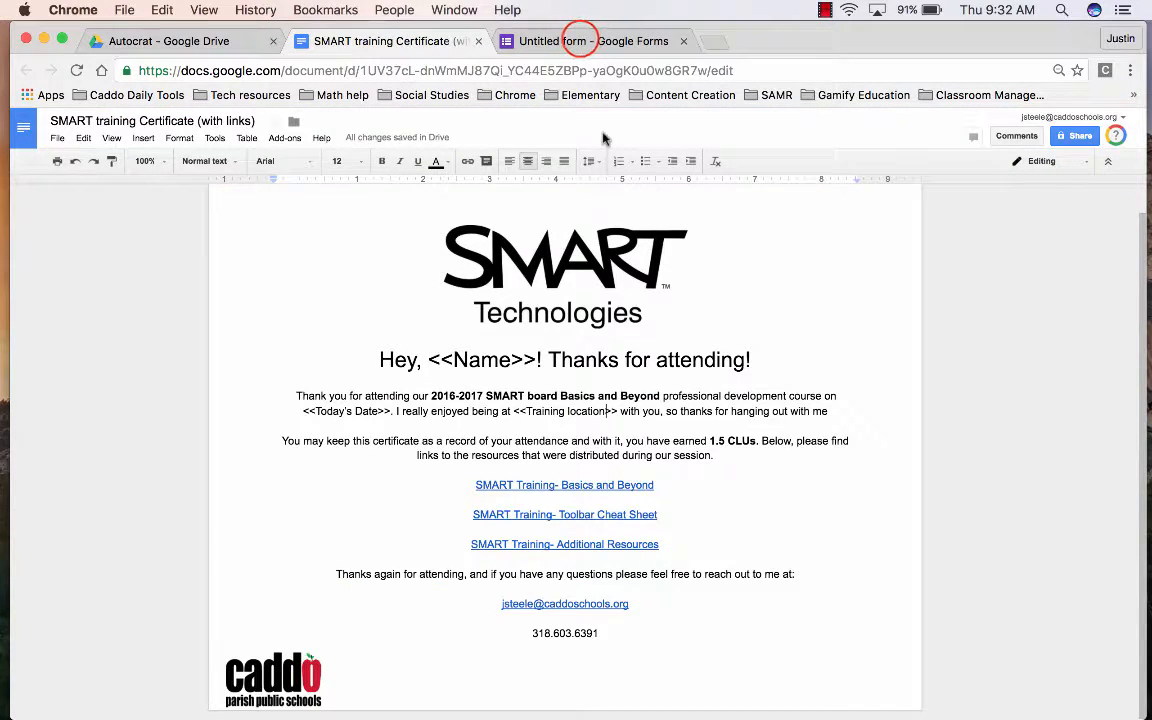
click(578, 41)
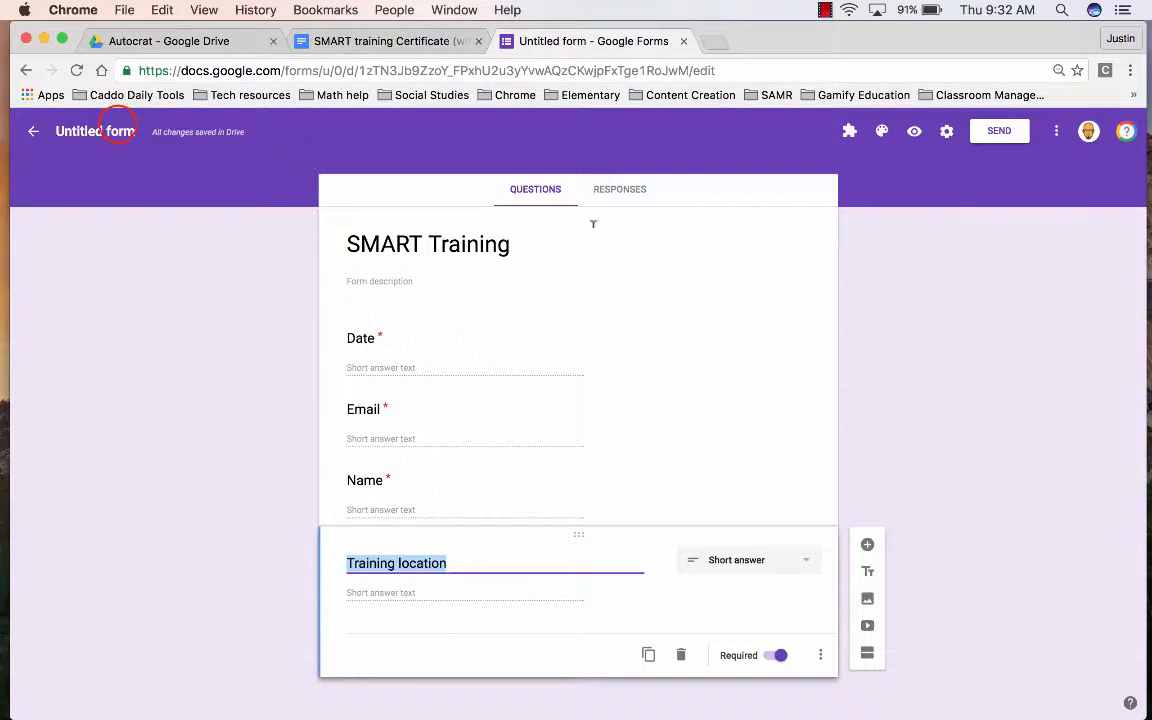
- Name the untitled form SMART Training
click(118, 128)
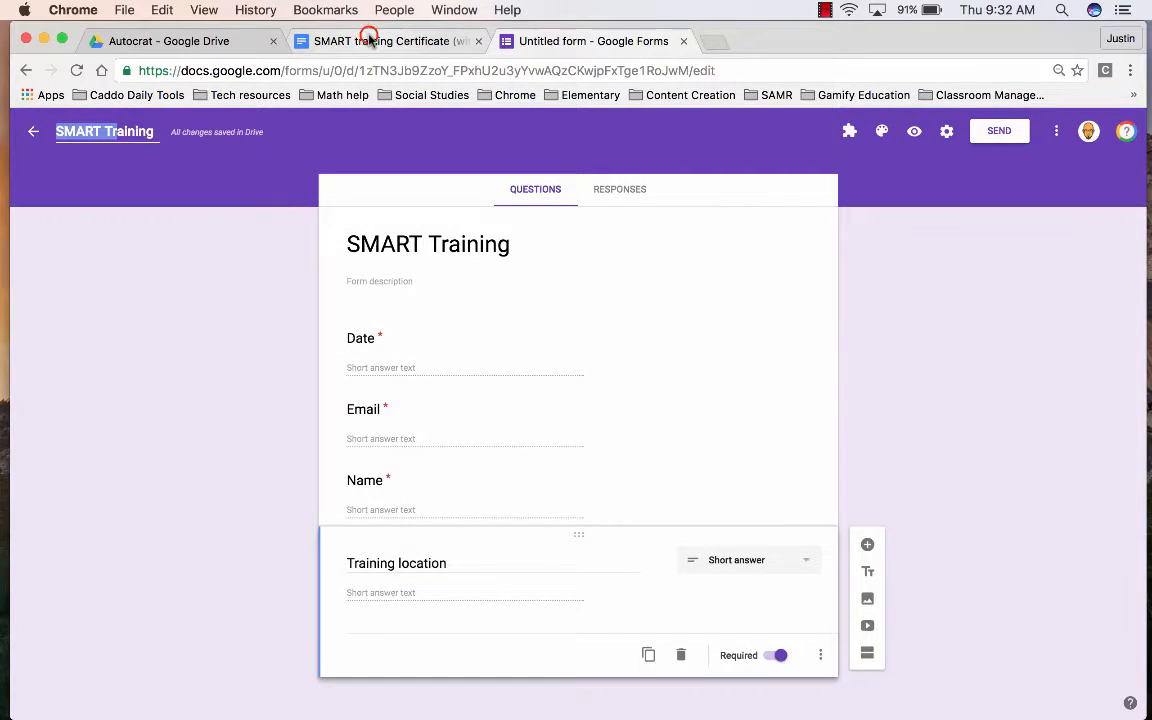
click(370, 40)
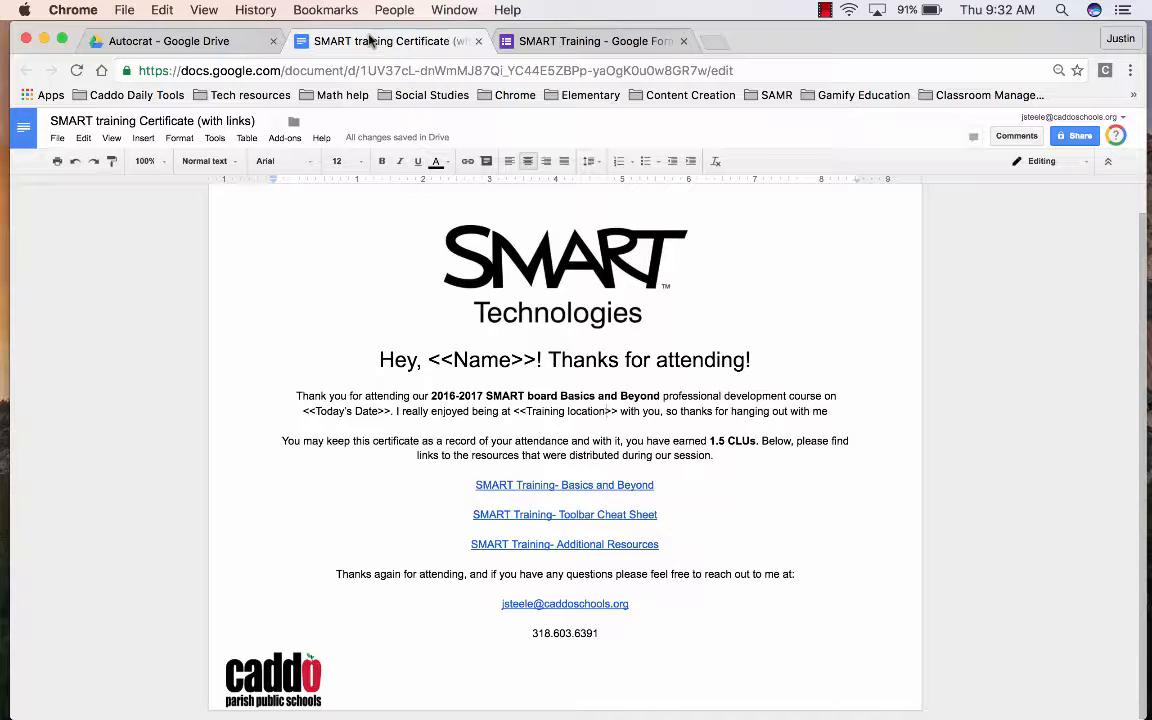
click(520, 41)
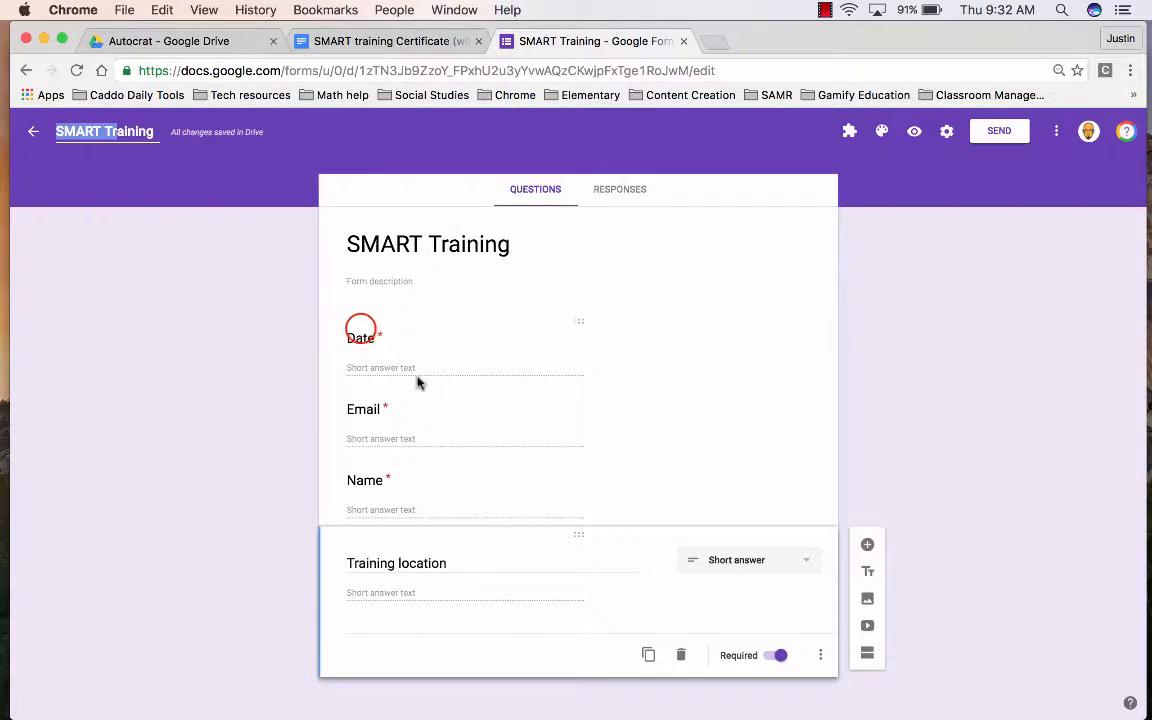
- Retitle the Date question to Today's Date and make it a Date-type question
click(361, 336)
double_click(361, 350)
text(T)
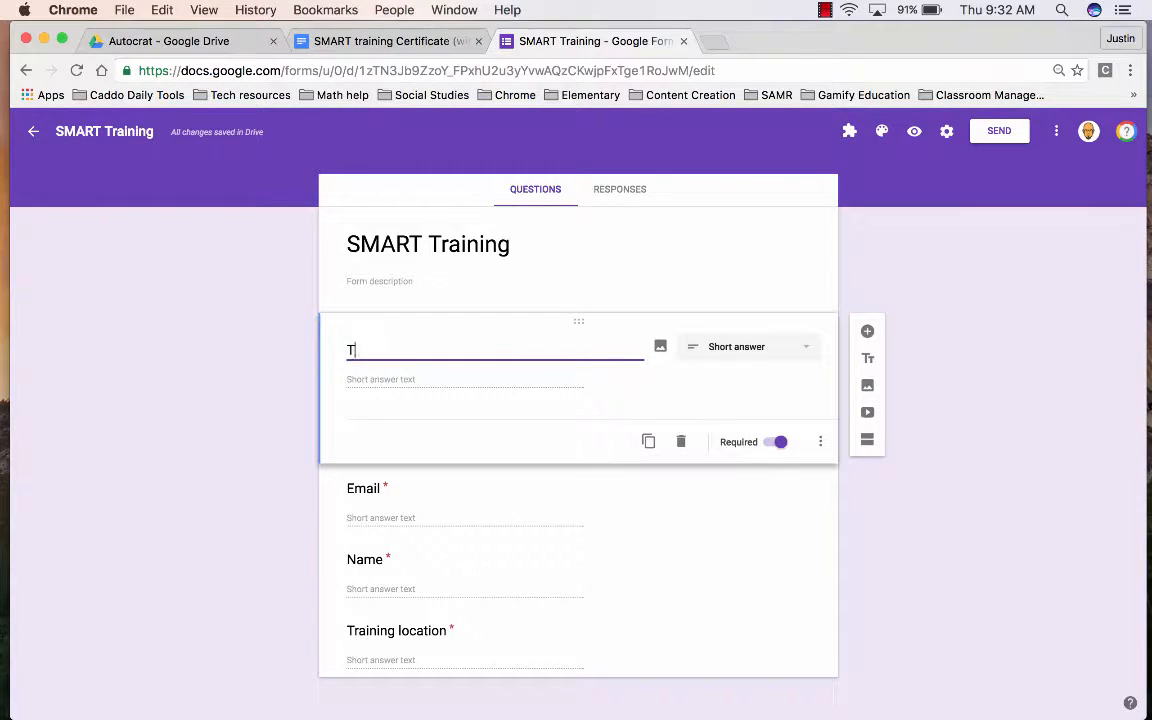
text(odya)
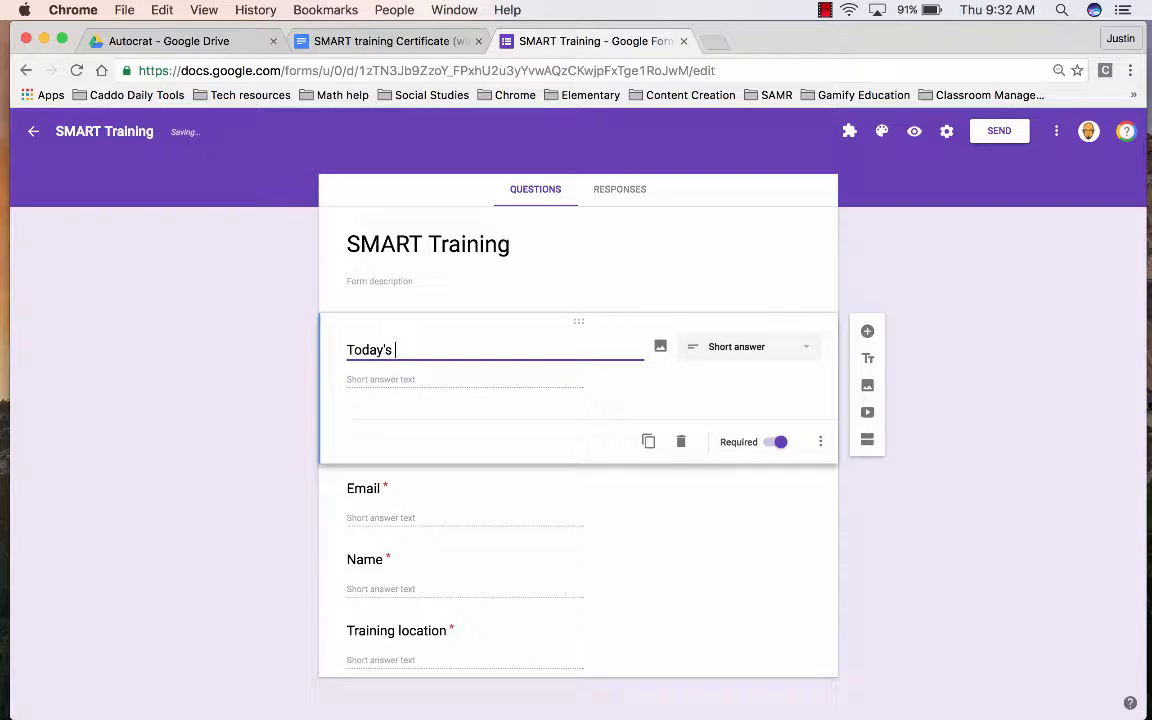
click(735, 346)
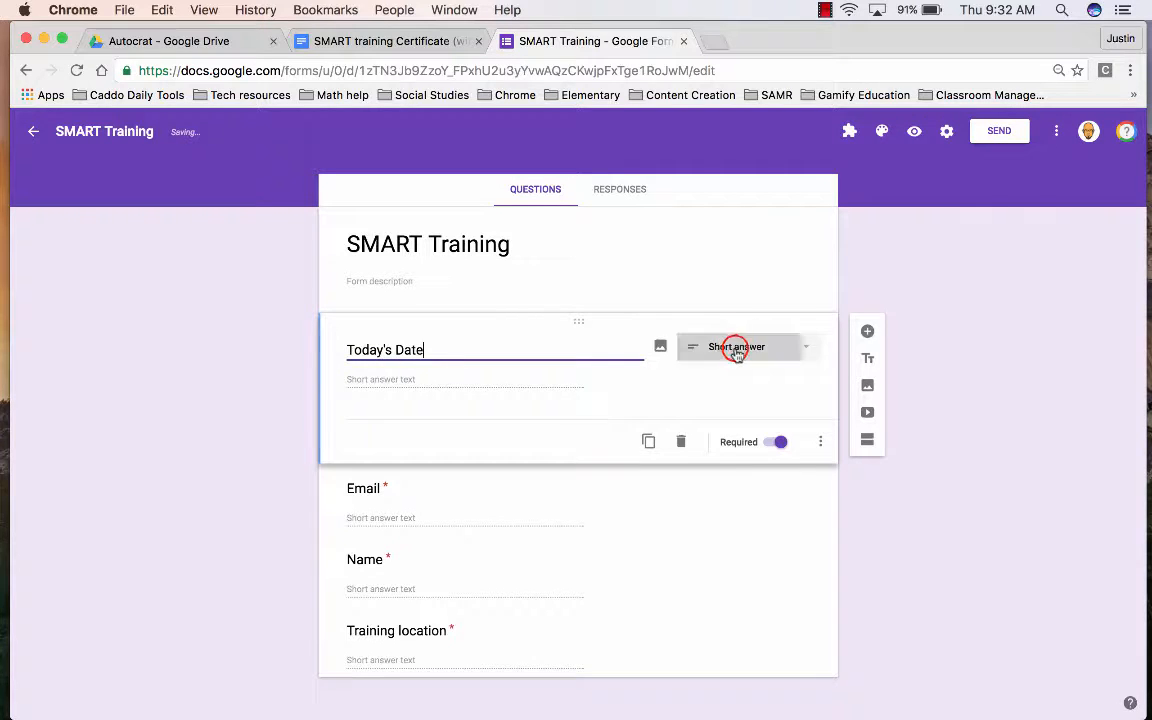
click(728, 600)
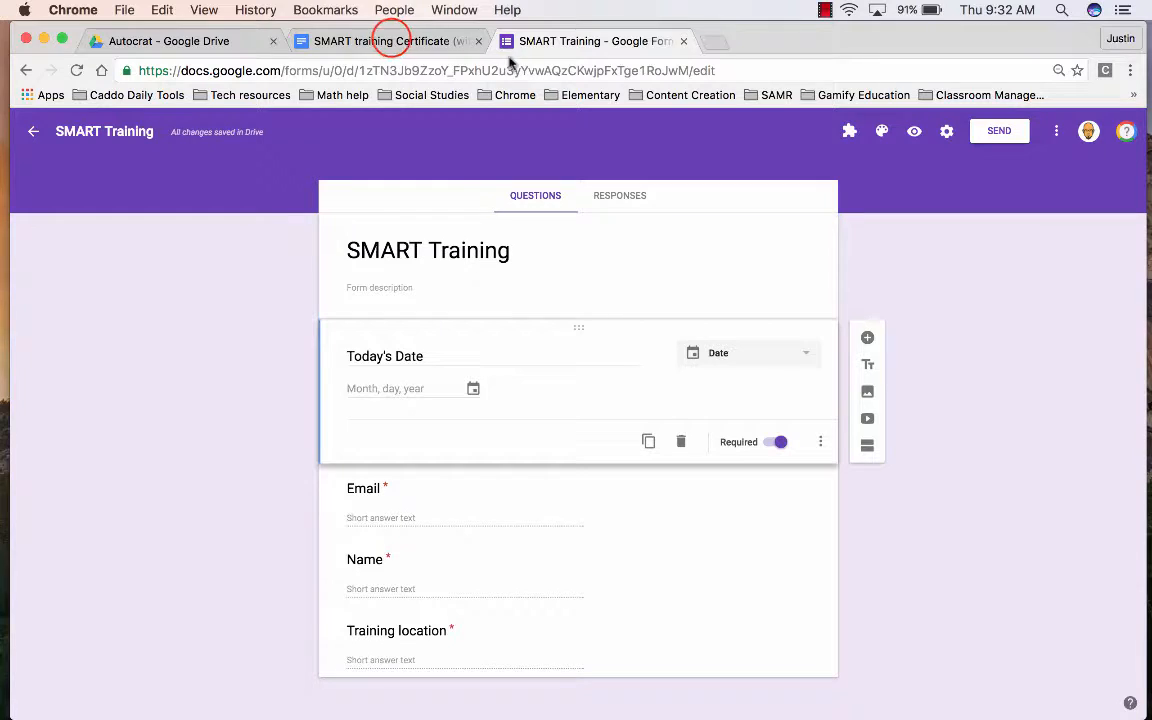
click(393, 42)
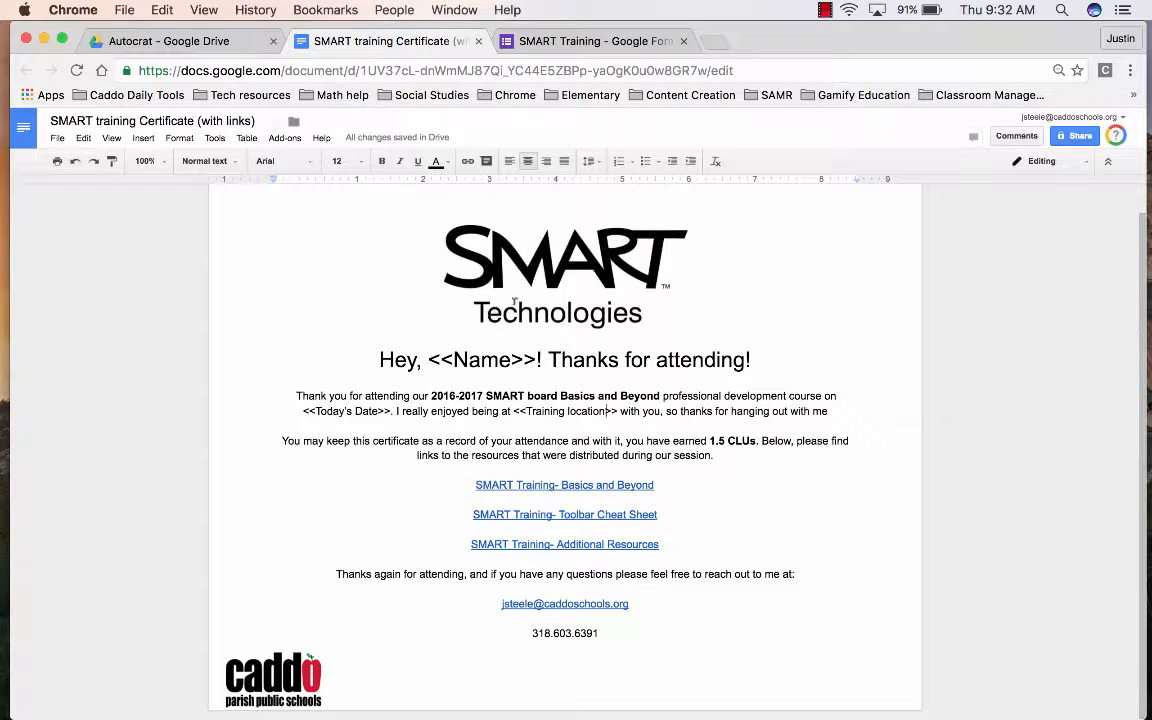
click(591, 43)
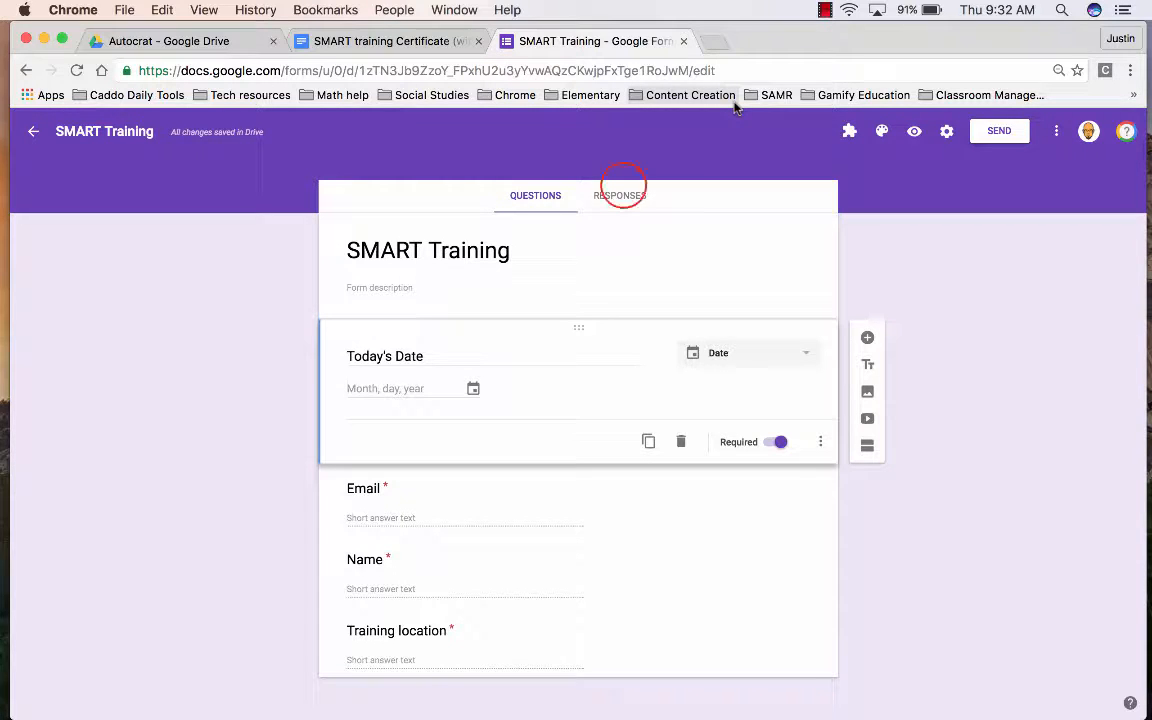
- Link the form's responses to a newly created SMART Training (Responses) spreadsheet
click(621, 192)
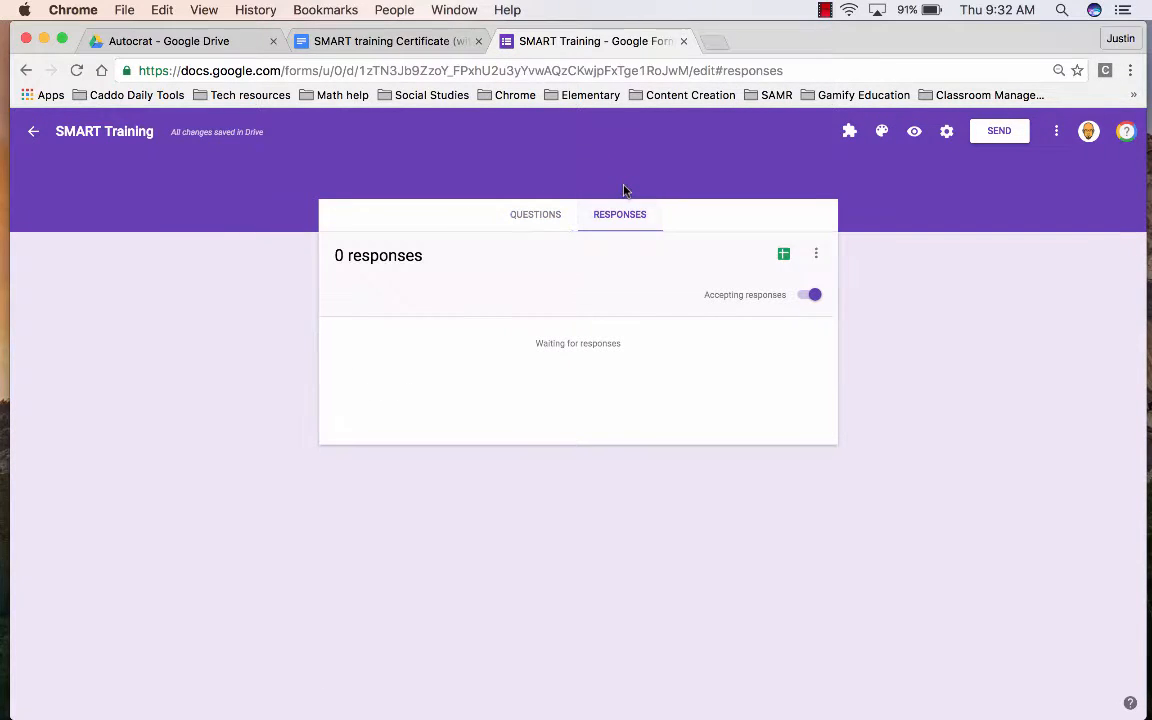
click(784, 254)
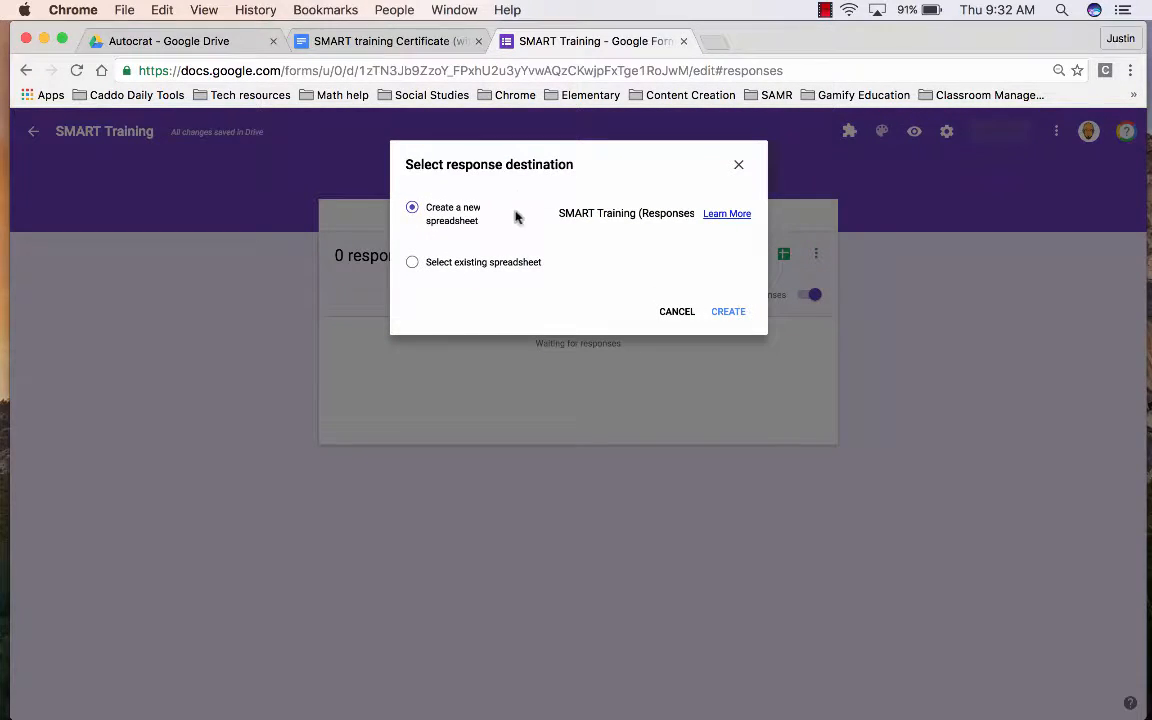
click(726, 312)
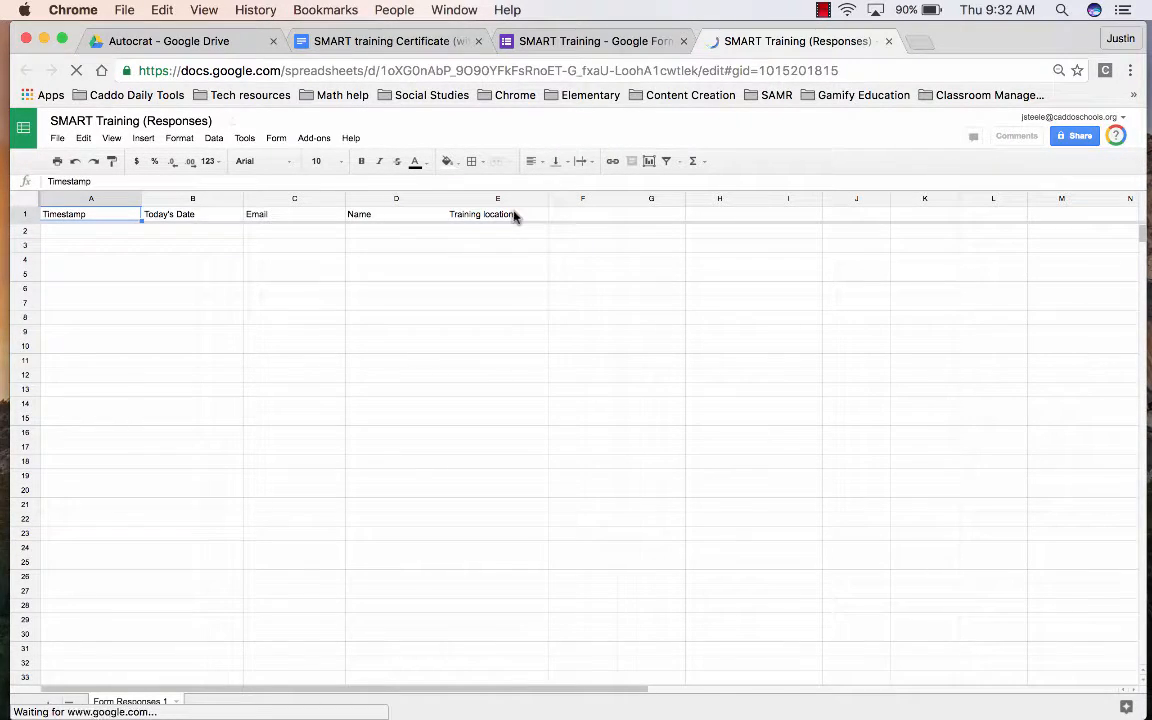
- Search the Add-ons store for autocrat, then close the store
click(325, 139)
click(322, 139)
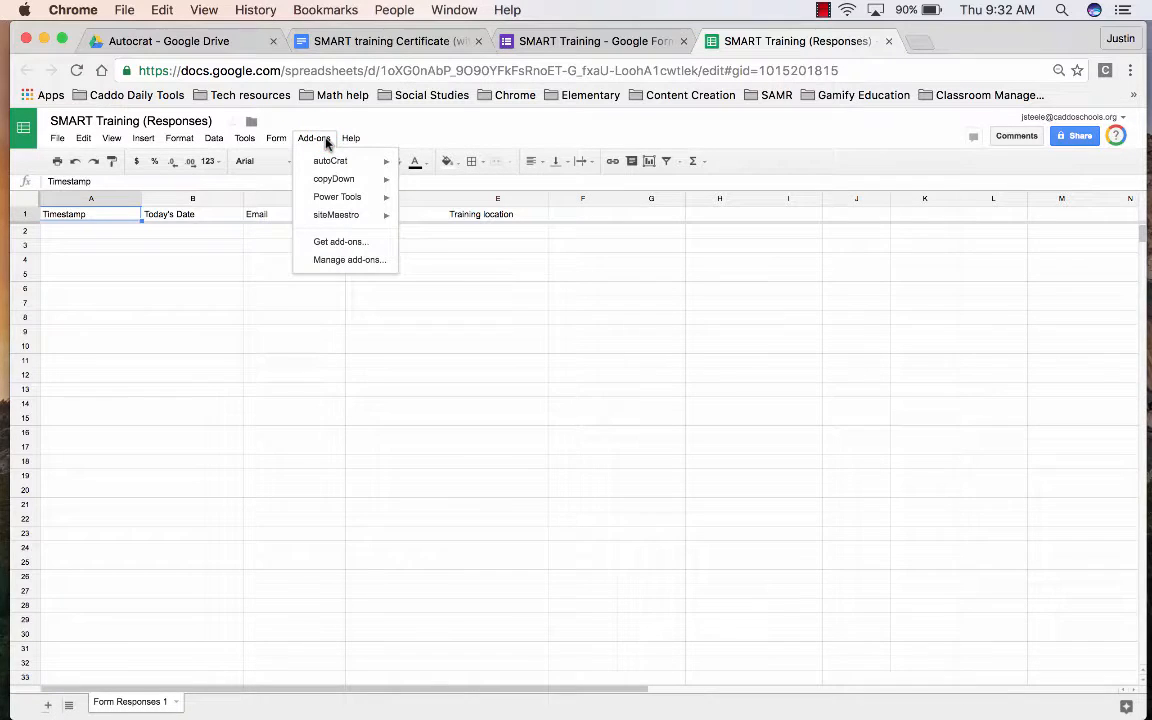
click(330, 241)
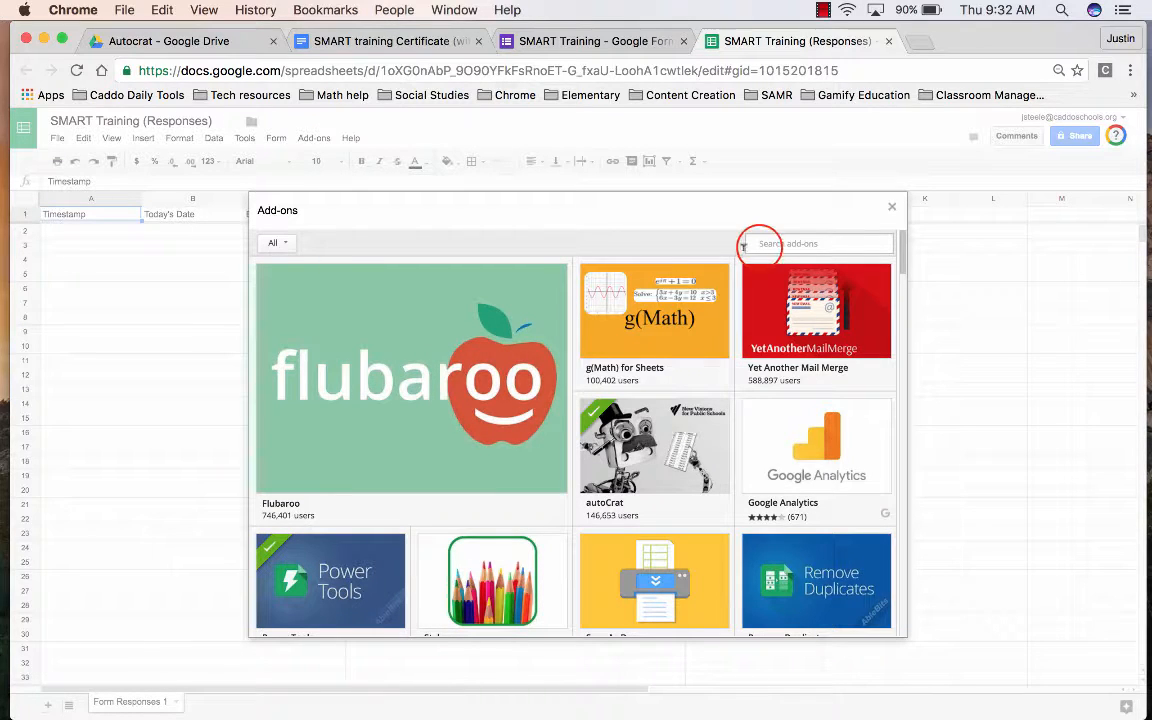
click(743, 246)
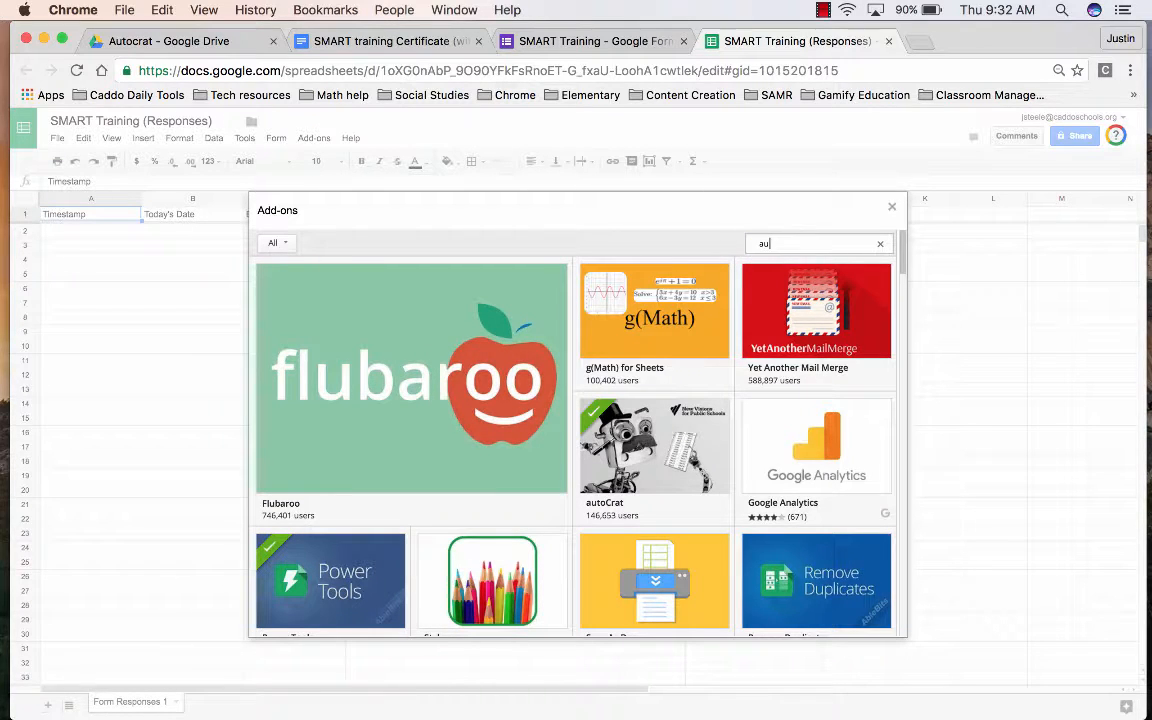
text(auto)
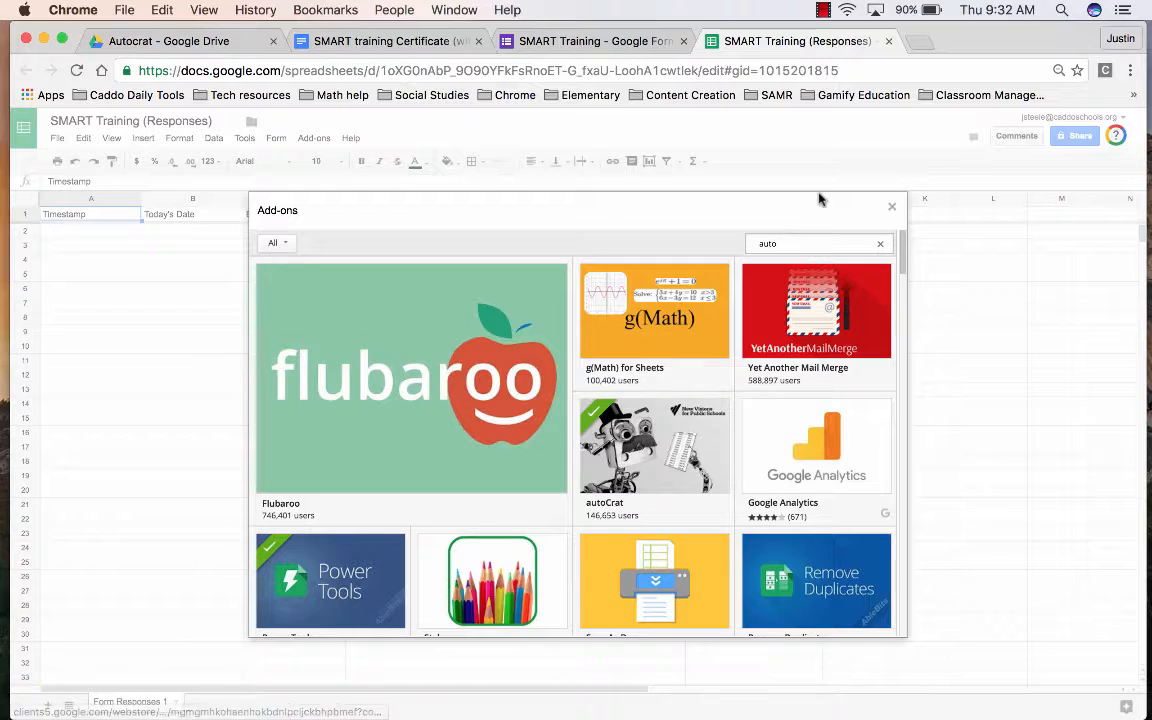
text(crat)
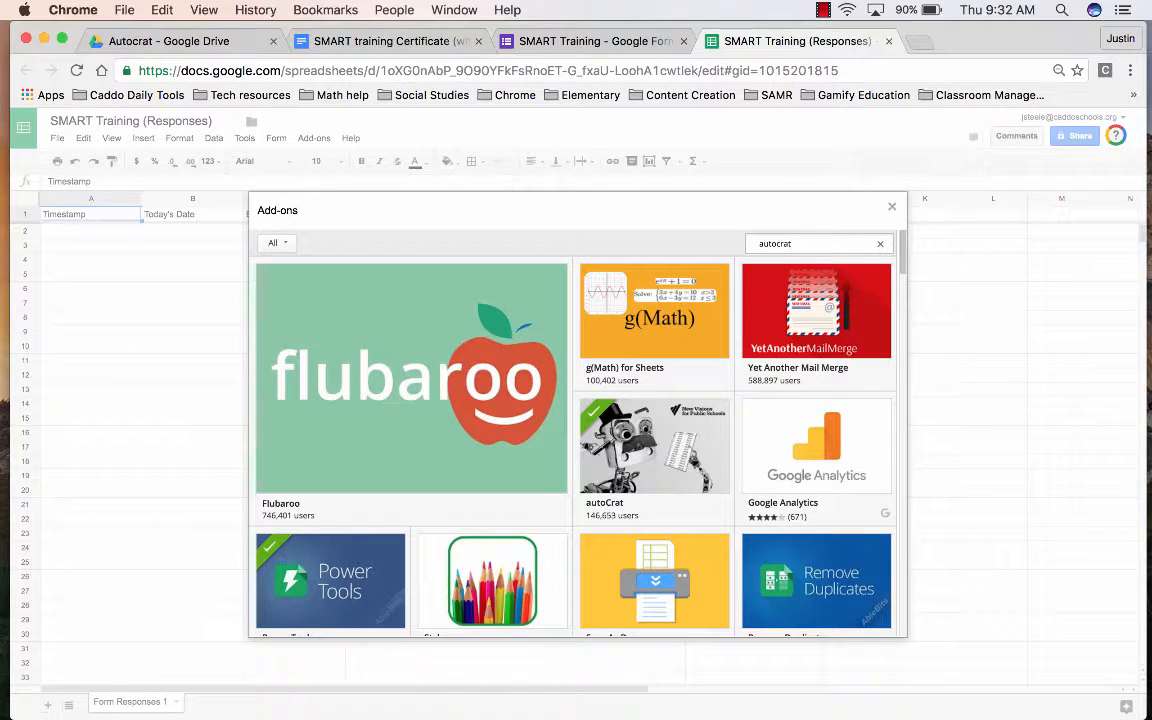
key(Return)
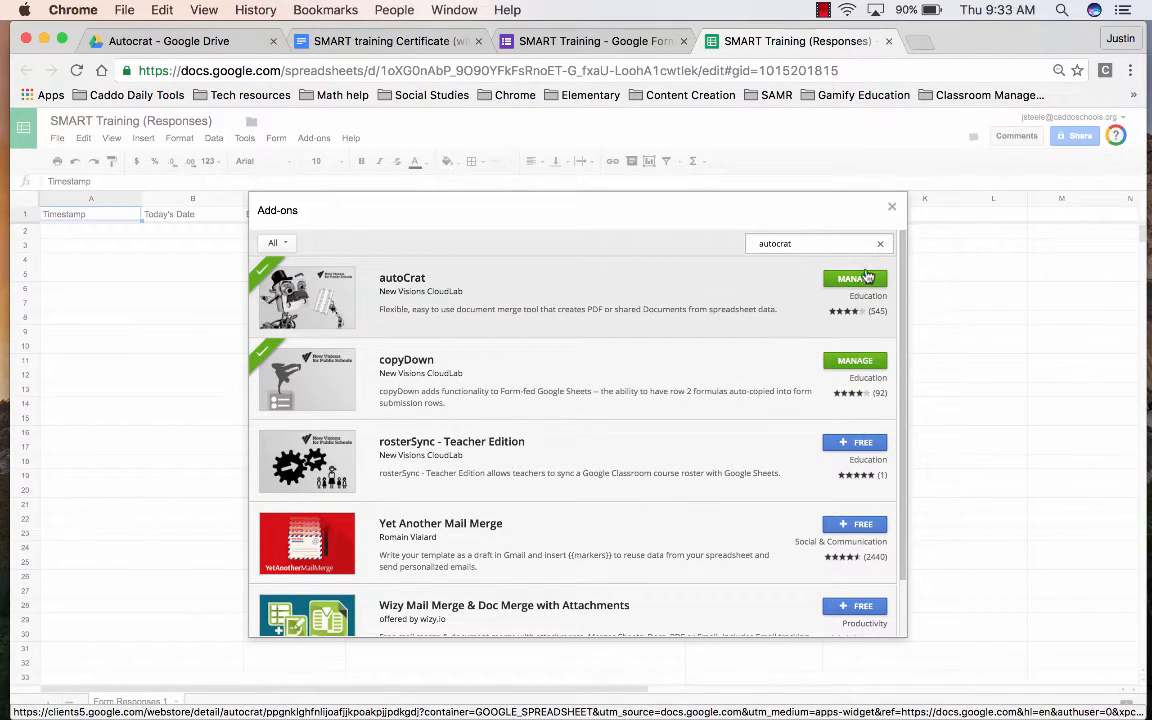
click(895, 203)
- Launch autoCrat from the Add-ons menu on the responses sheet
click(311, 135)
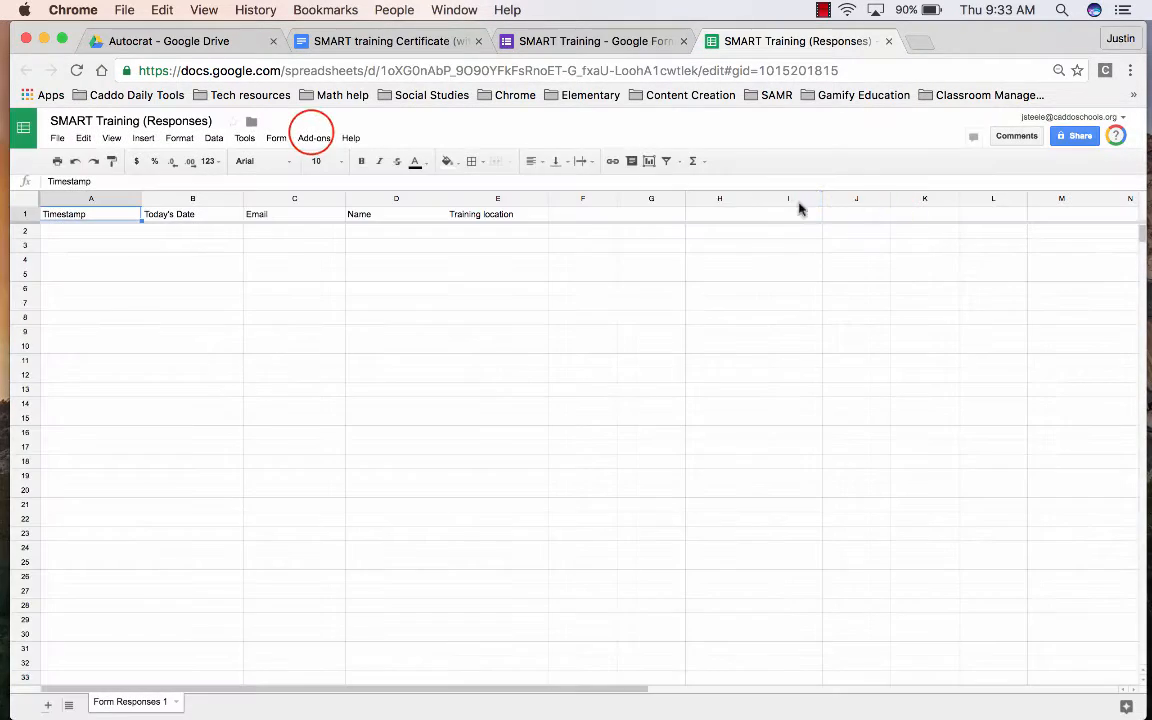
mouse_move(352, 165)
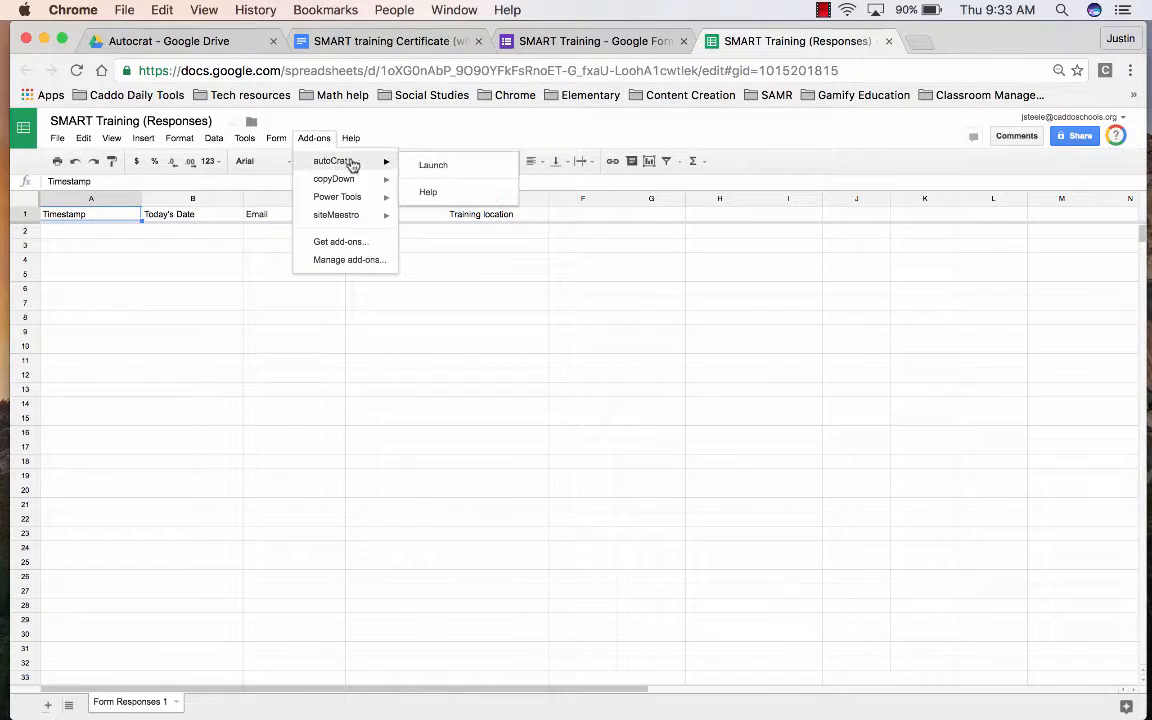
click(424, 168)
click(425, 169)
click(425, 166)
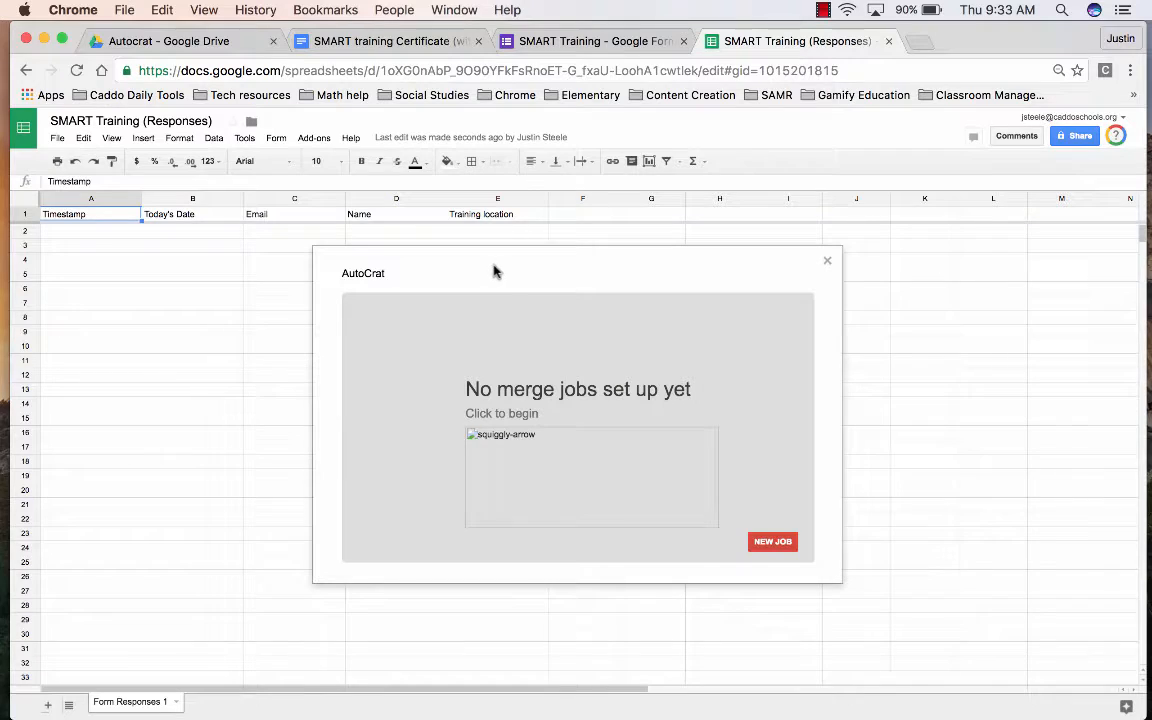
- Start an autoCrat job named 'SMART Tra', generate the example template, and open AutoCrat Demo Template
click(768, 540)
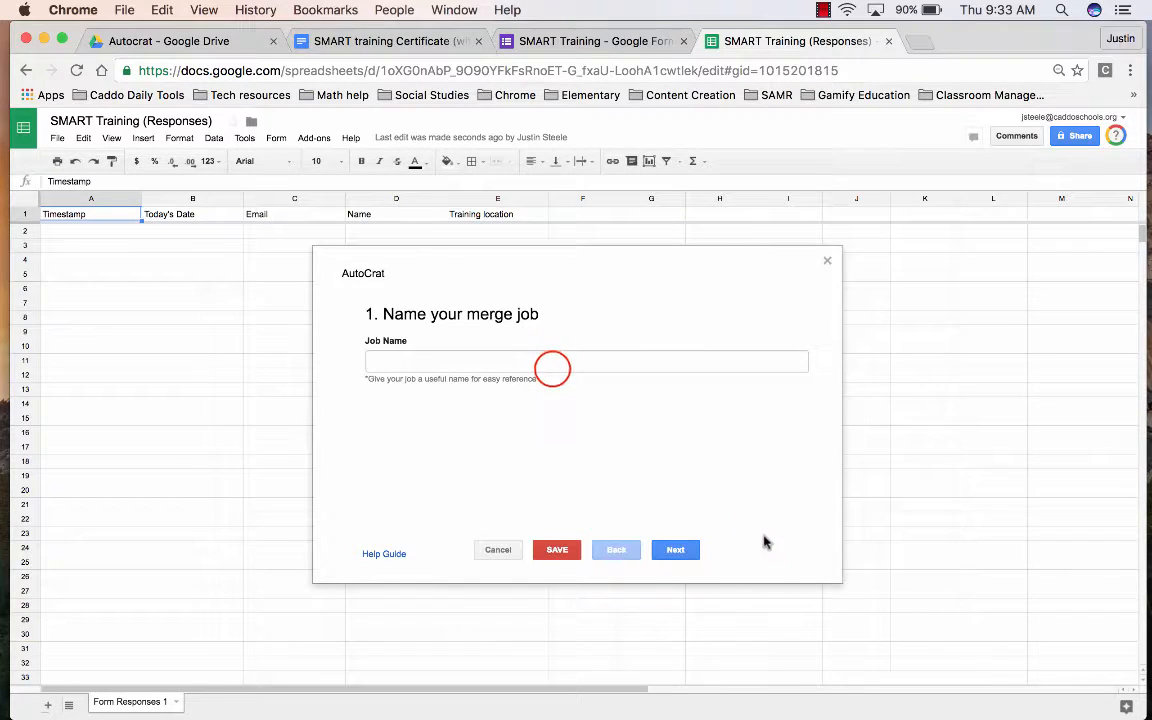
click(552, 365)
text(SMART )
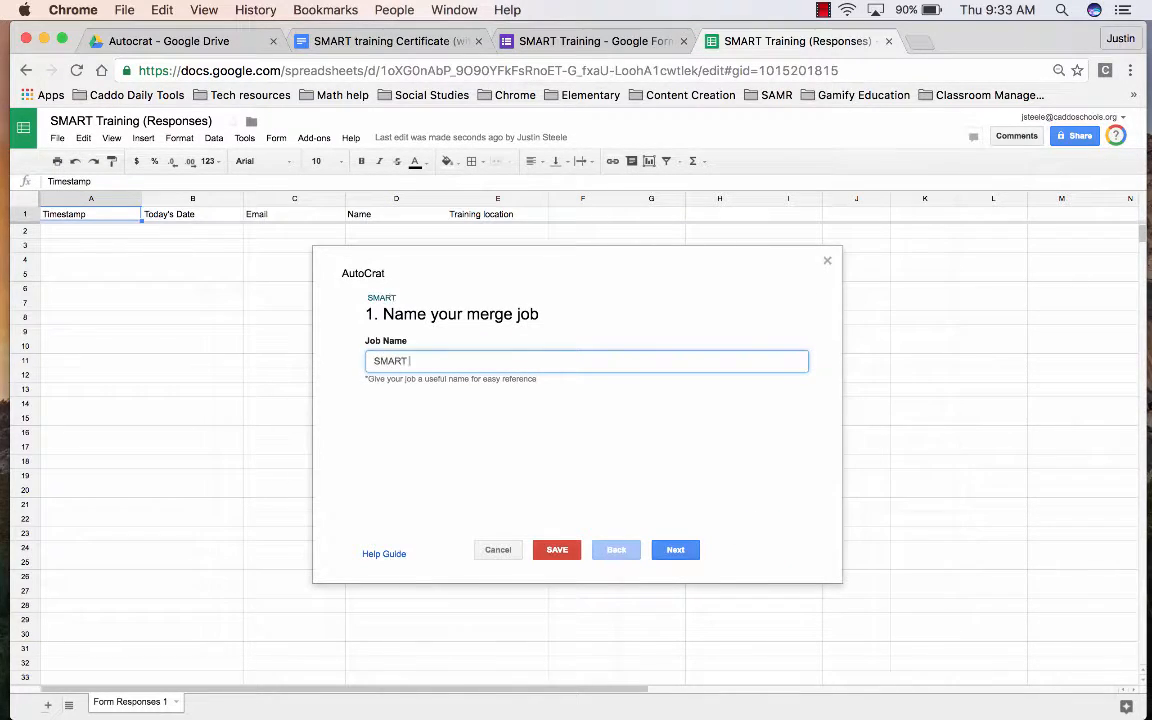
text(Training 2016-2017)
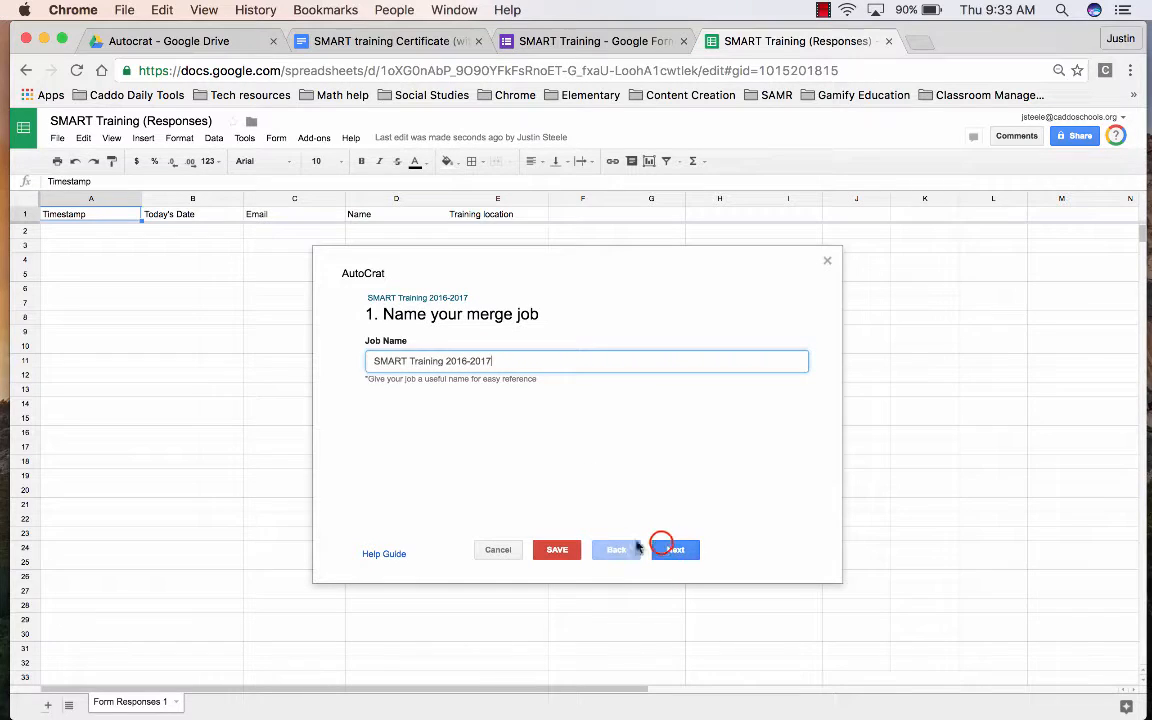
click(672, 548)
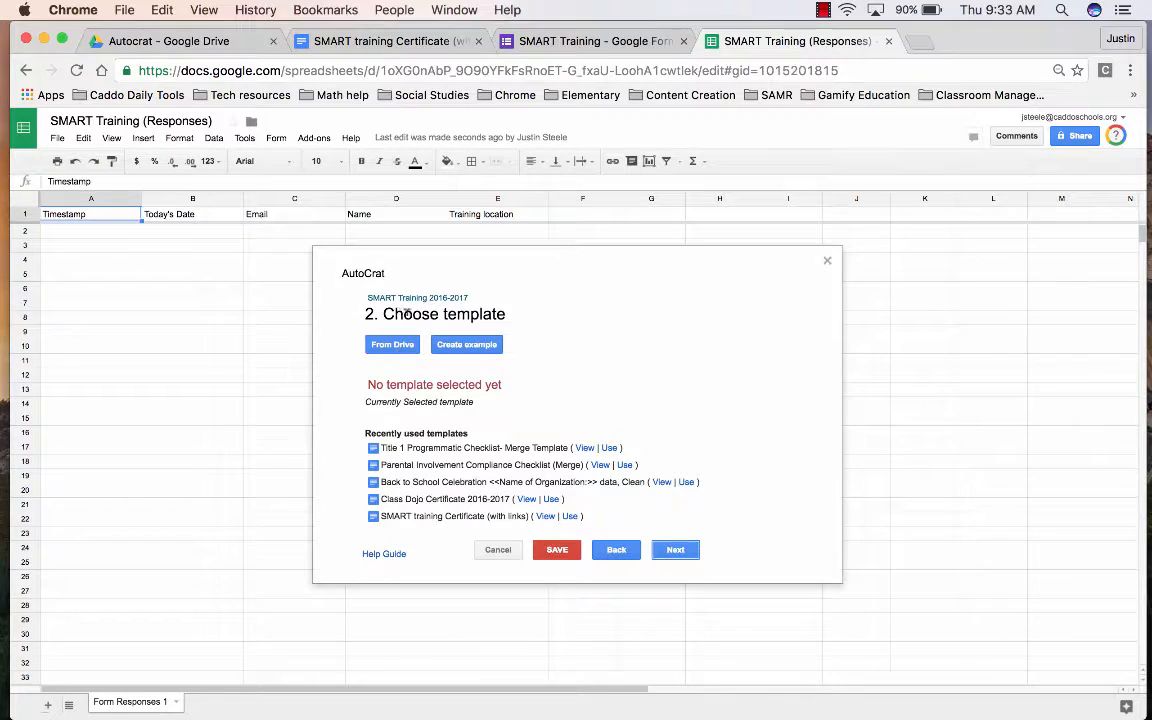
click(455, 343)
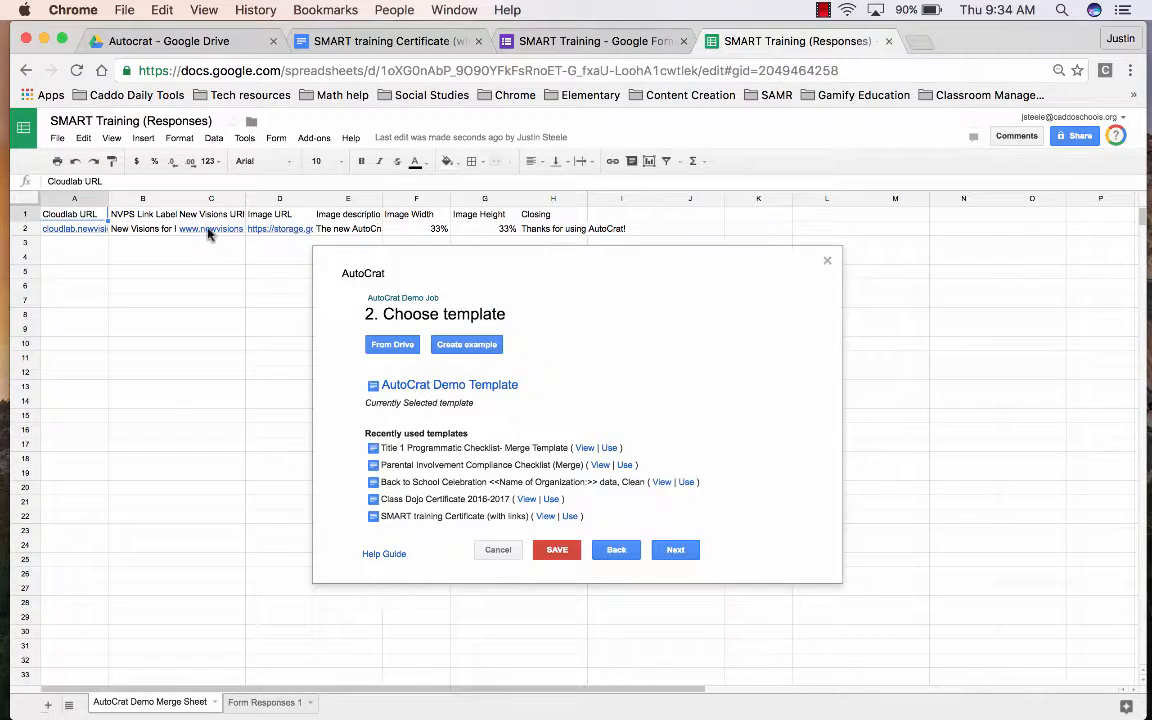
click(427, 384)
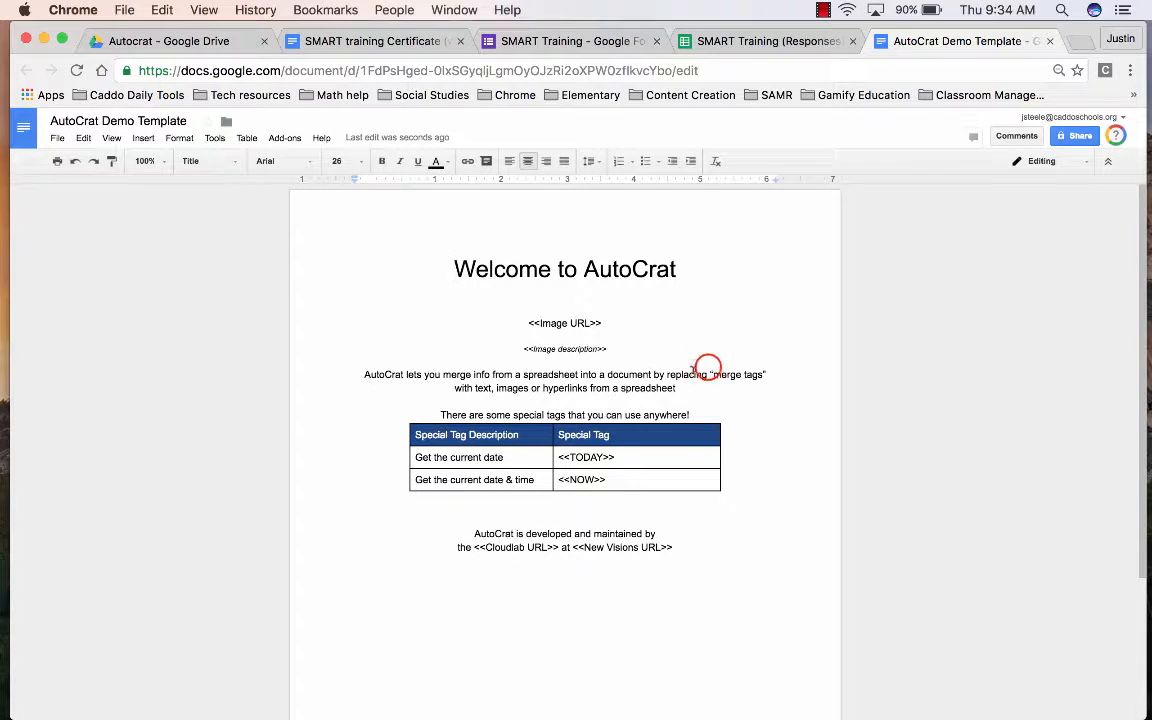
- Inspect the demo template's merge-tag explanation and <<Image URL>> tag, then close the document
triple_click(774, 372)
click(770, 374)
drag(601, 321, 590, 321)
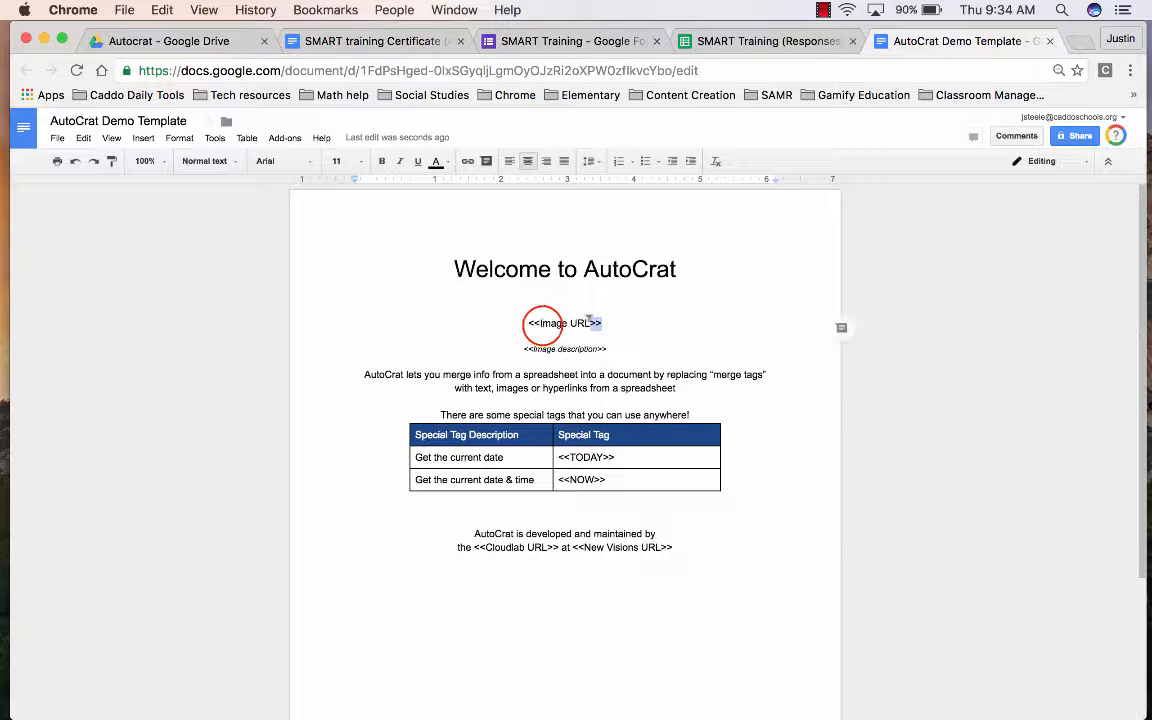
click(535, 324)
click(541, 325)
click(535, 324)
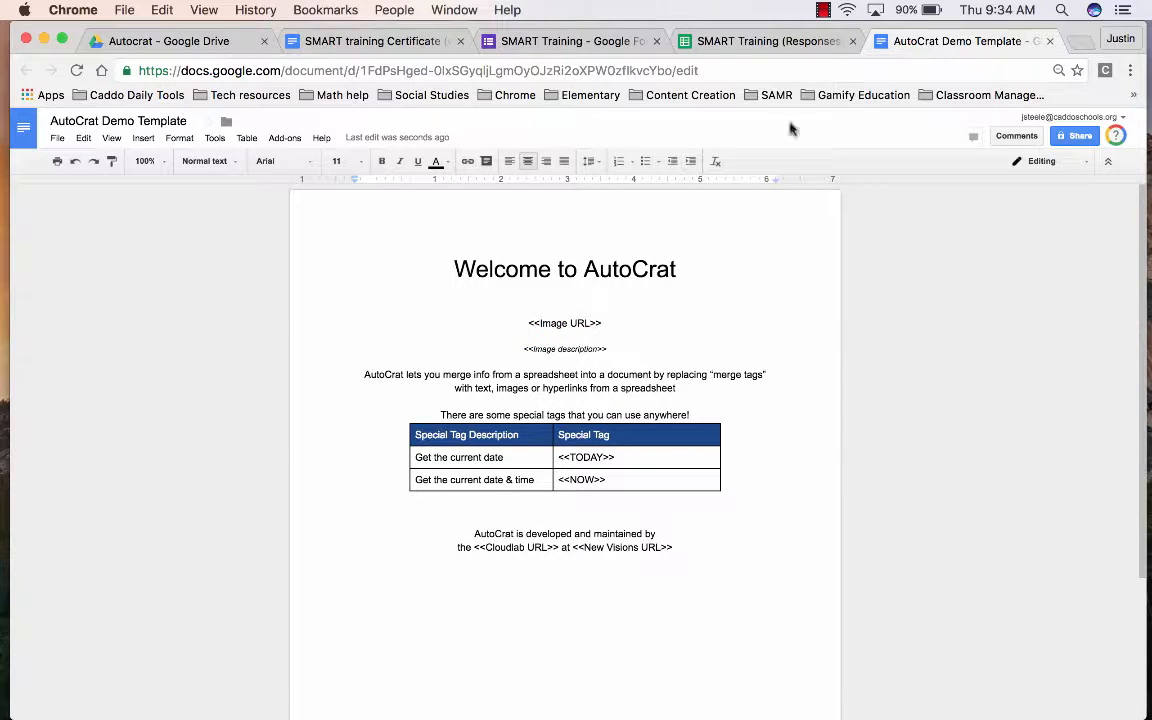
click(1049, 41)
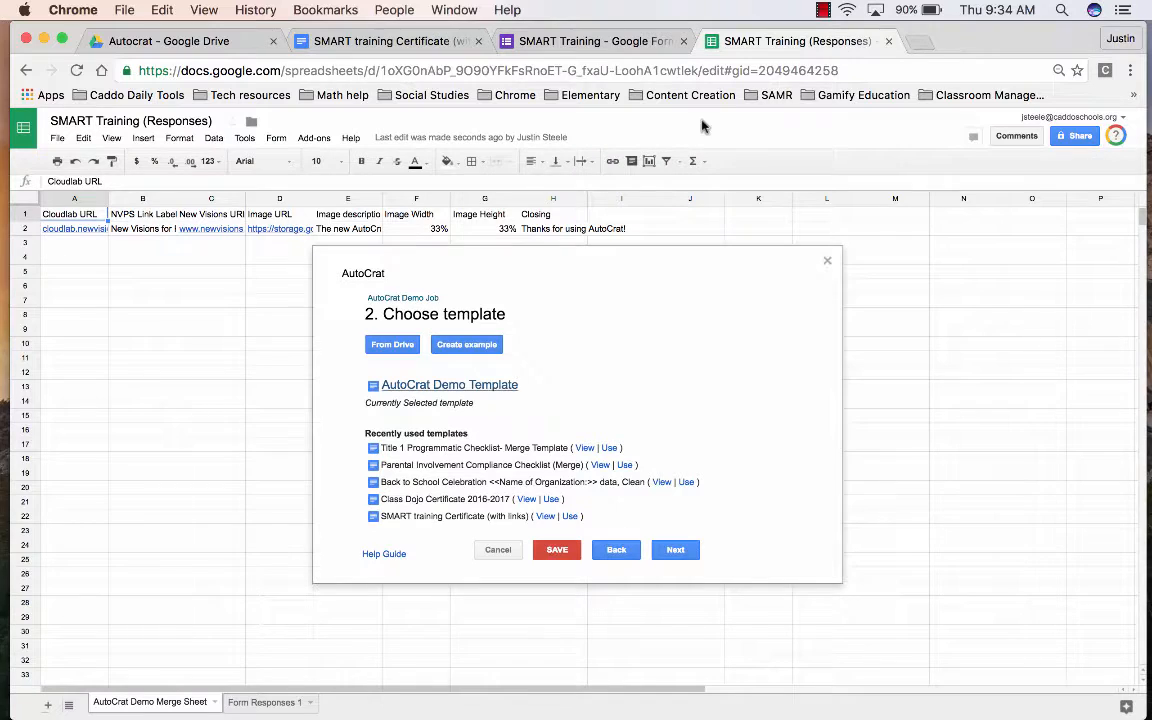
- Choose the SMART training Certificate from Drive as the autoCrat template
click(390, 344)
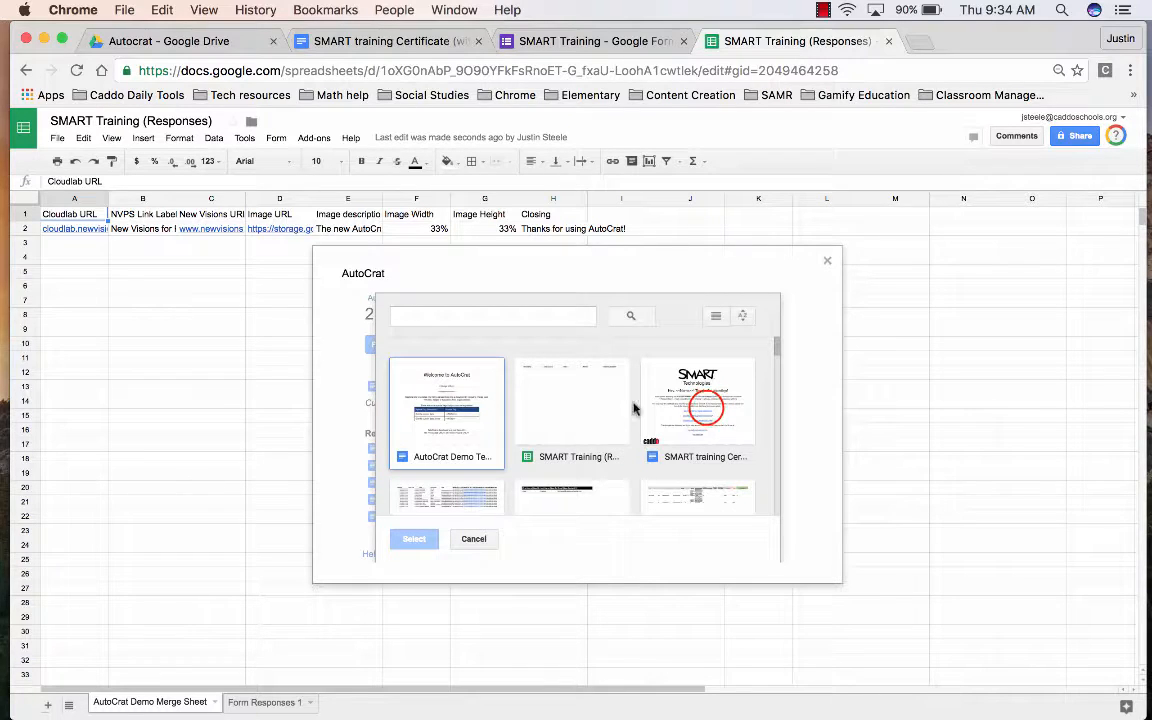
click(697, 405)
click(414, 538)
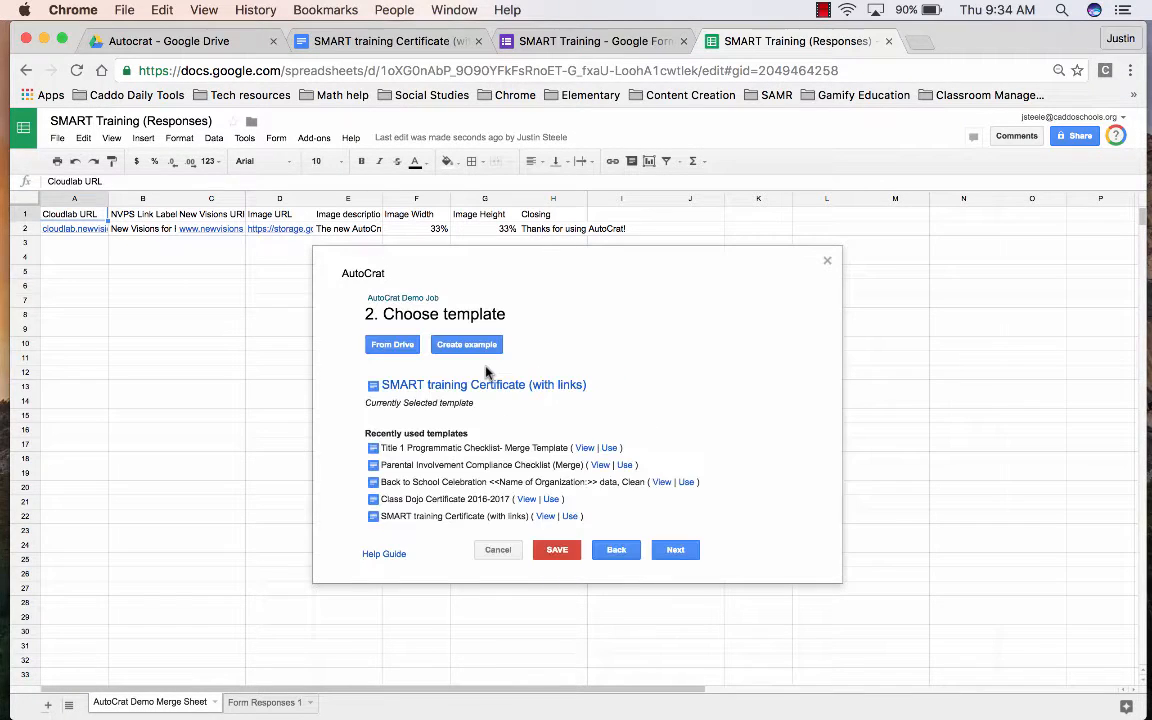
click(675, 549)
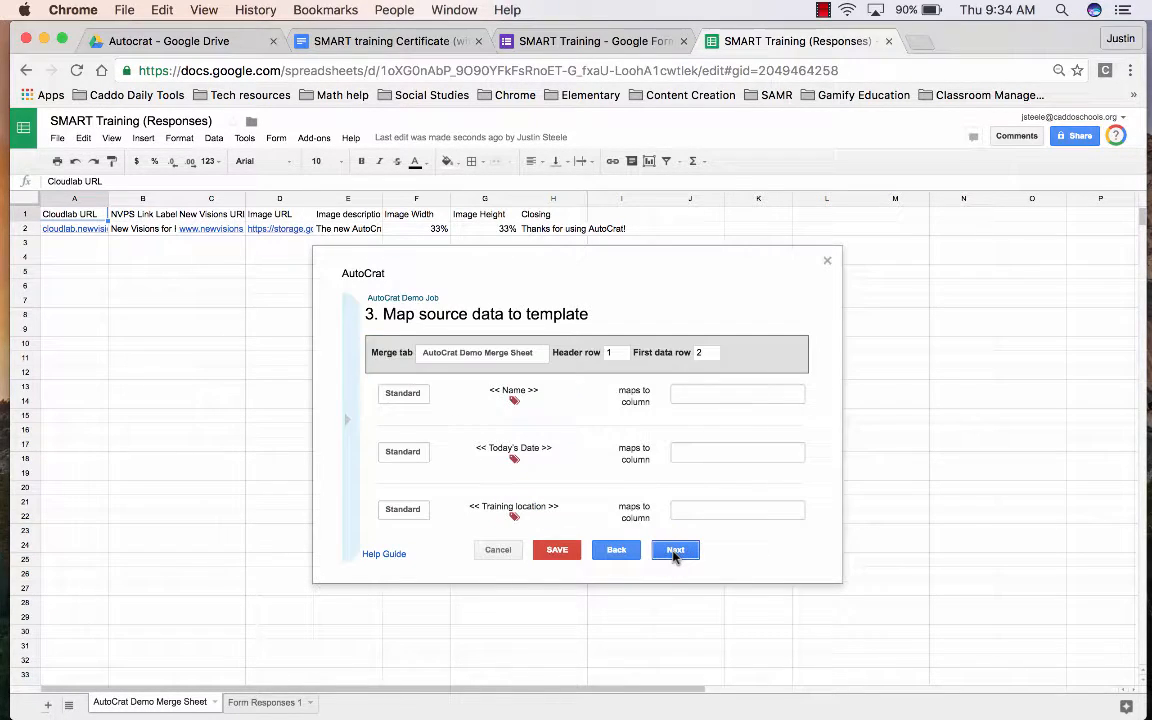
- Merge from the Form Responses 1 tab and map the Today's Date tag to its column
click(702, 391)
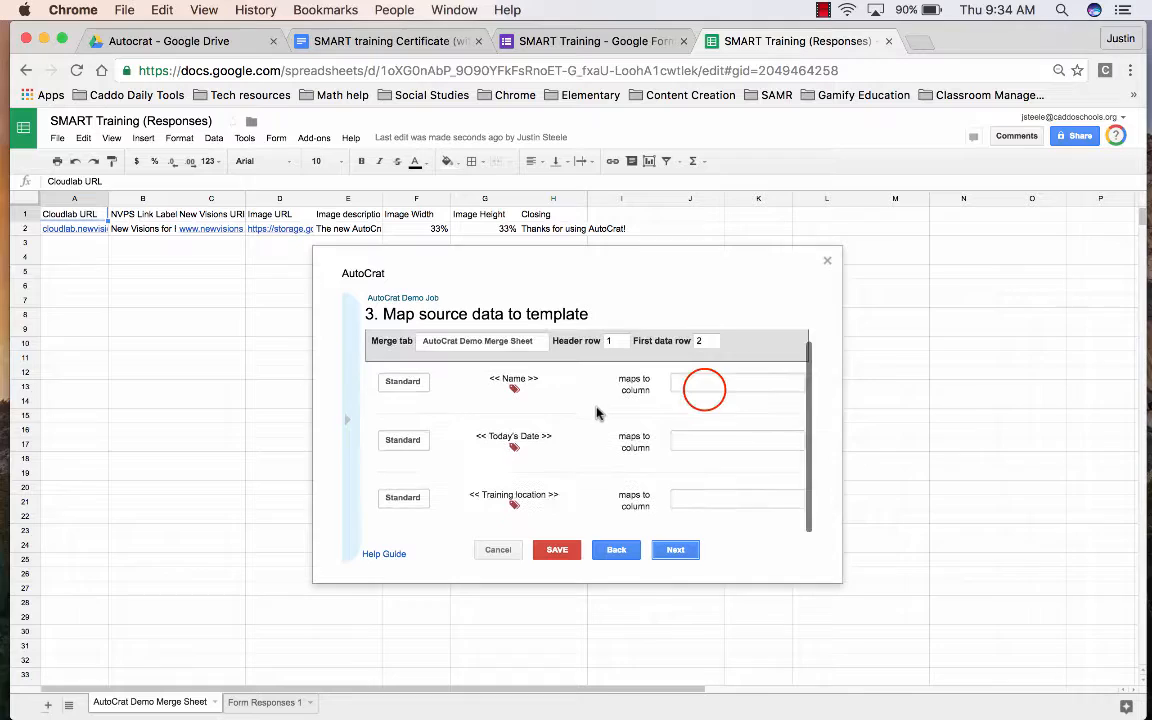
click(700, 381)
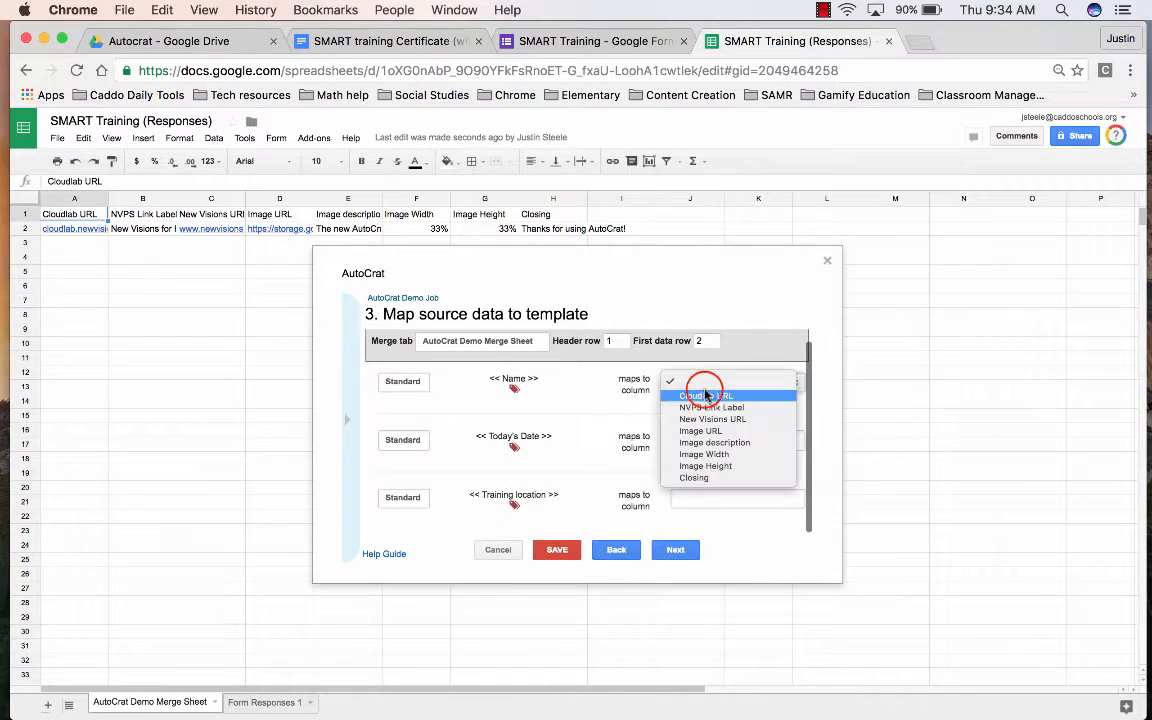
click(613, 431)
click(202, 706)
click(238, 703)
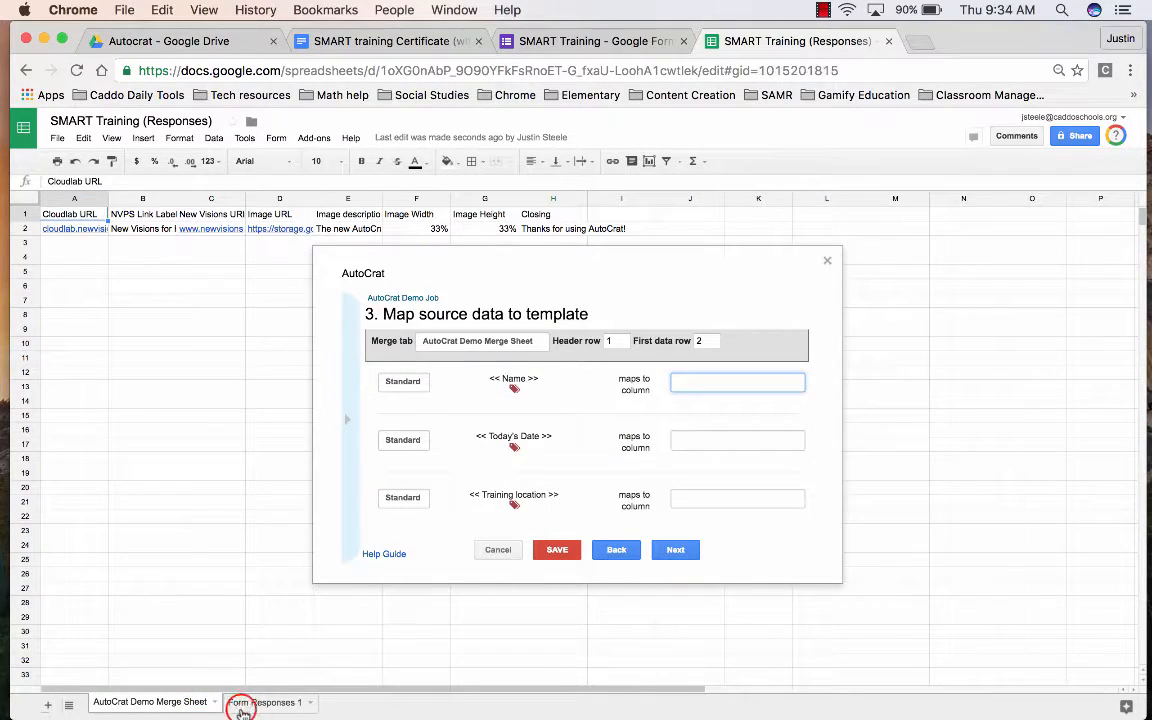
click(505, 340)
click(503, 352)
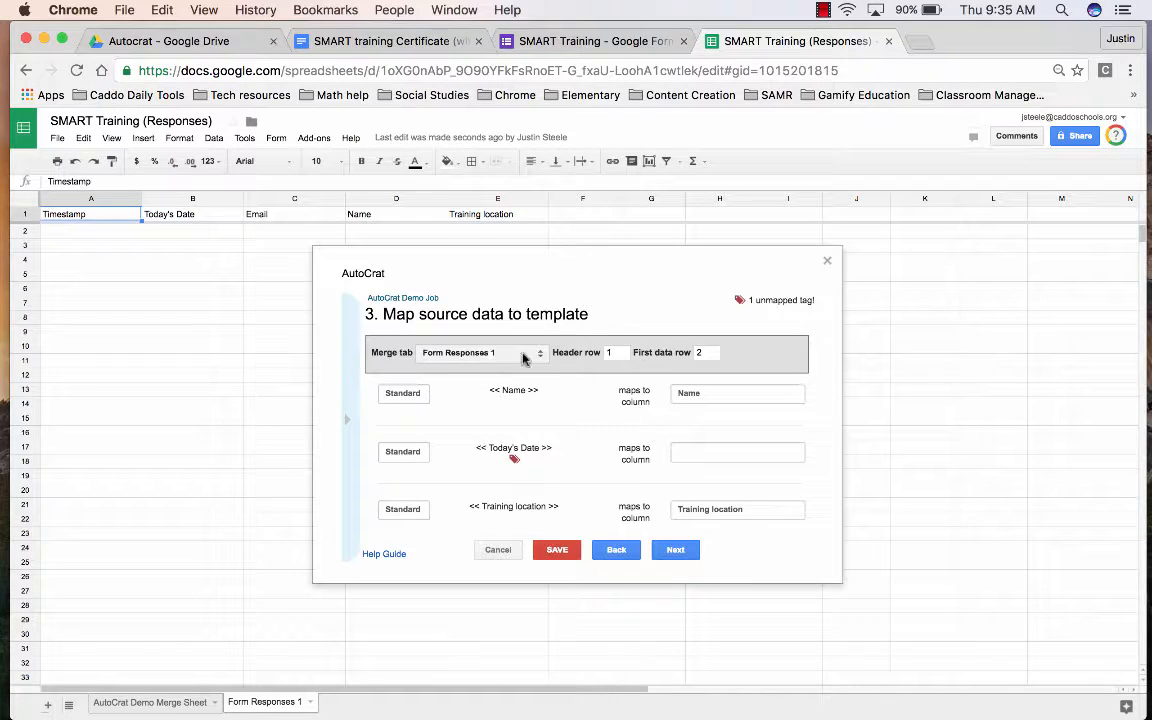
click(517, 390)
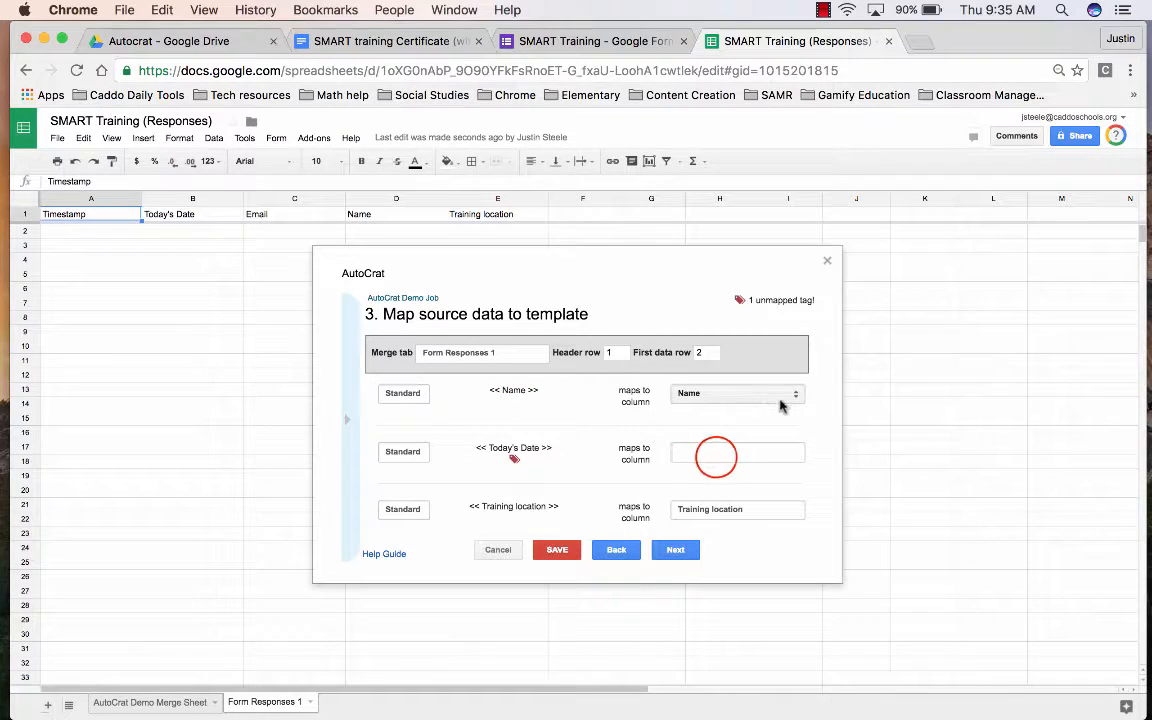
click(717, 459)
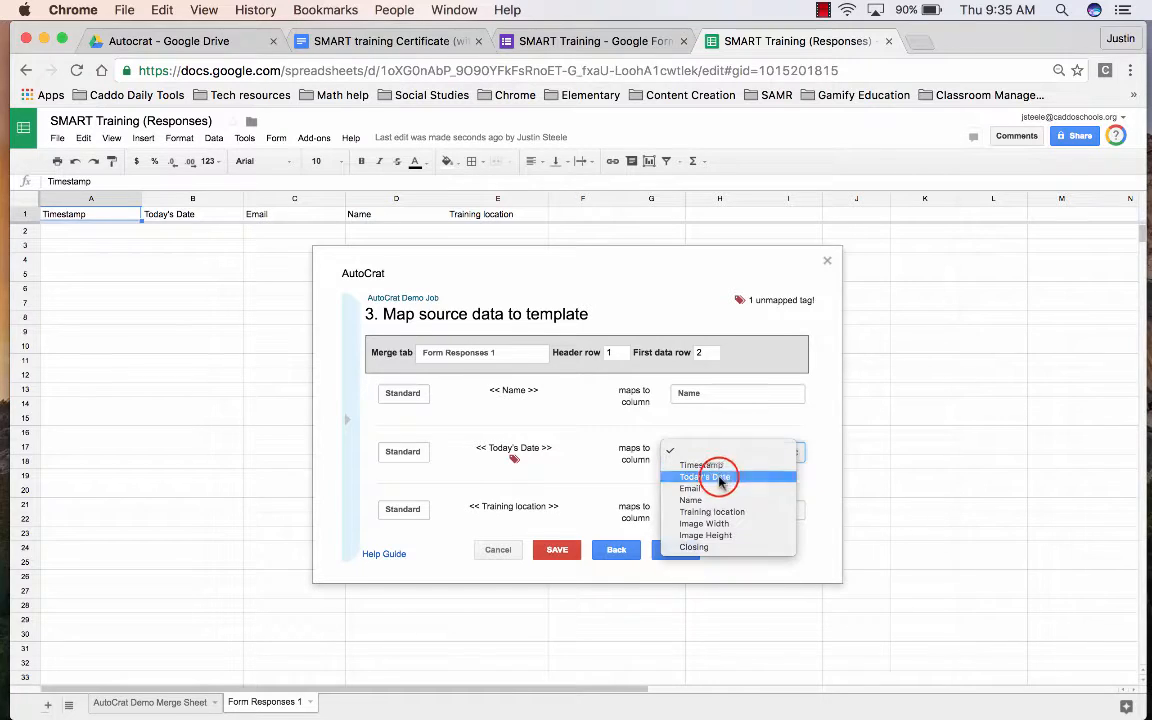
click(719, 476)
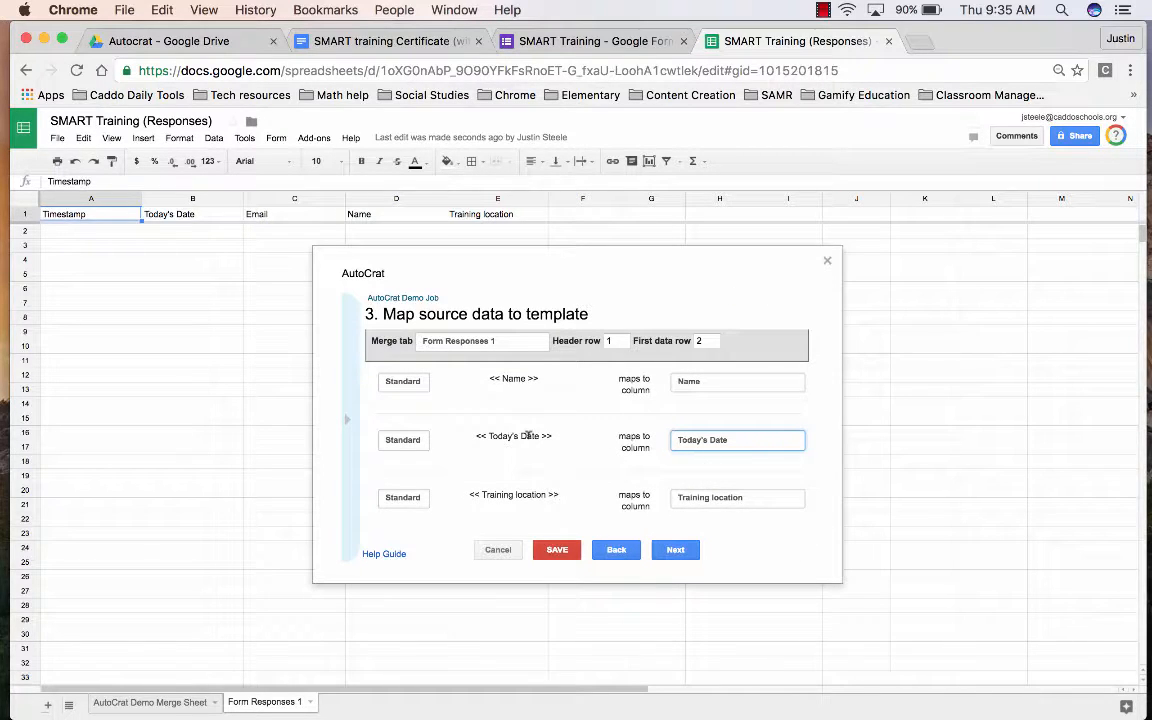
click(558, 378)
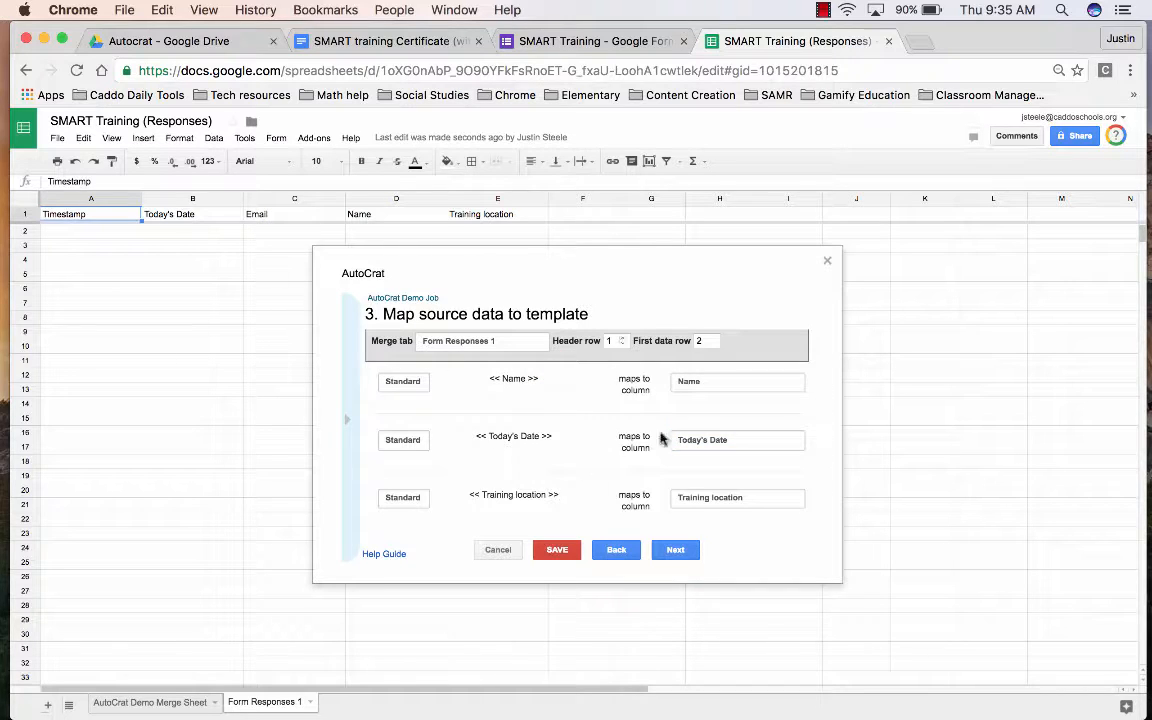
click(675, 549)
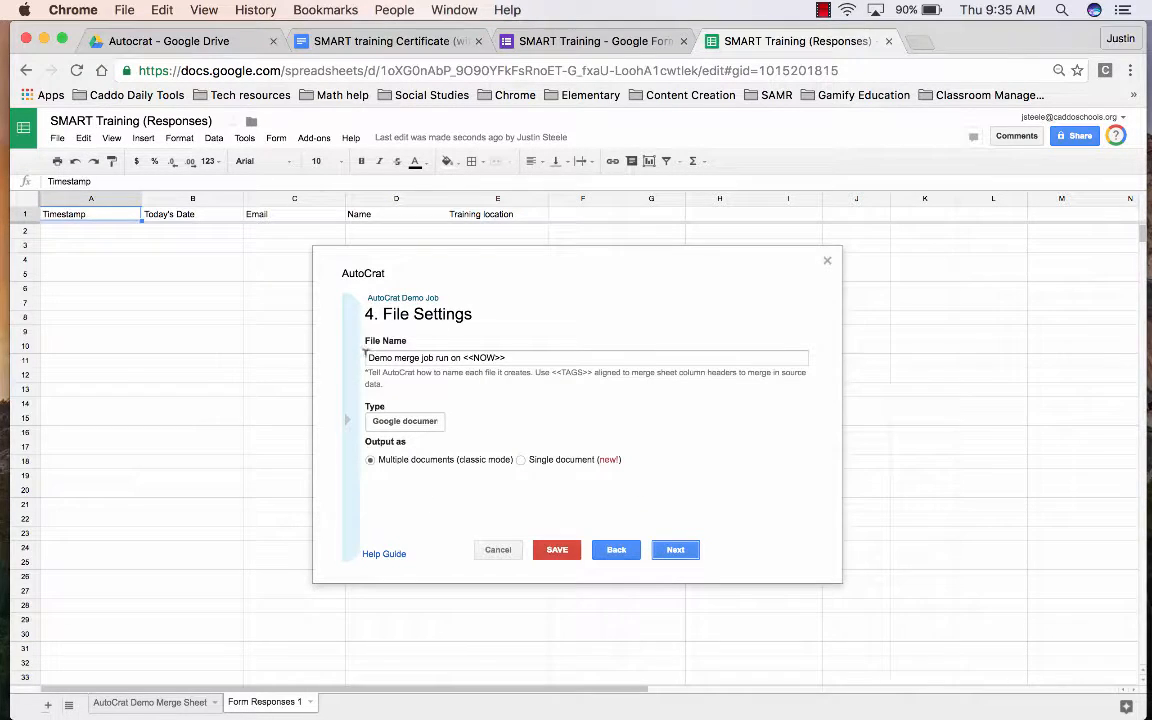
- Name outputs "<<Name>>'s certificate from SMART Training at <<Training location>>" and set file type to PDF
triple_click(515, 357)
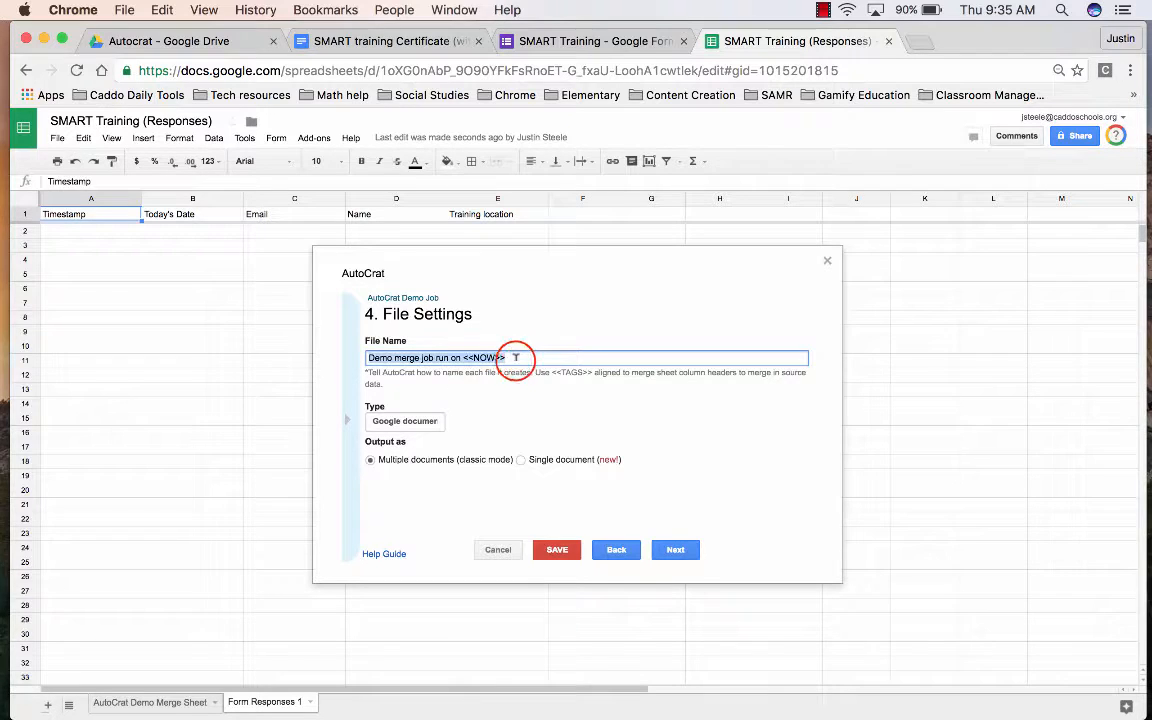
key(BackSpace)
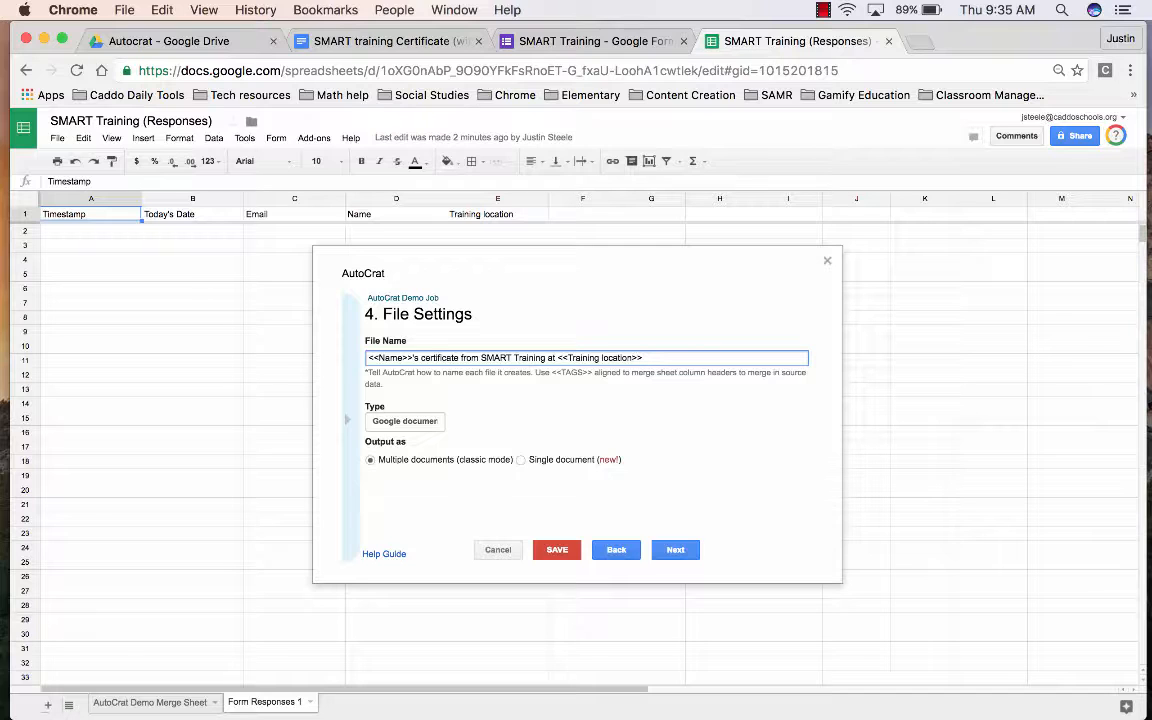
click(392, 420)
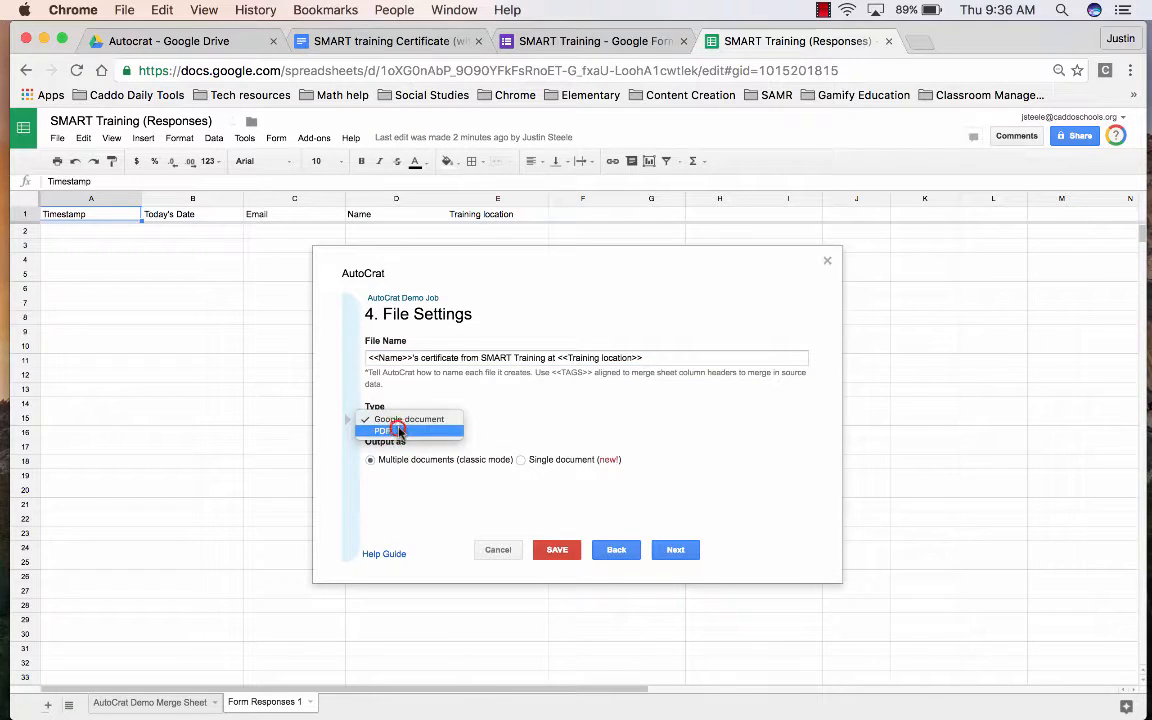
click(398, 430)
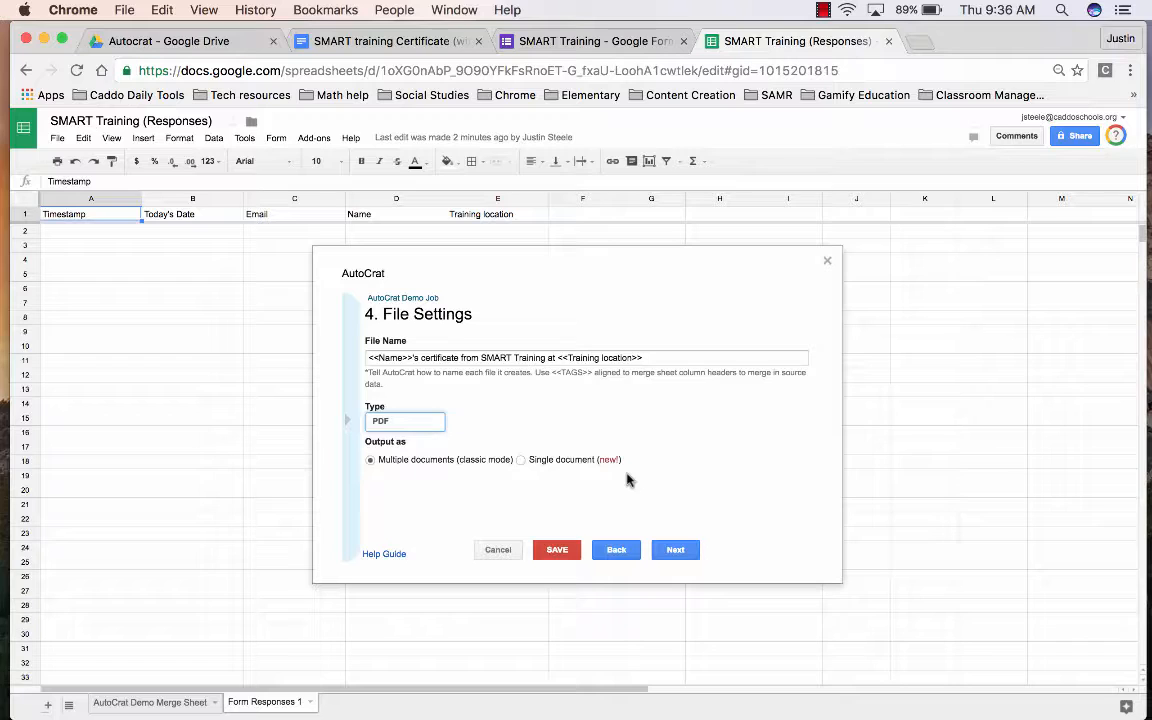
click(675, 549)
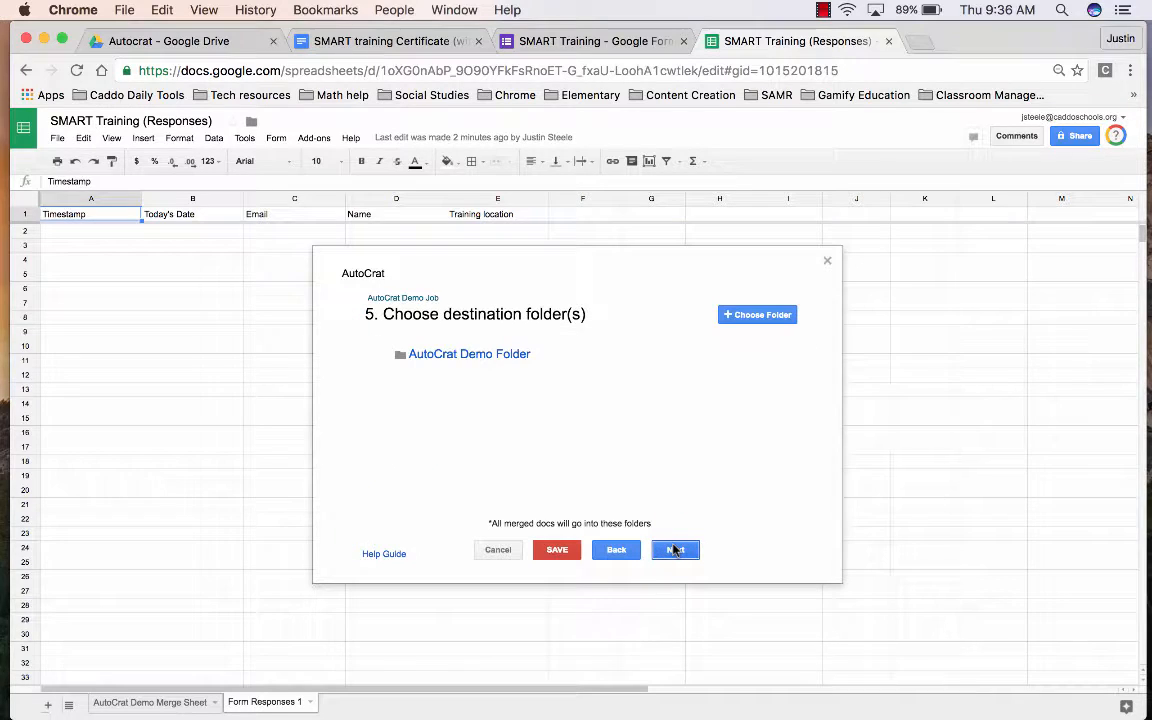
- Choose Certificate Home in 2016-2017 Training > SMART Training as the autoCrat destination folder
click(757, 314)
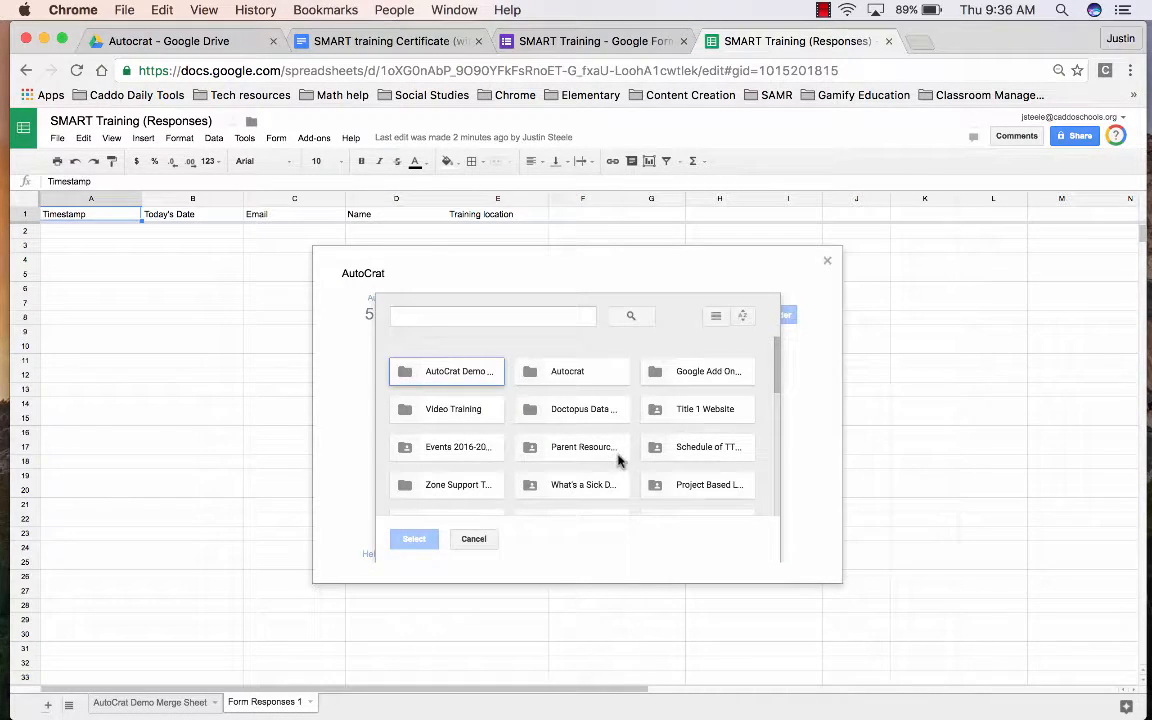
scroll(618, 460, down, 5)
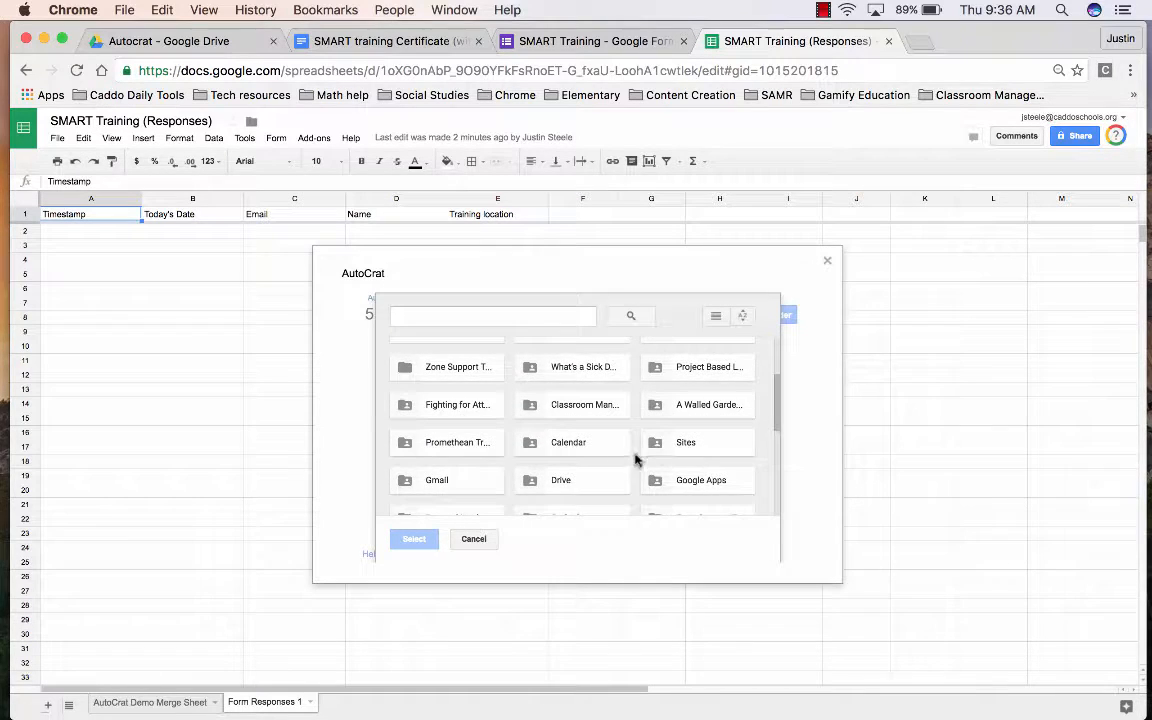
scroll(640, 458, down, 3)
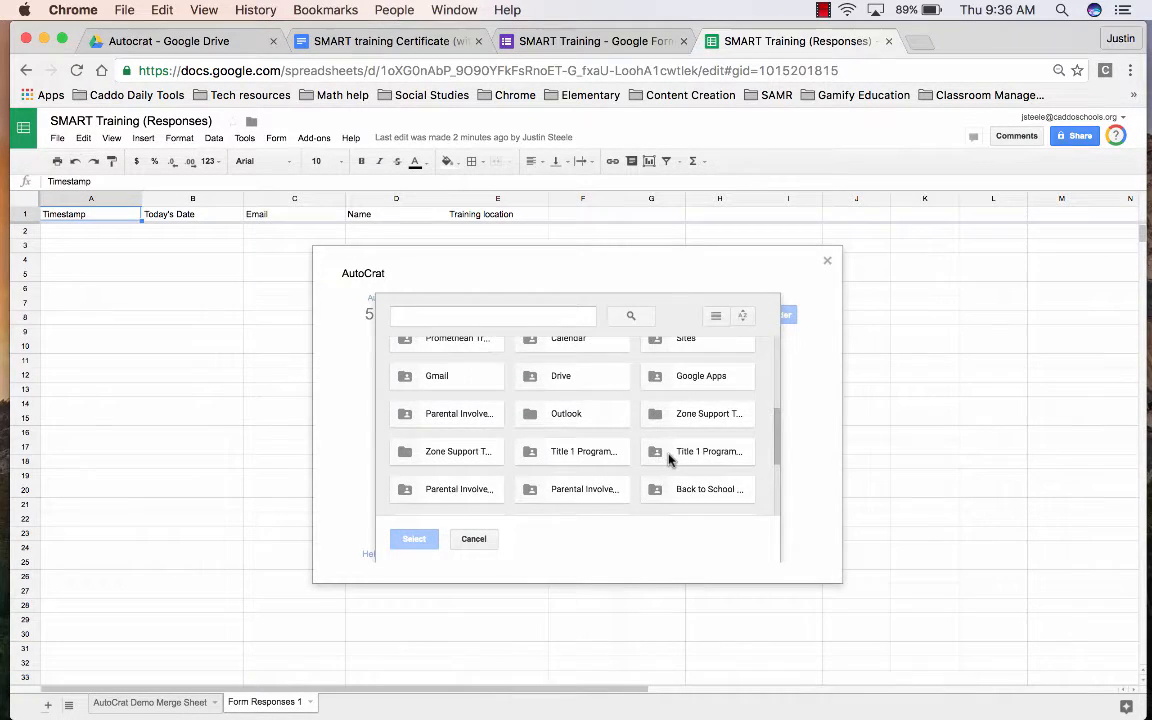
scroll(669, 458, down, 5)
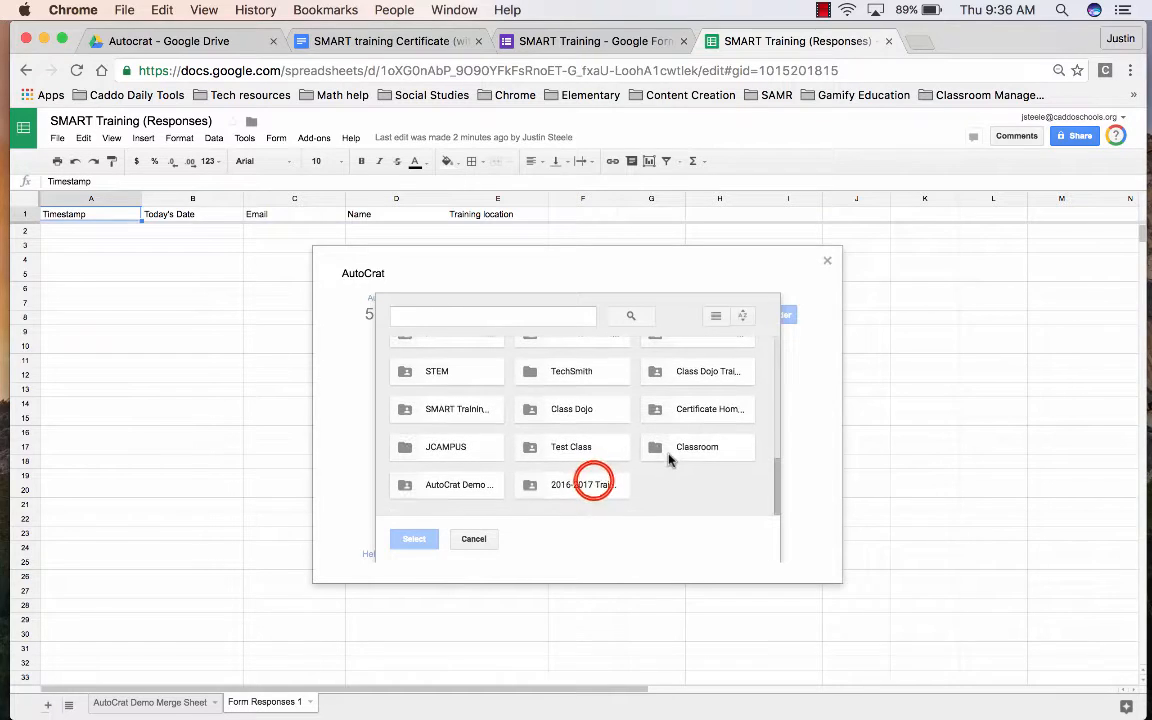
double_click(594, 483)
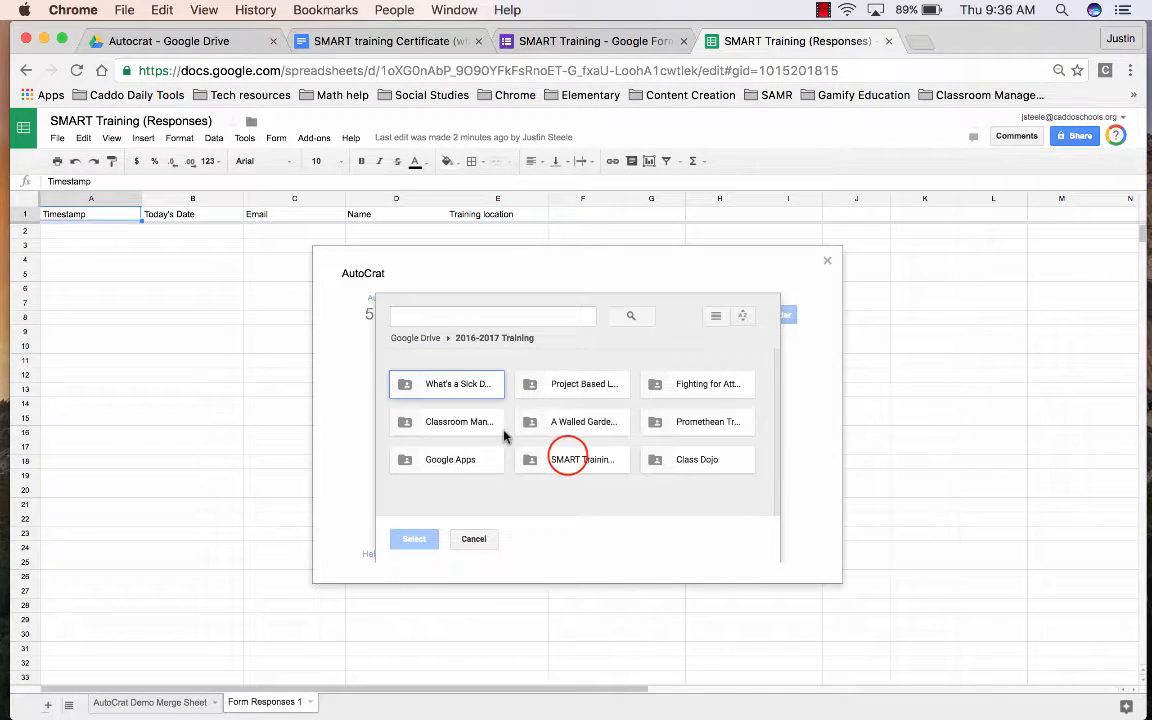
double_click(567, 459)
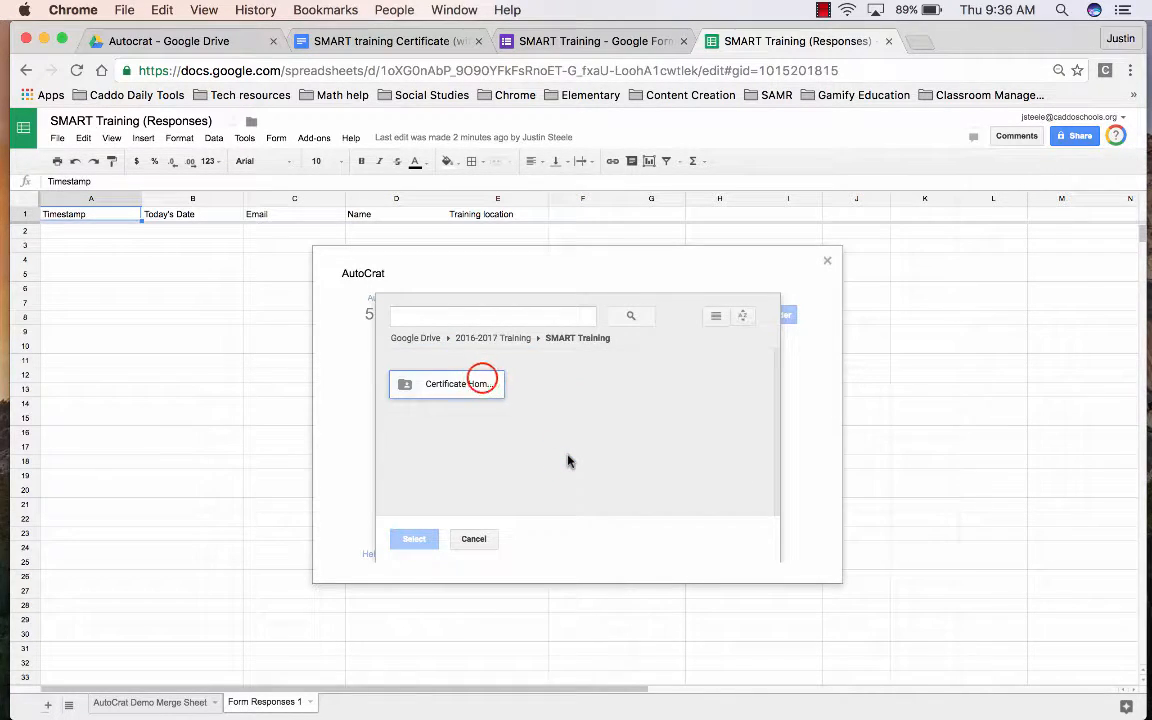
click(447, 384)
click(414, 538)
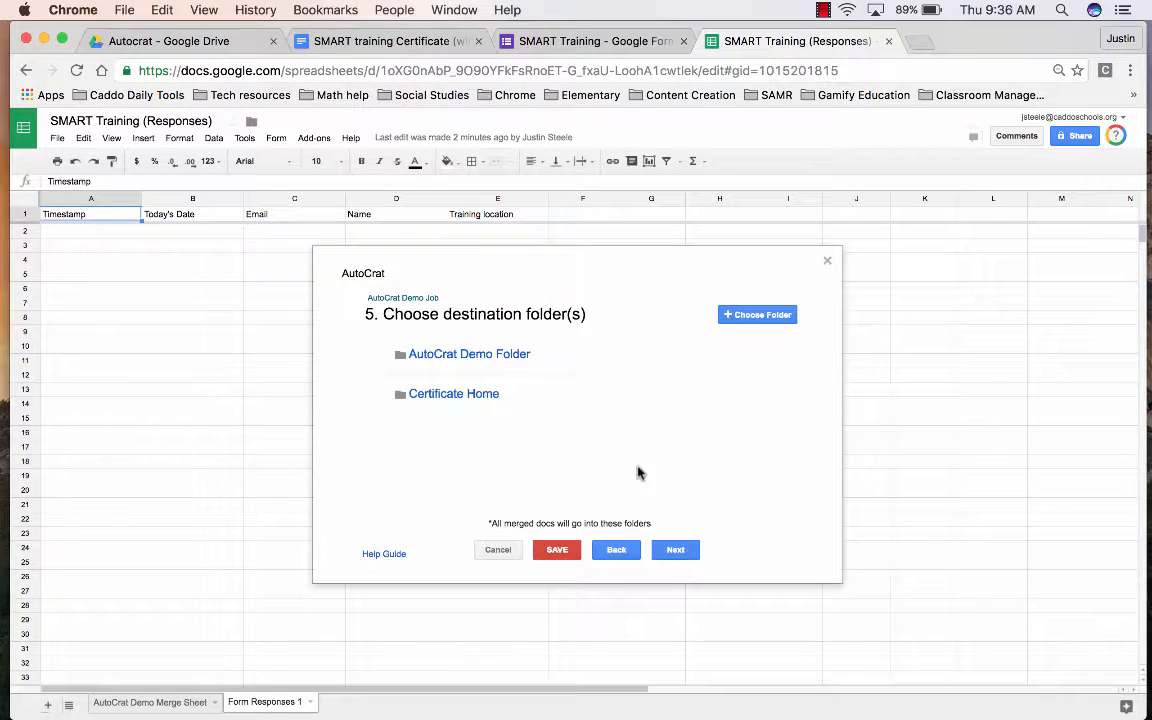
- Remove AutoCrat Demo Folder from the destinations and continue to the next step
mouse_move(674, 360)
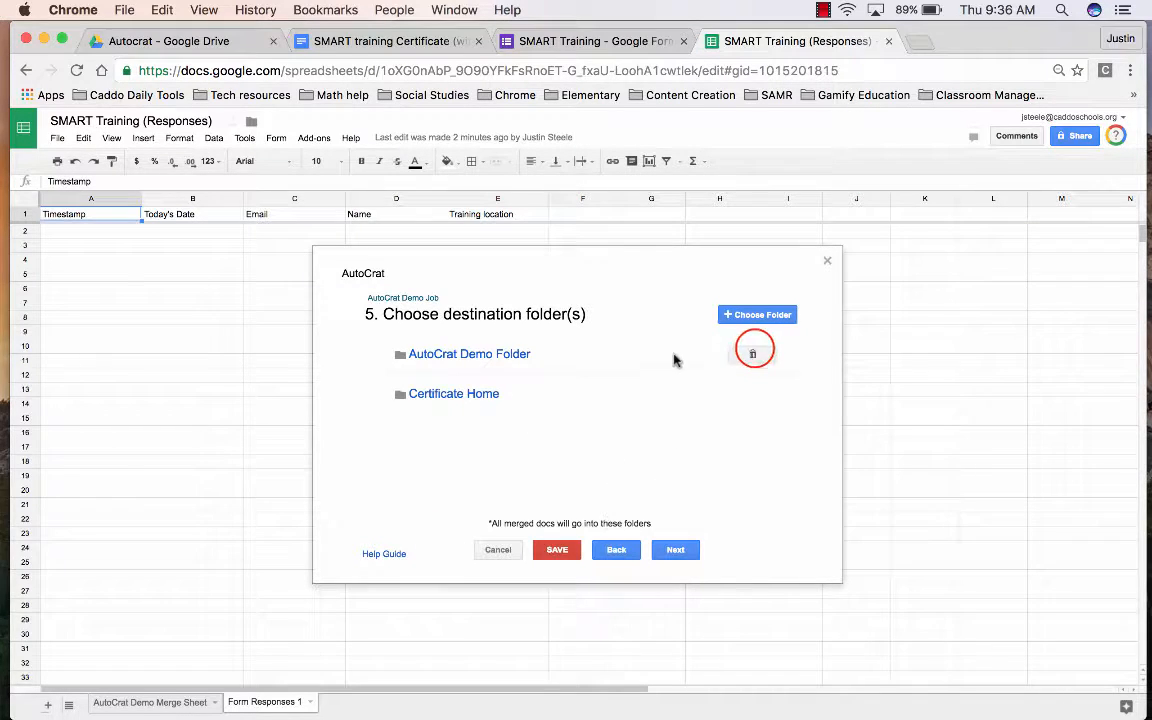
click(753, 353)
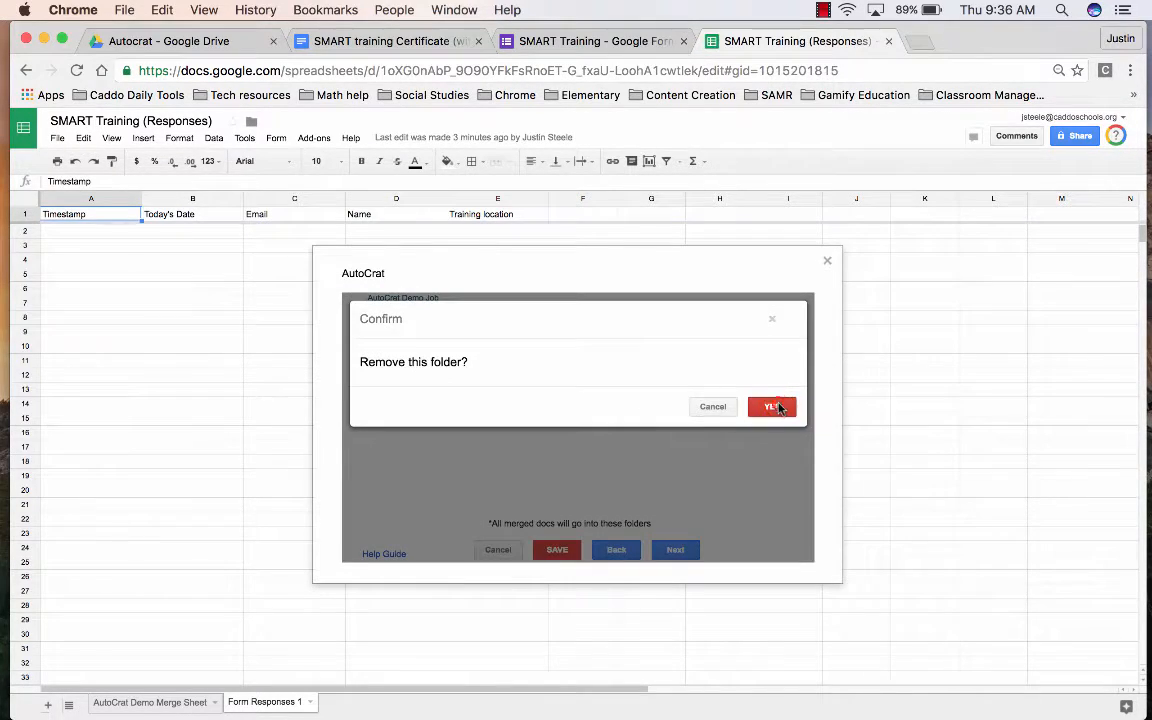
click(779, 407)
click(684, 549)
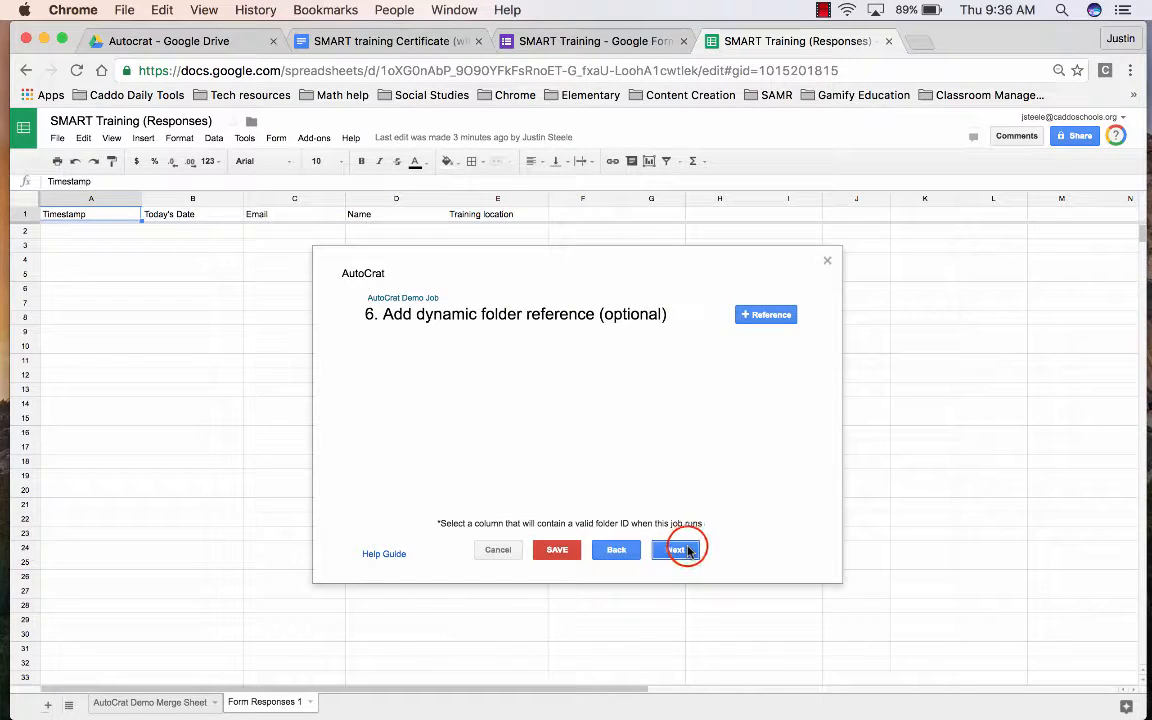
- Skip the optional dynamic folder reference and merge condition steps
click(688, 550)
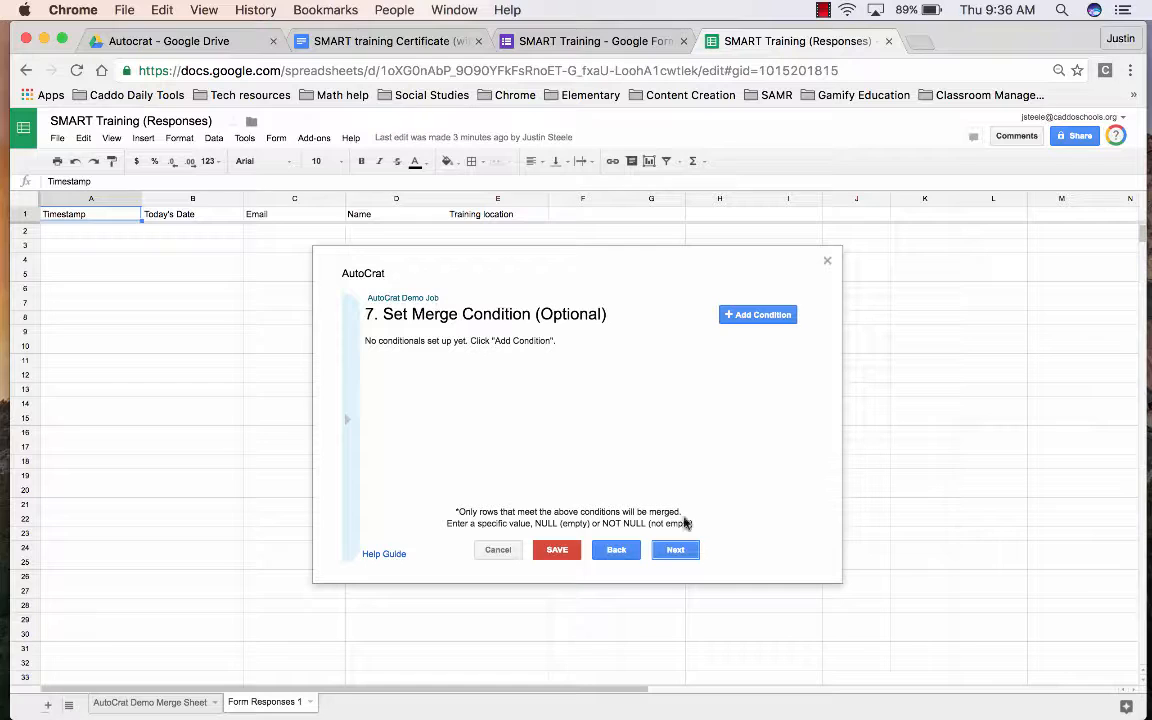
click(678, 550)
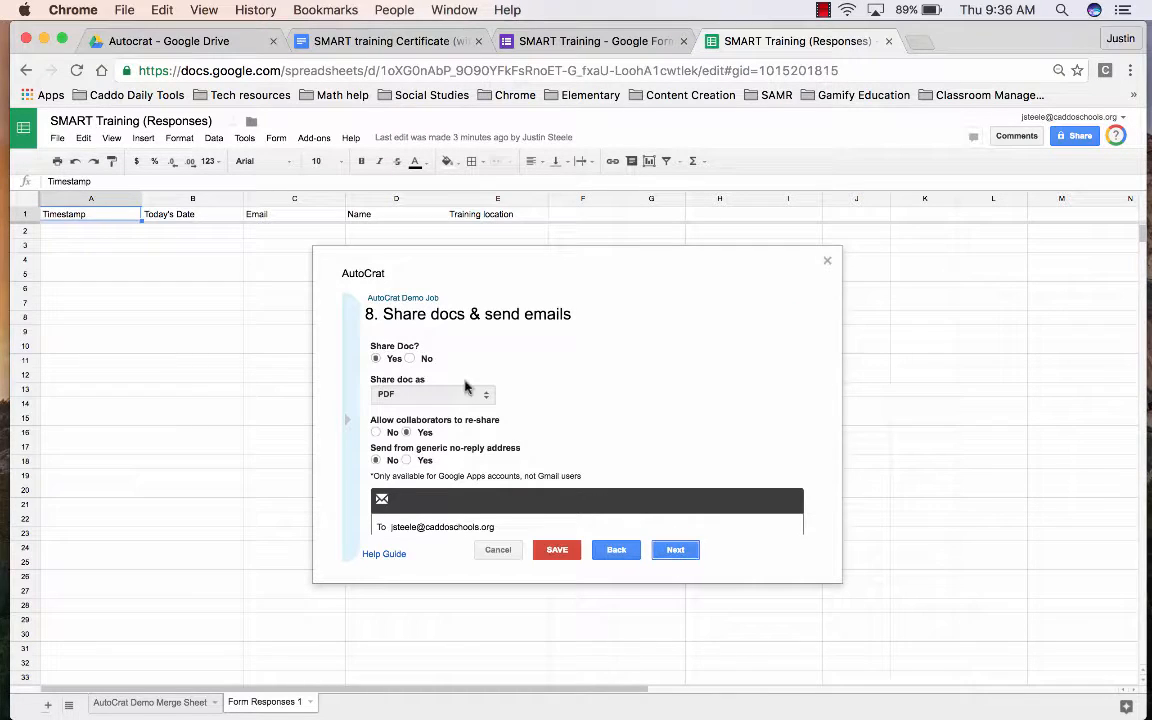
scroll(450, 370, down, 2)
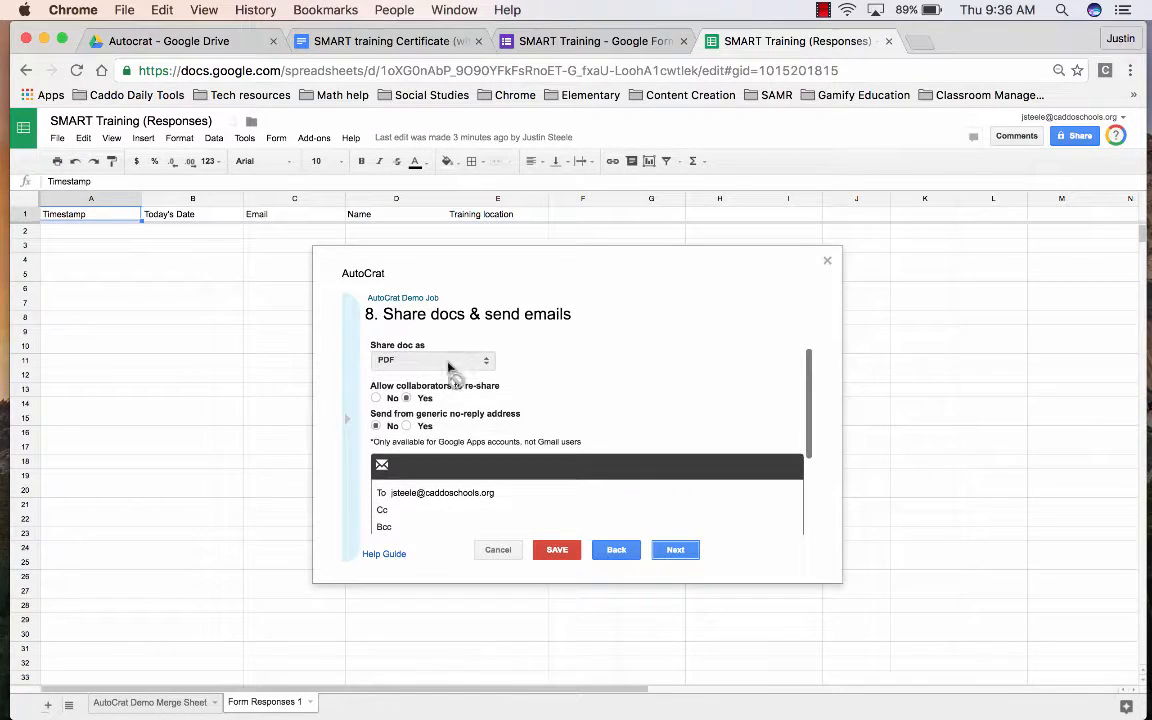
scroll(480, 370, down, 3)
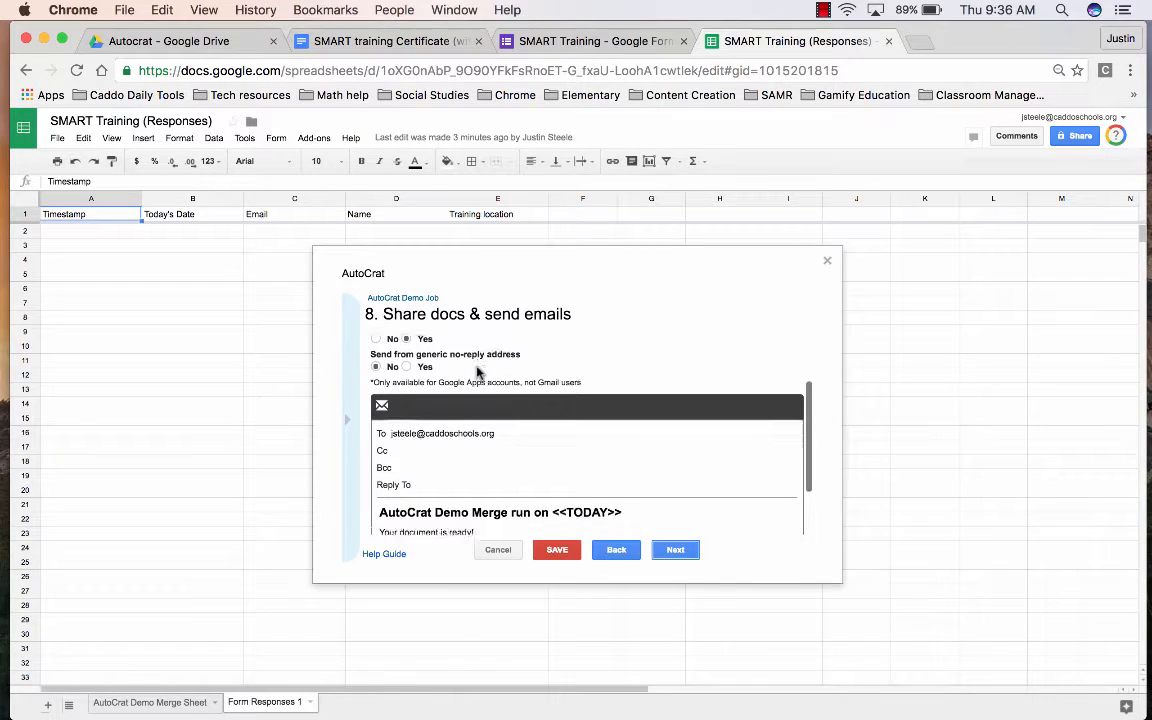
scroll(478, 372, down, 1)
- Replace the email's To address with the <<Email>> tag
click(502, 408)
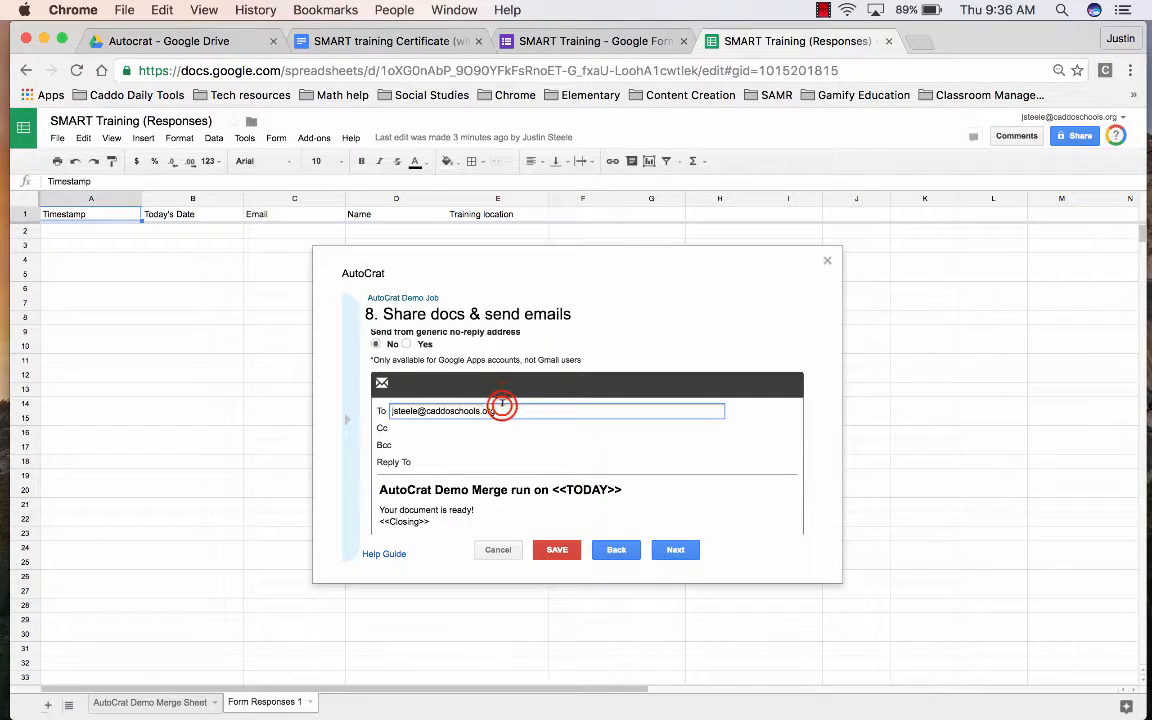
triple_click(502, 408)
key(BackSpace)
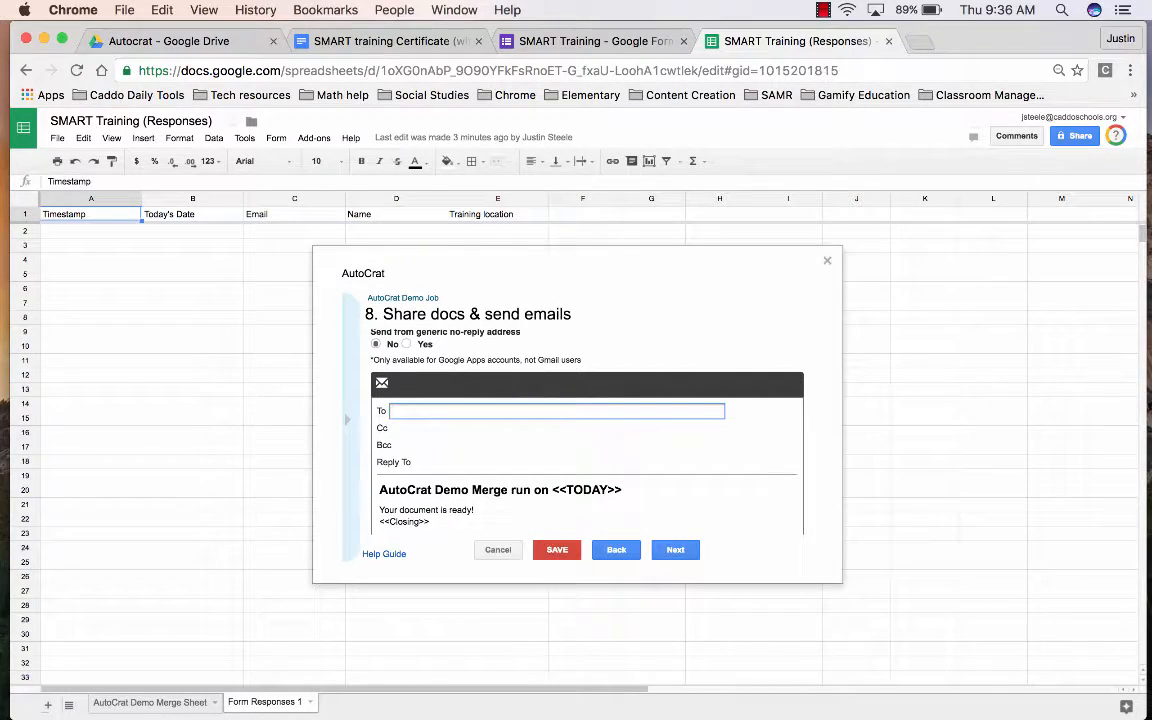
scroll(532, 385, up, 1)
text(<<)
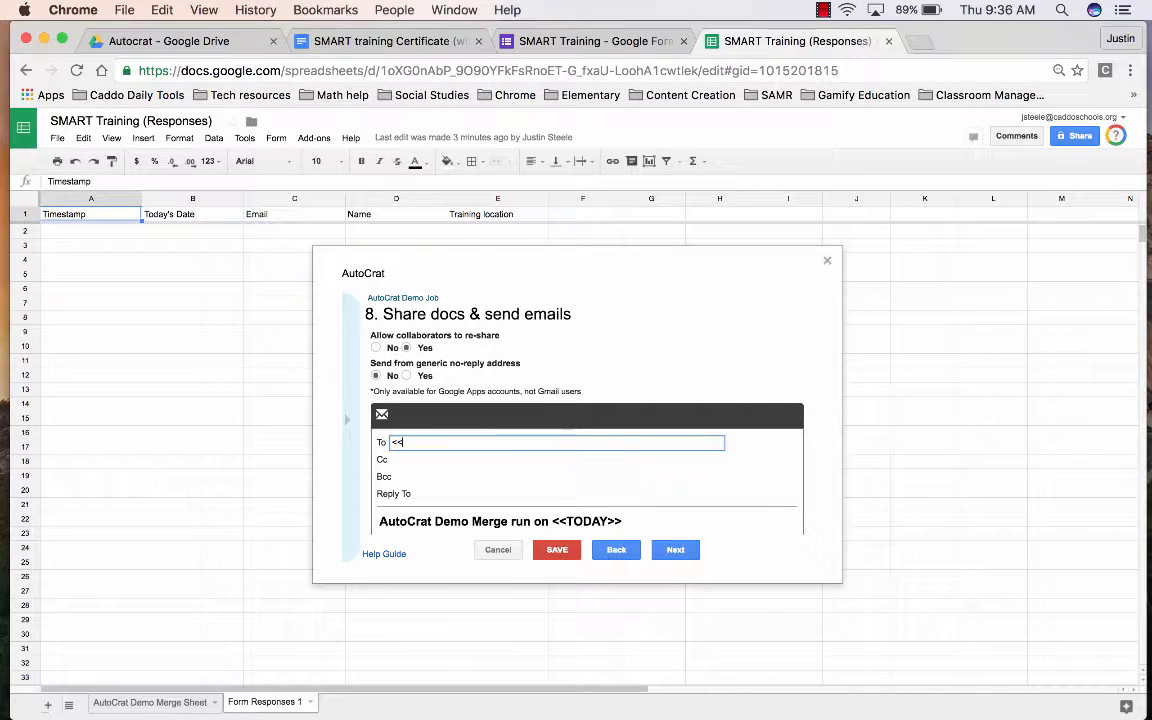
text(email)
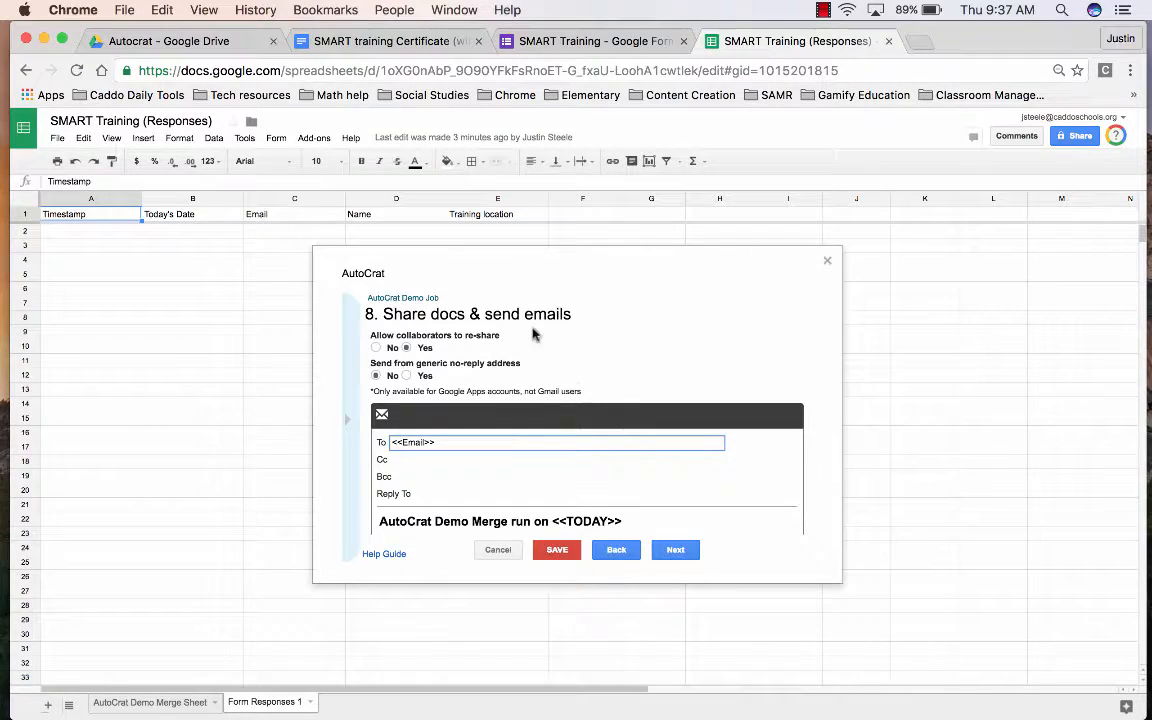
scroll(580, 388, down, 2)
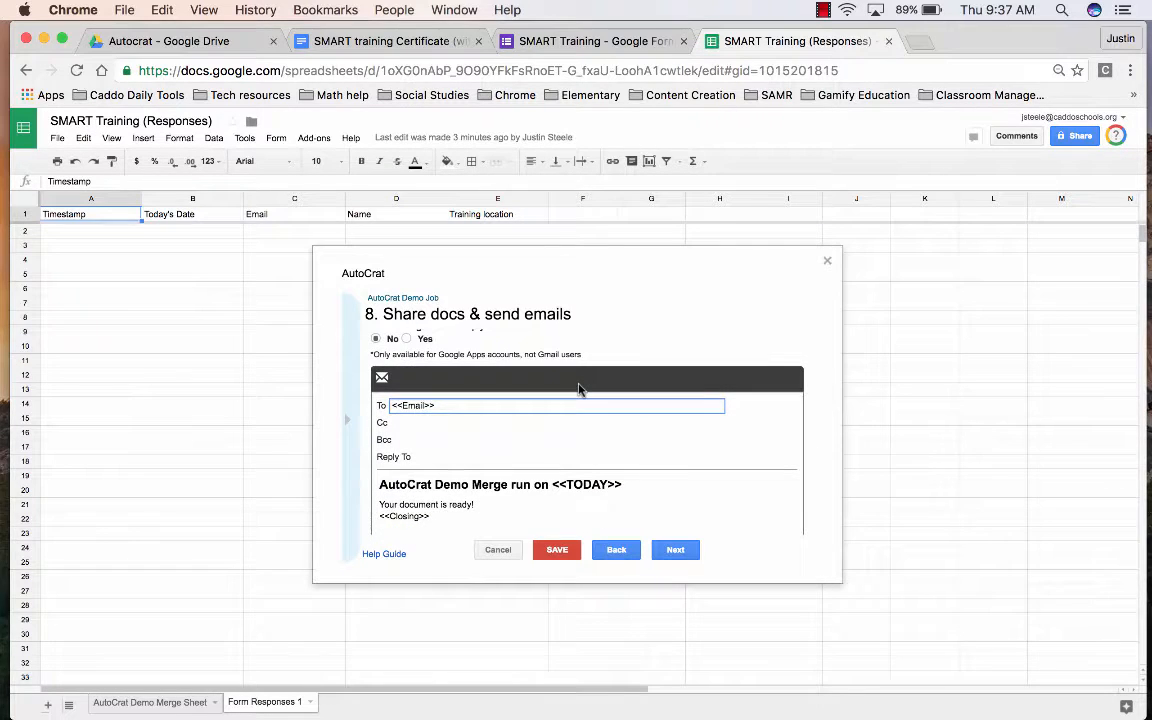
scroll(578, 388, down, 2)
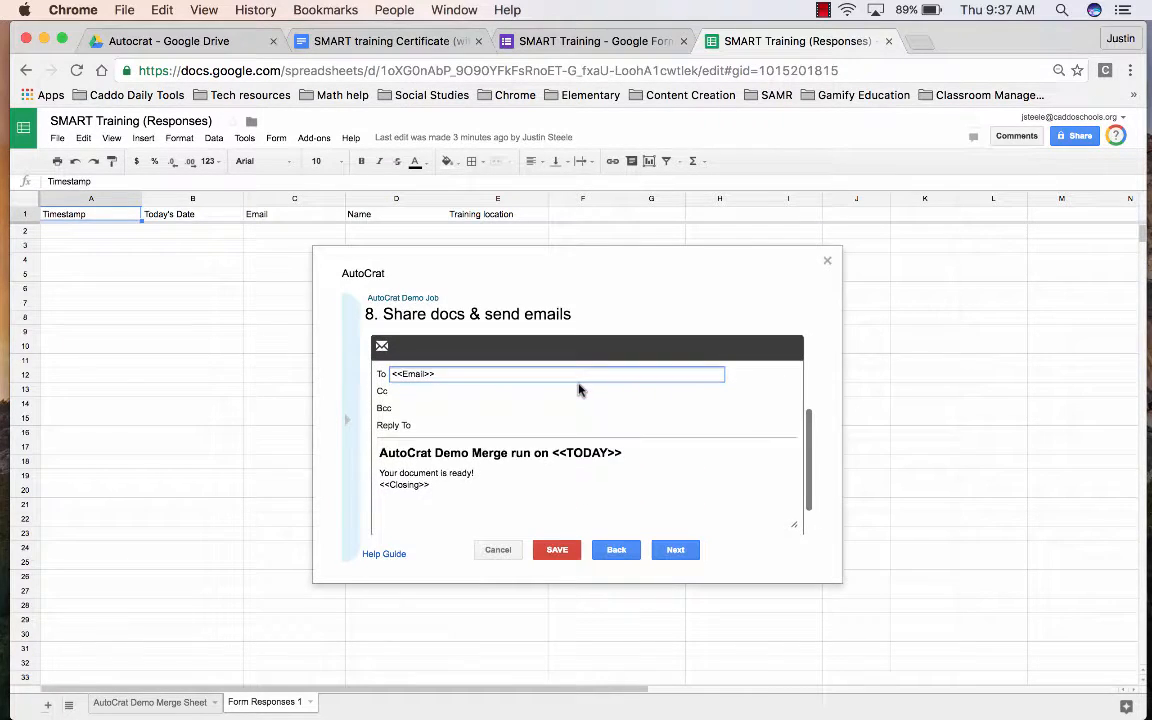
- Replace the email subject with a 'Hey there! Here's your training certificate' greeting from the SMART inservice
scroll(578, 388, up, 1)
click(620, 463)
drag(620, 463, 330, 463)
key(BackSpace)
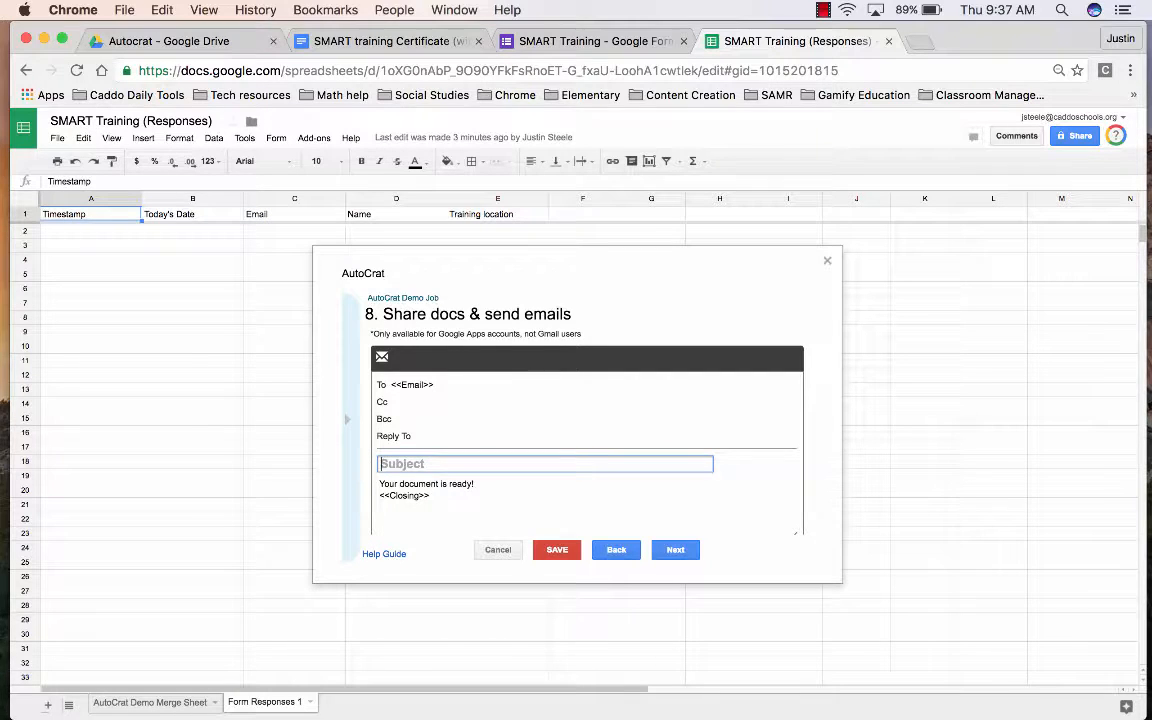
text(Hey there! Here's your training certif)
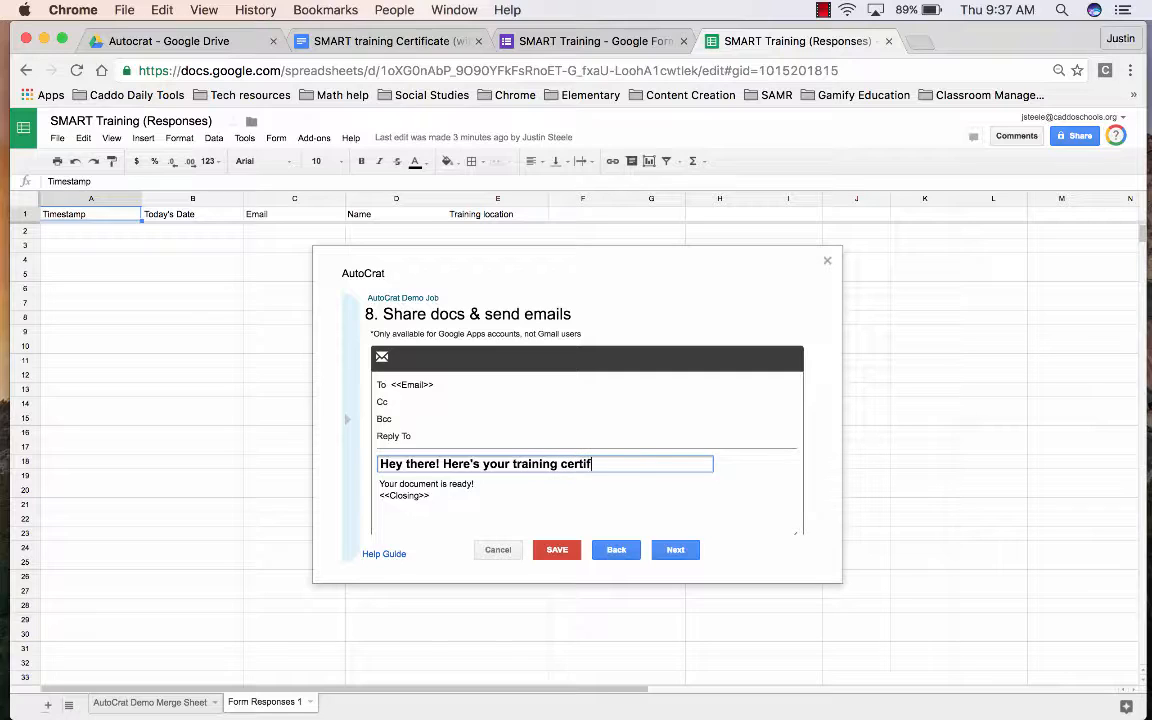
text(cate from)
key(BackSpace)
key(BackSpace)
key(BackSpace)
key(BackSpace)
text(ma)
text(ART inservice)
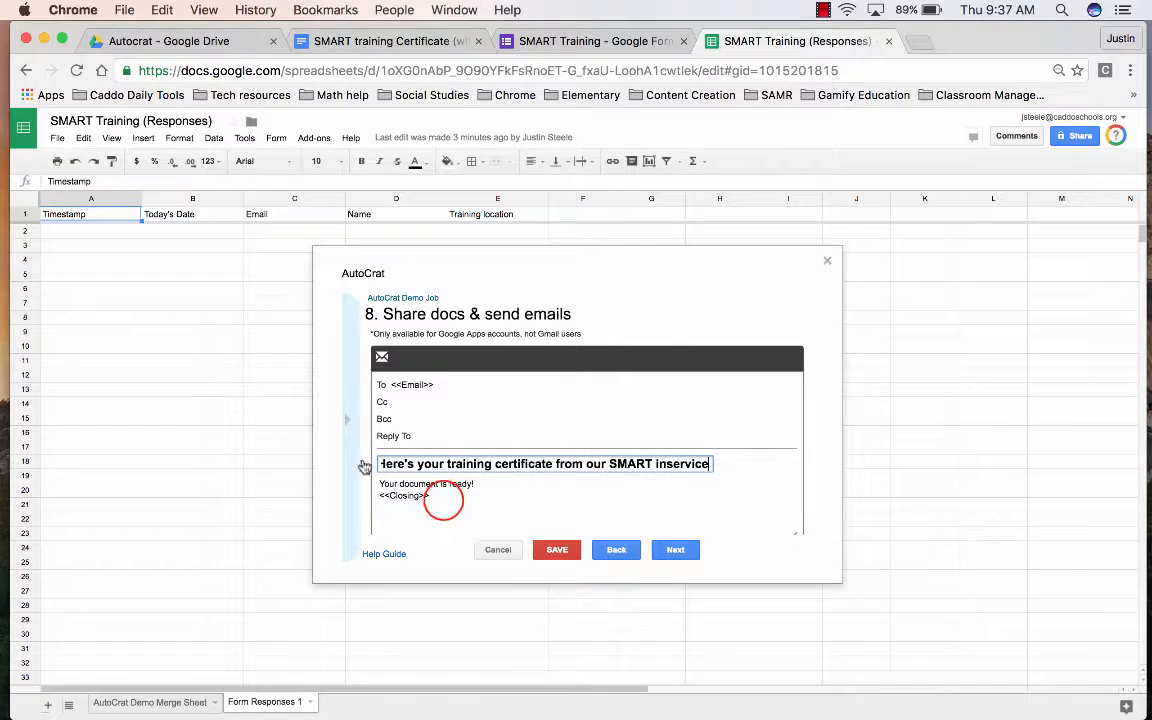
- Set the email body to 'Please find your document attached' and turn on Run on form trigger
drag(443, 500, 368, 484)
key(BackSpace)
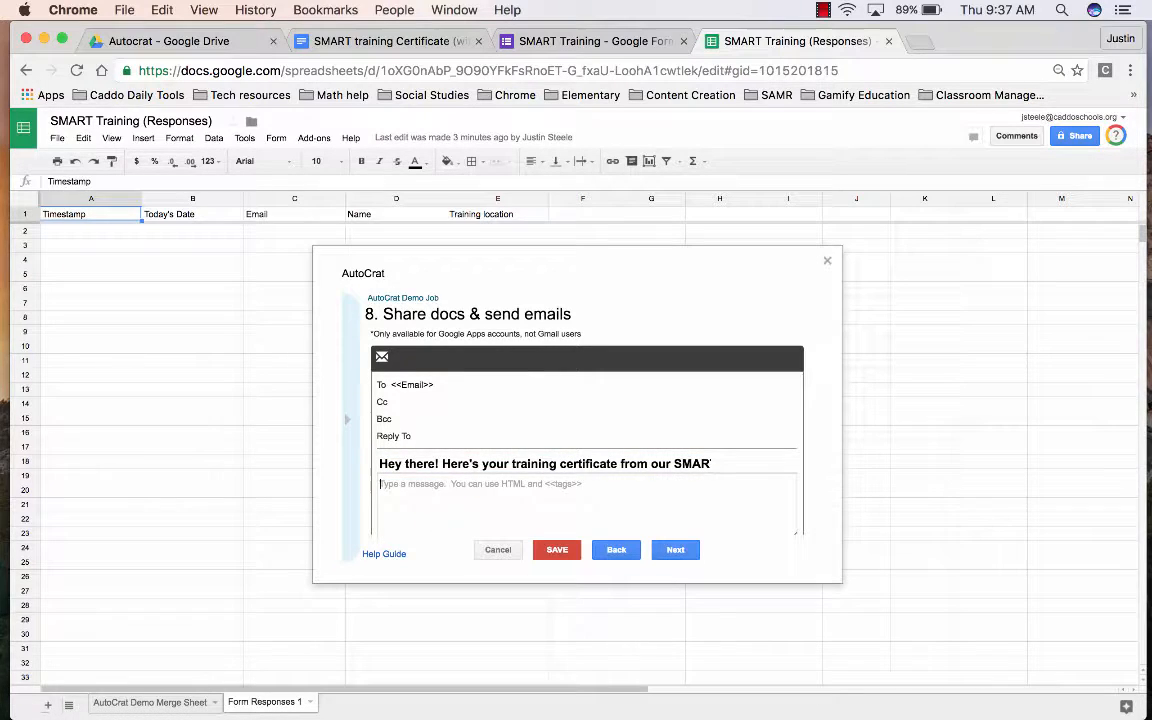
text(Please find your document attached)
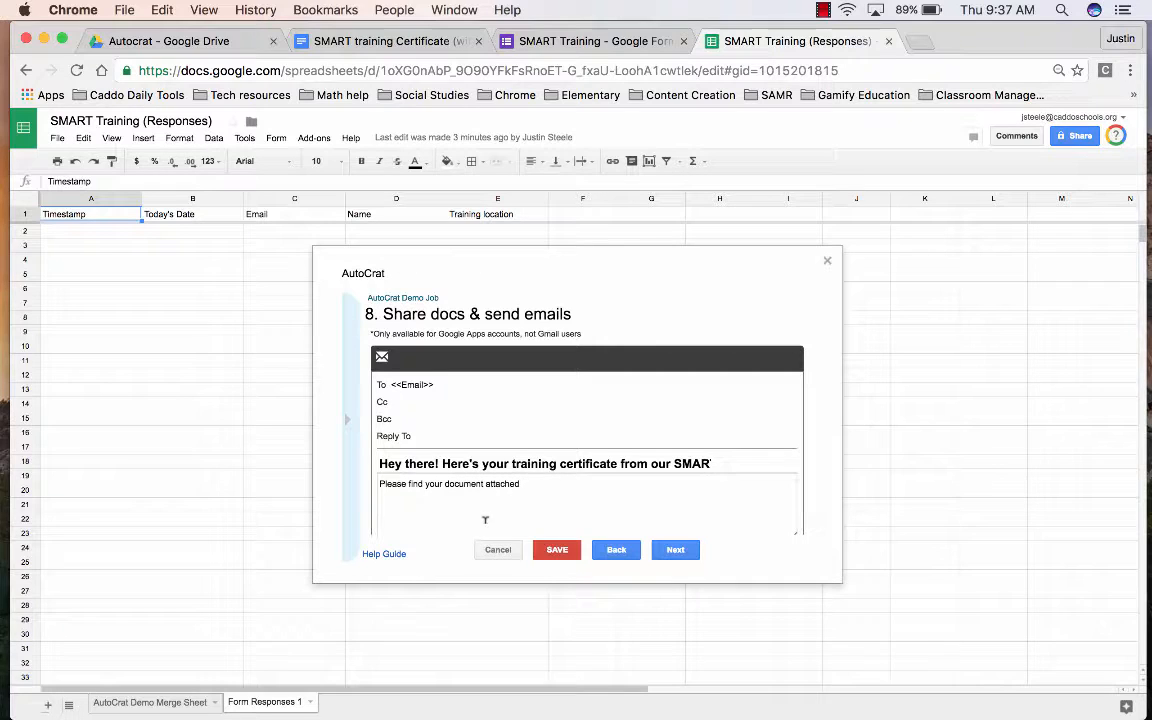
click(674, 548)
click(370, 353)
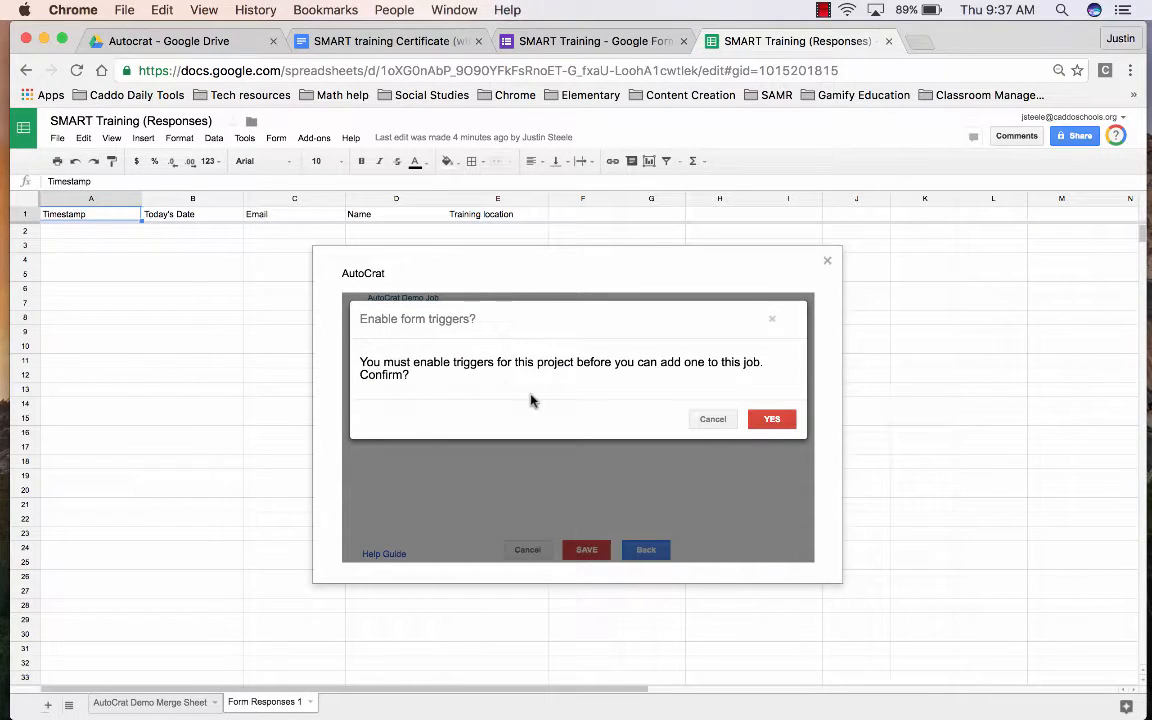
- Enable form triggers, save the AutoCrat Demo Job, and reopen it for editing
click(767, 424)
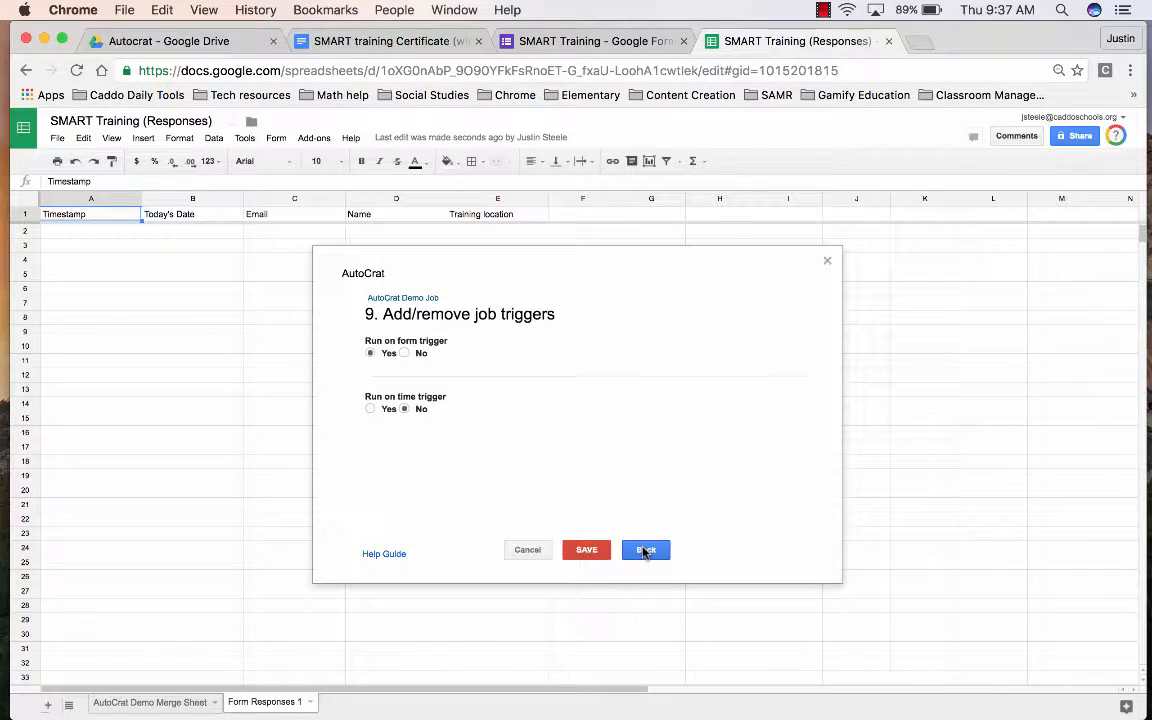
click(594, 551)
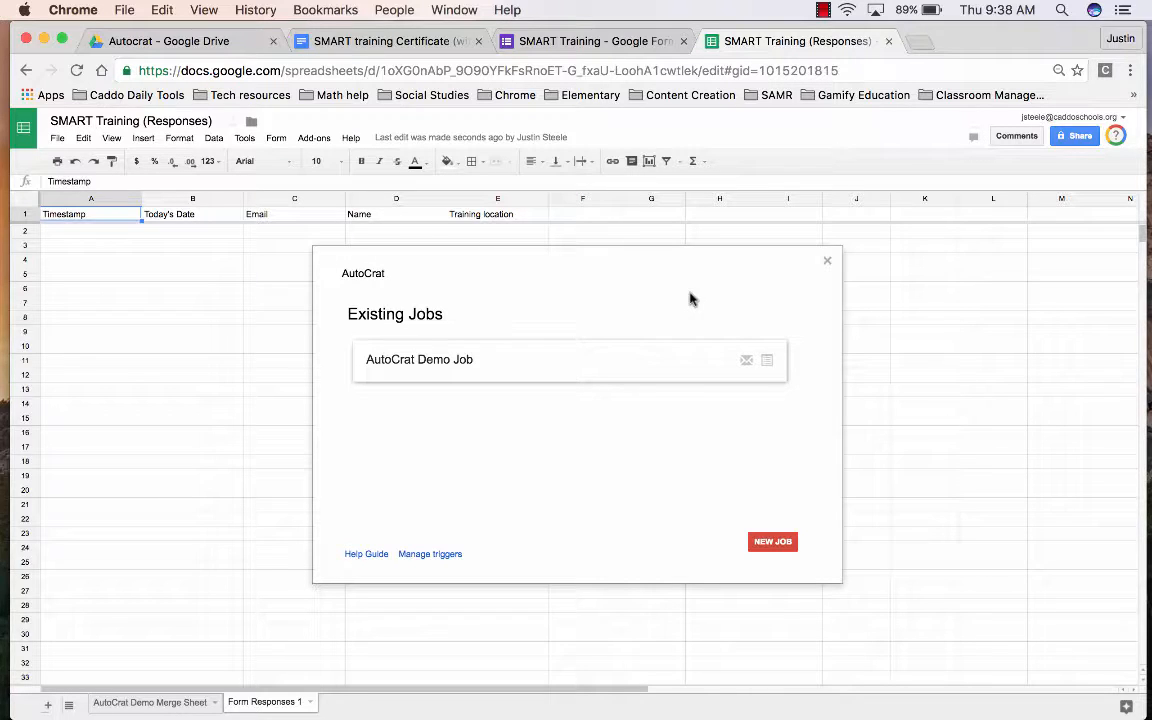
mouse_move(545, 360)
click(603, 360)
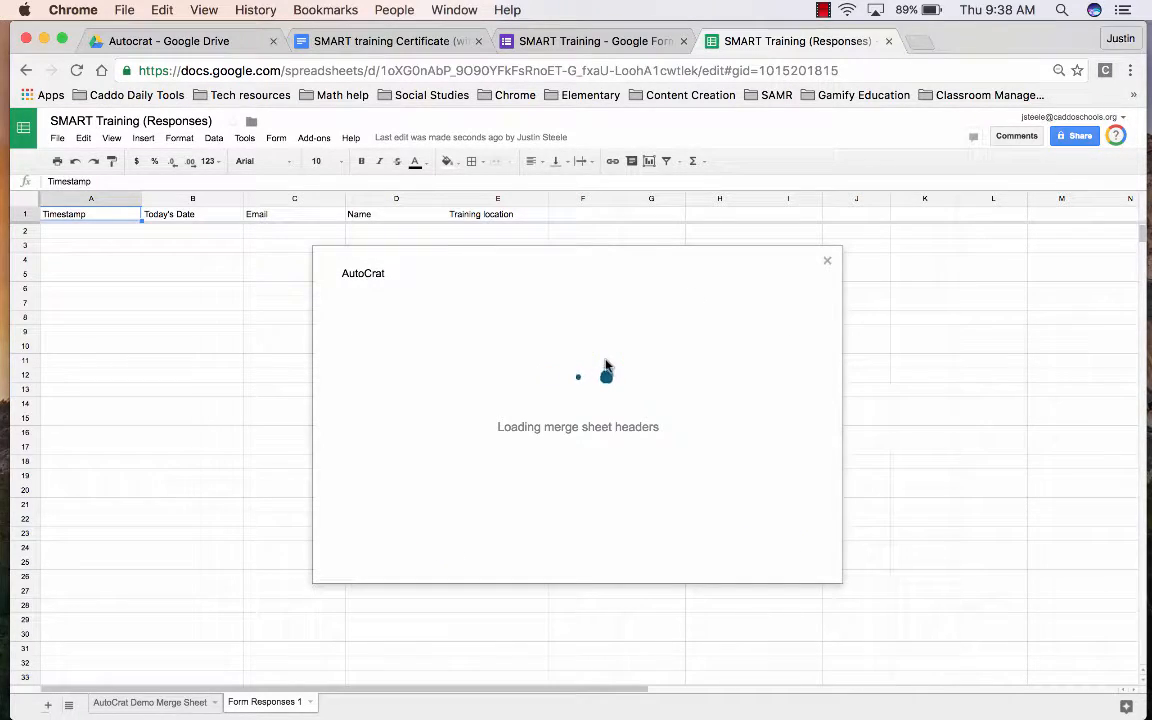
- Replace the job name with 'Smart Training 2016-2017' and save the job
click(597, 361)
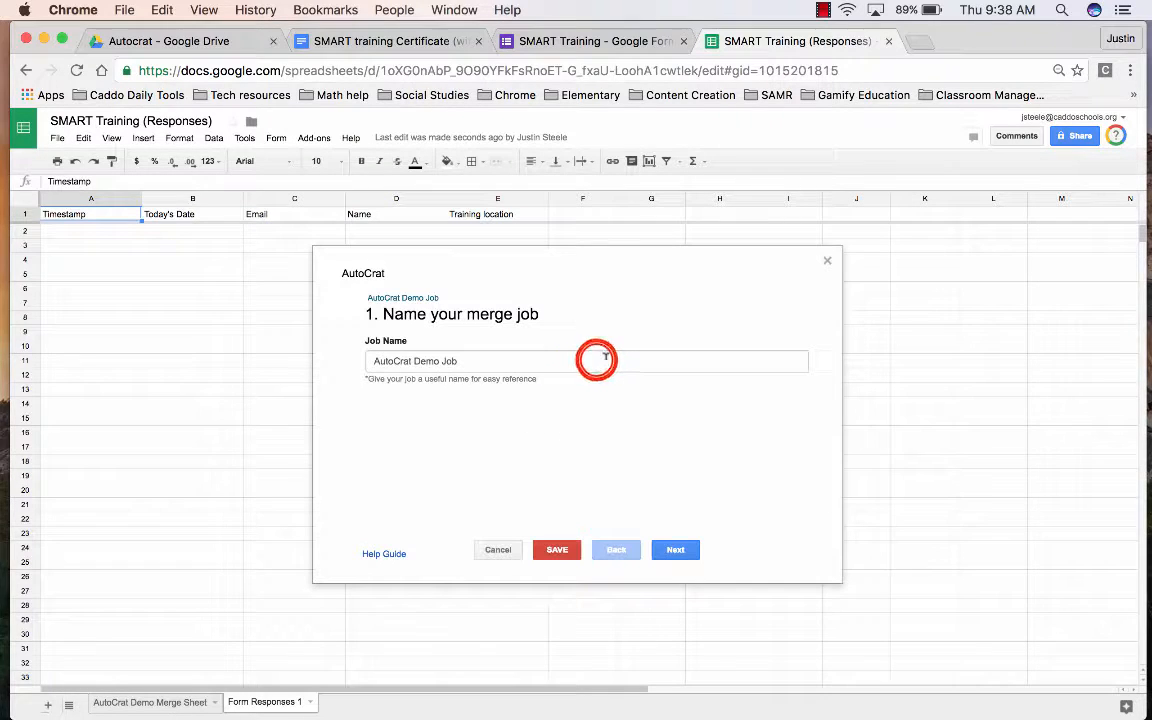
triple_click(596, 360)
key(BackSpace)
text(Smar)
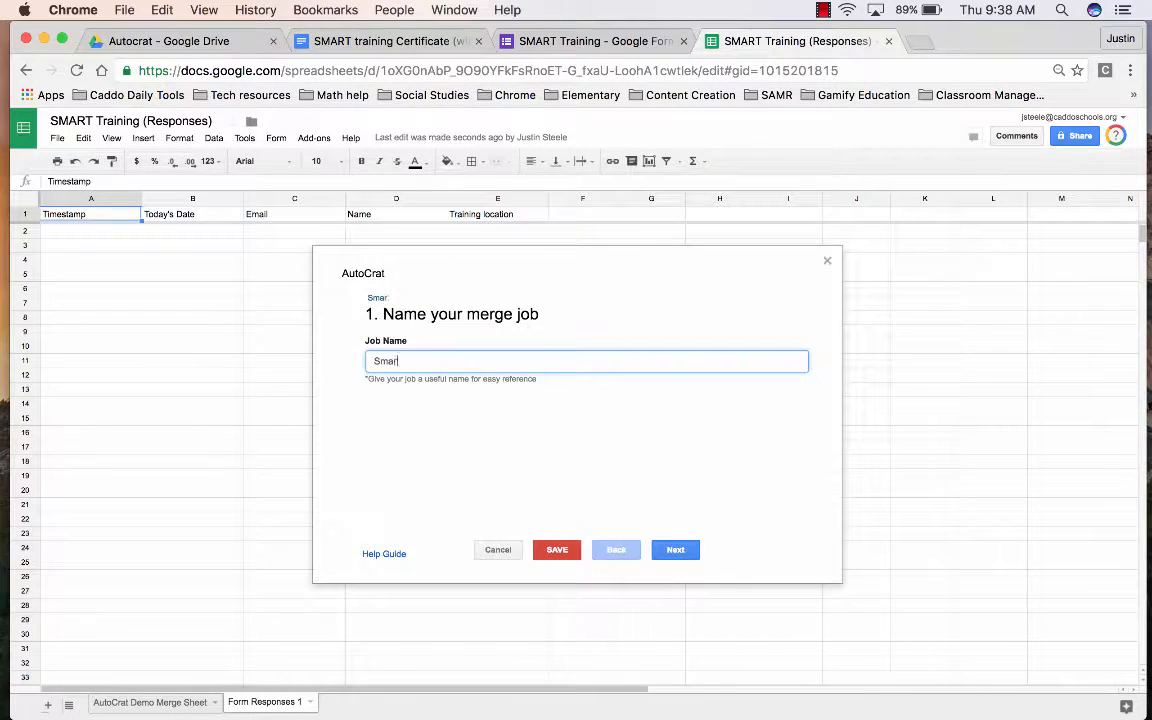
text(t Training 2016-)
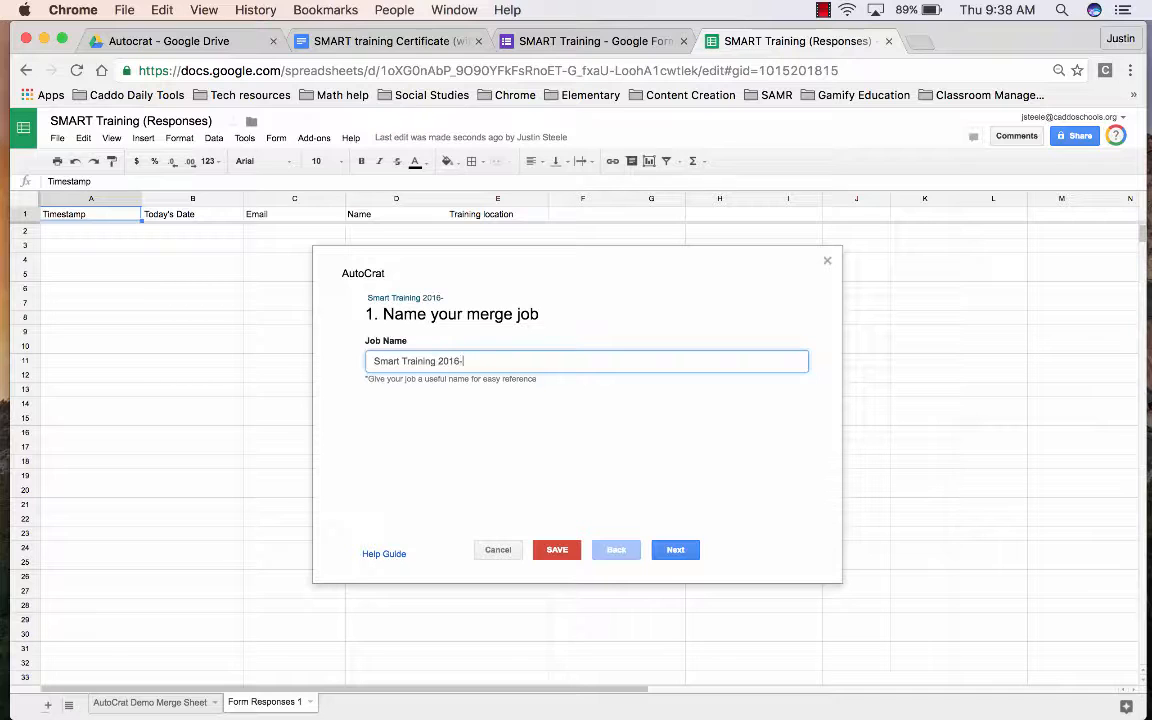
text(2016)
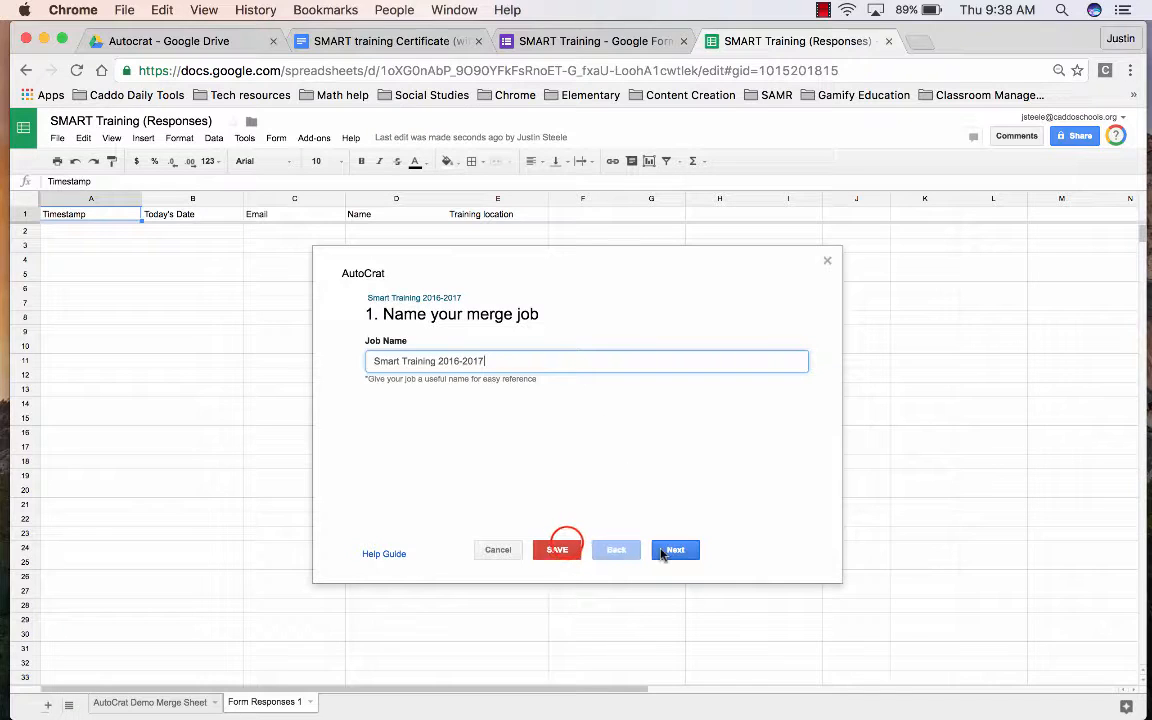
click(560, 549)
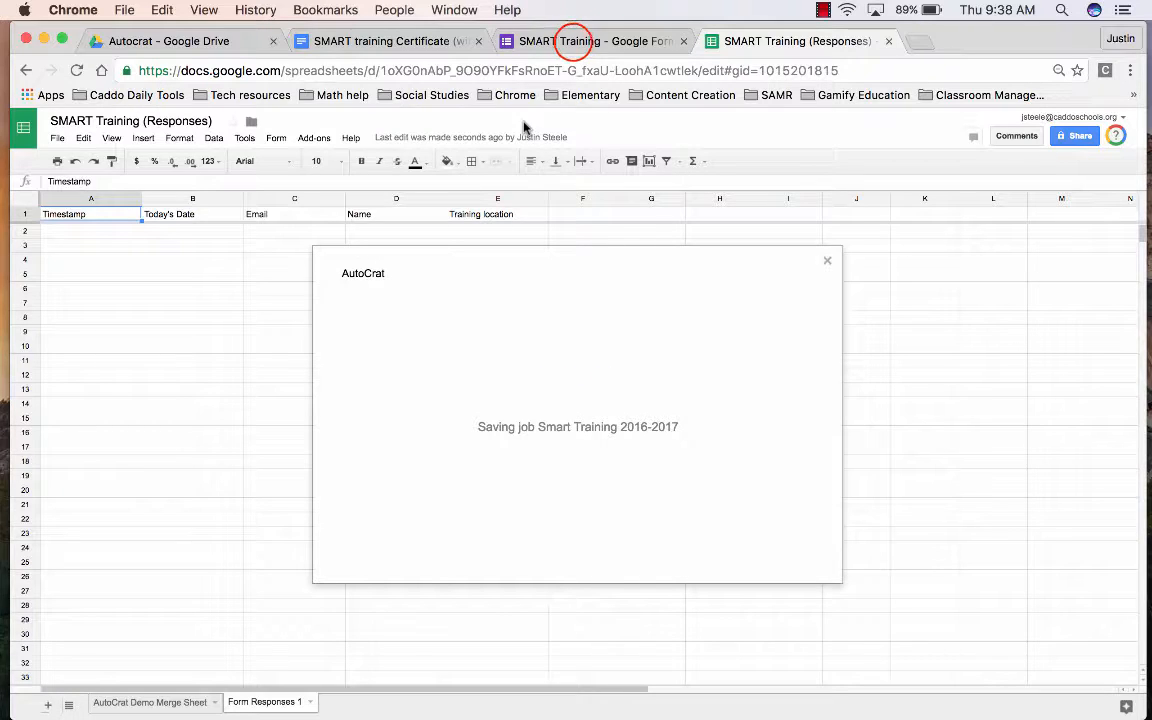
- In the form preview, enter date 10/12/2016, the trainee's email and name, and location Your Middle School
click(575, 43)
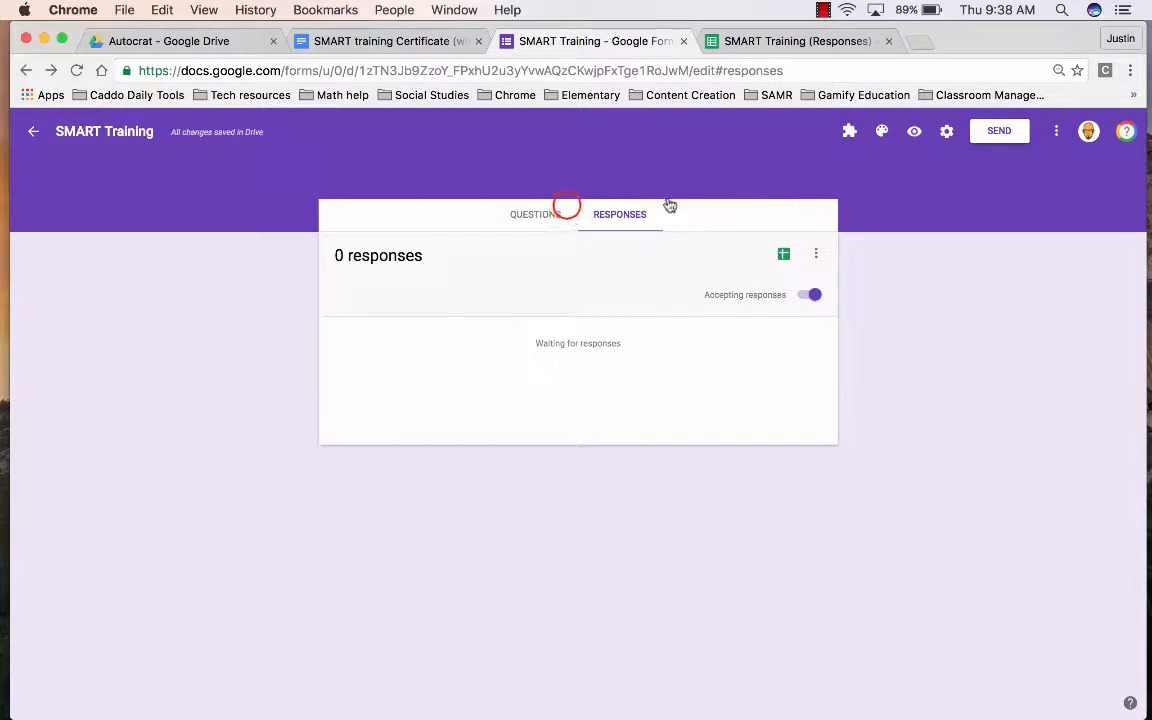
click(913, 132)
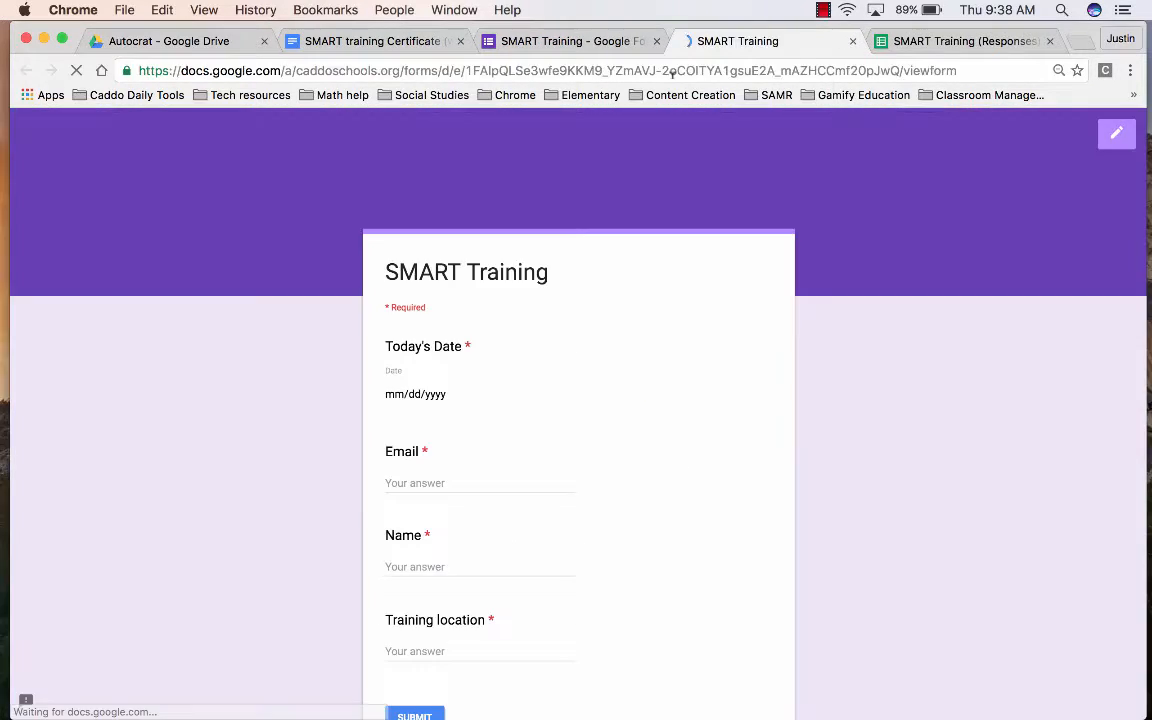
click(386, 392)
click(390, 395)
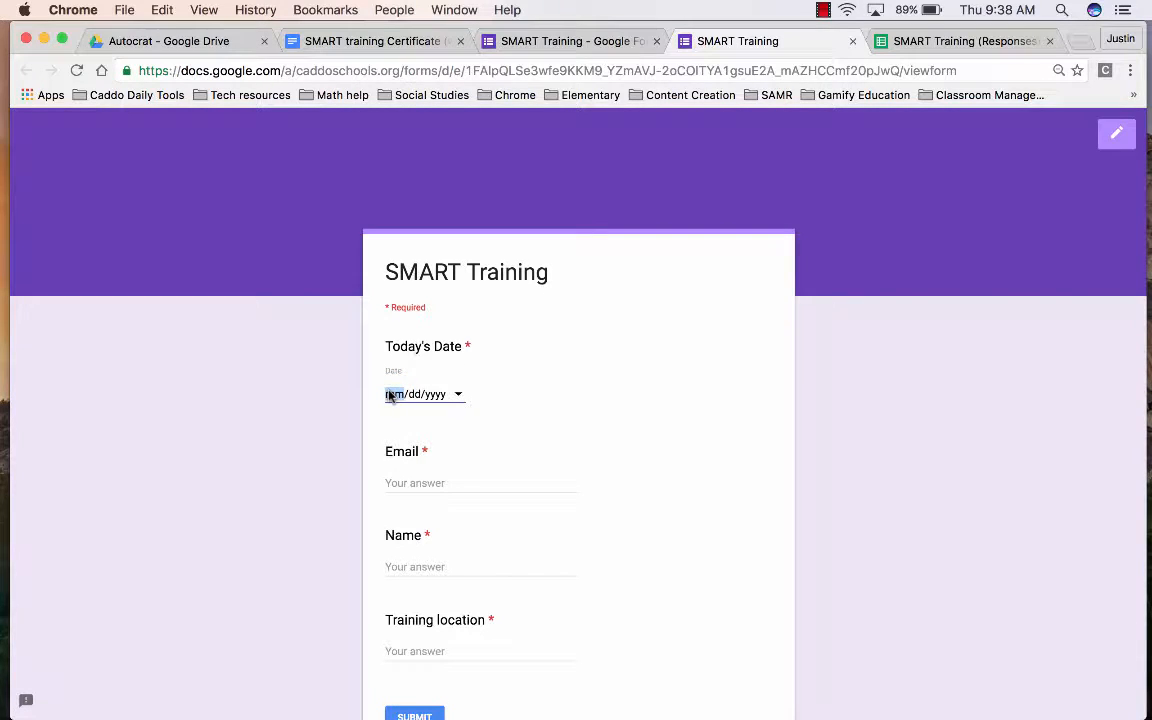
text(1012)
key(Tab)
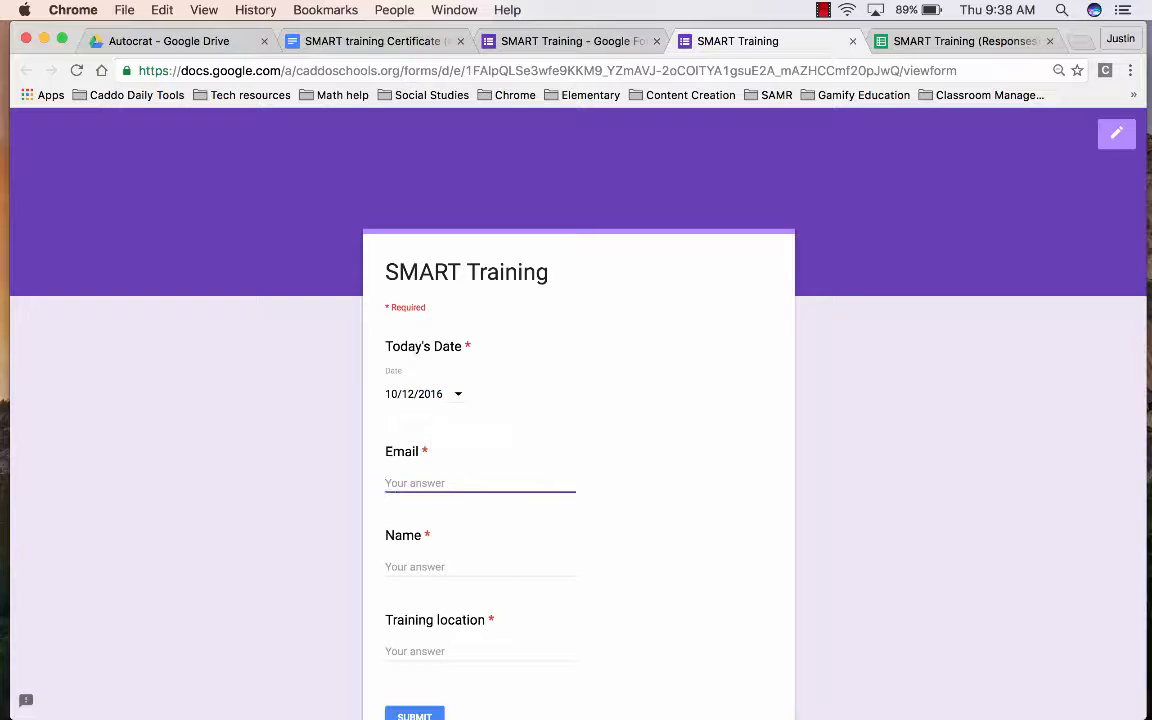
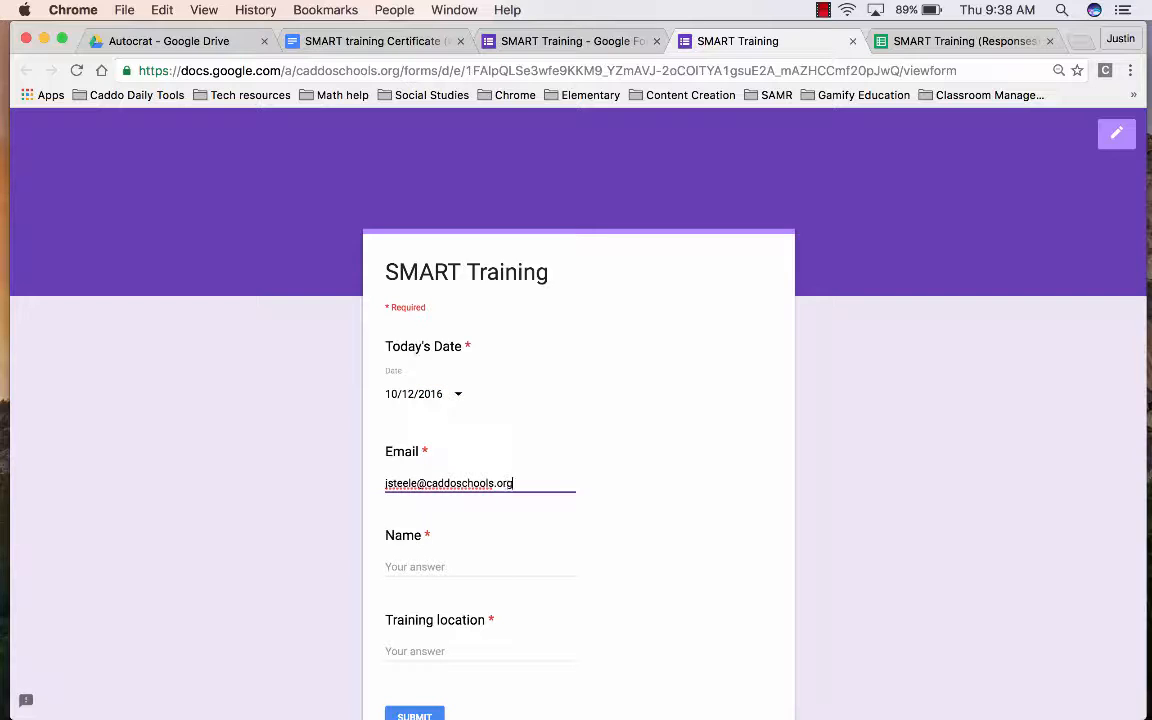
key(Tab)
key(Tab)
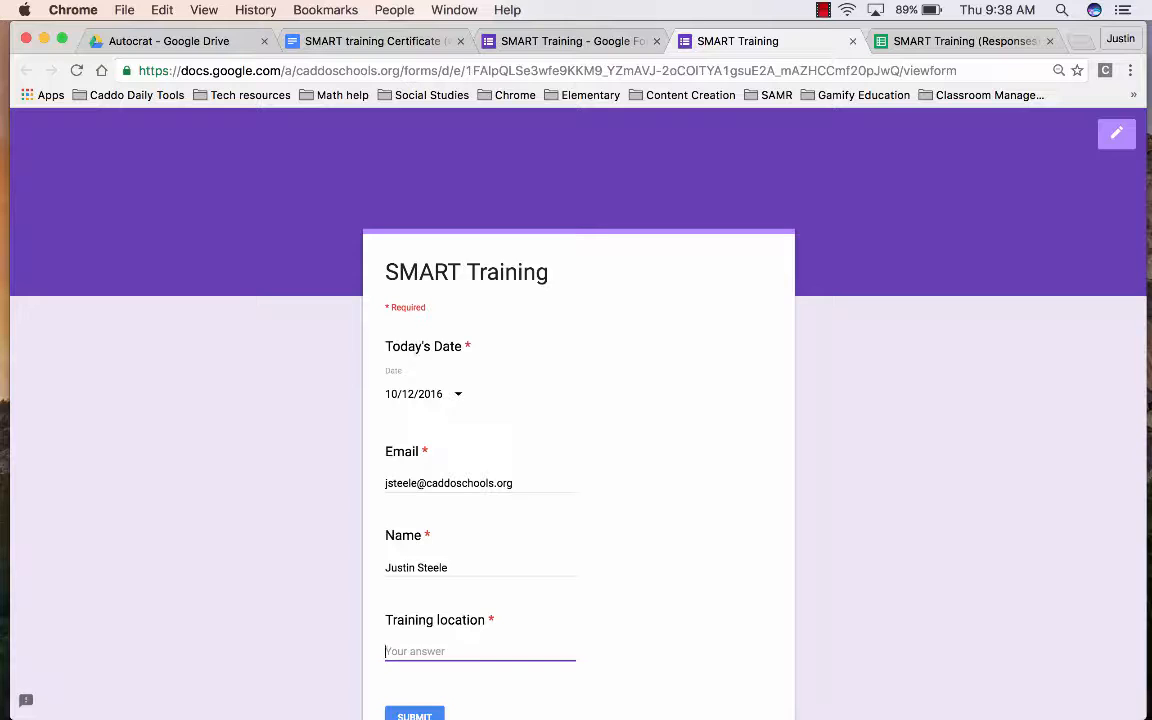
text(Your Middle School)
- Check the responses spreadsheet and merge sheet, then submit the completed form response
click(888, 41)
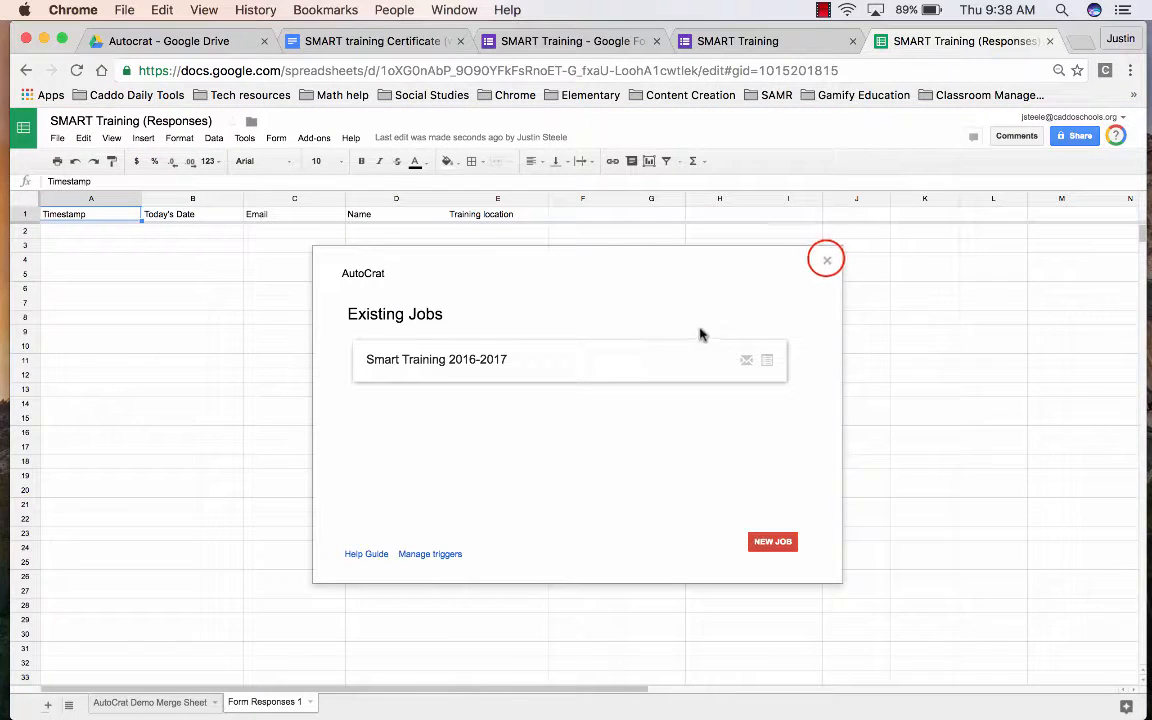
click(826, 259)
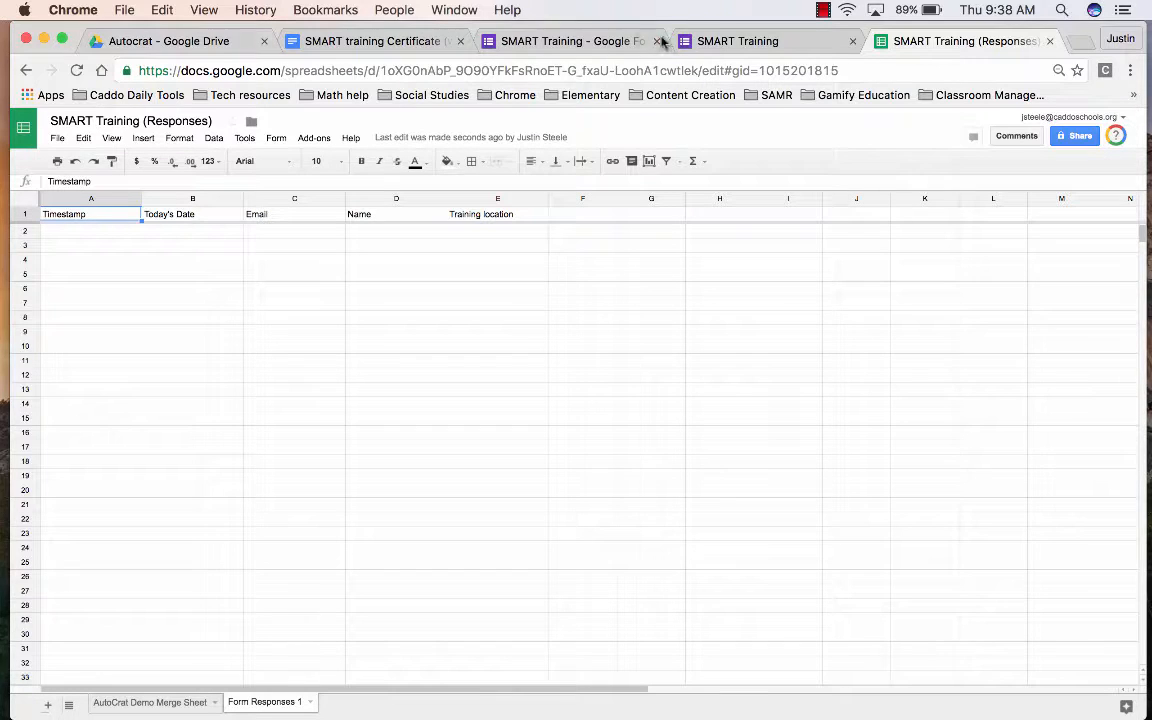
click(712, 41)
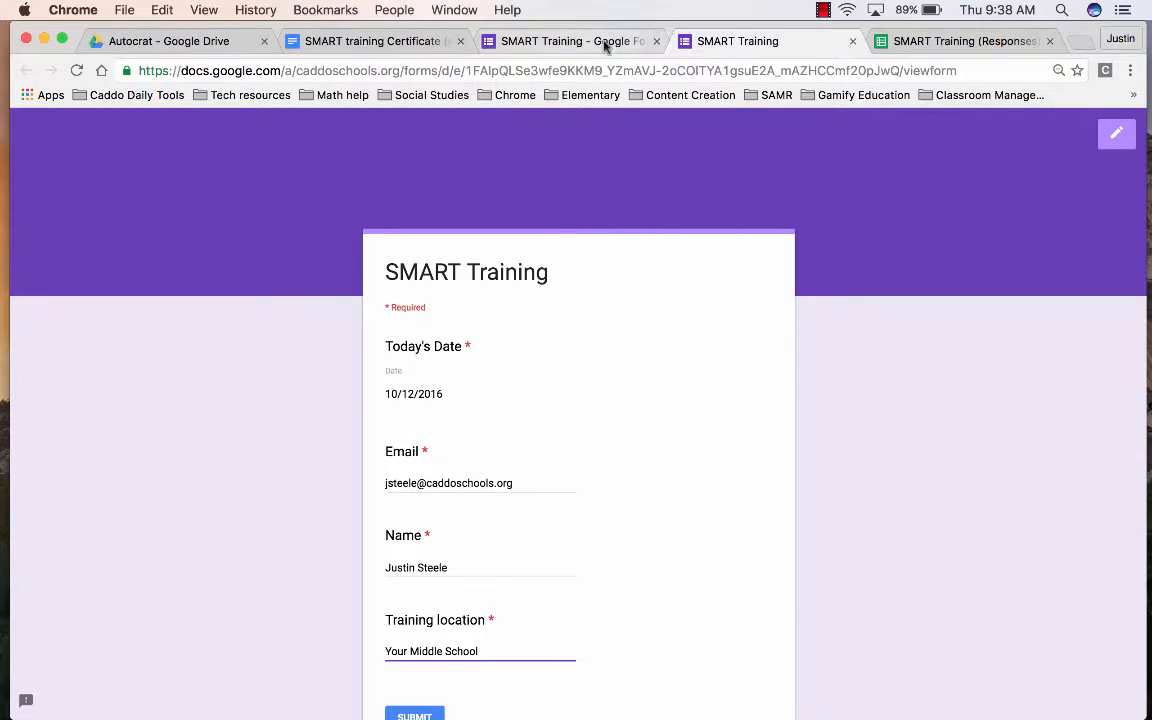
click(925, 40)
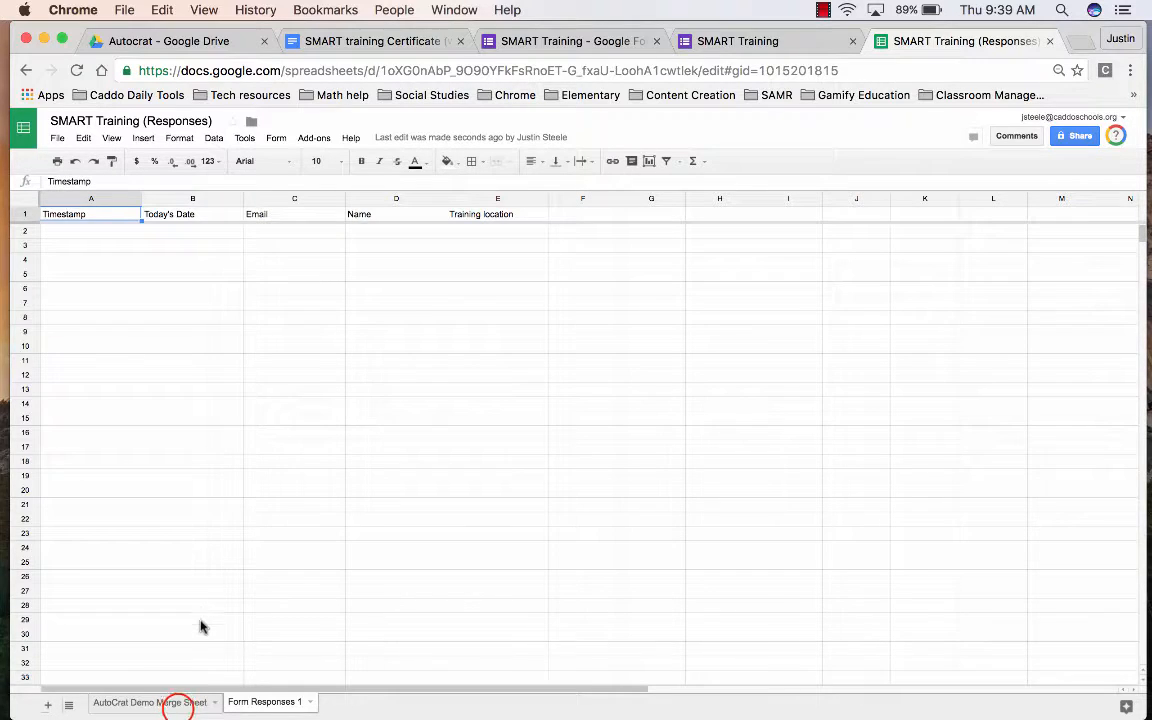
click(178, 704)
click(245, 702)
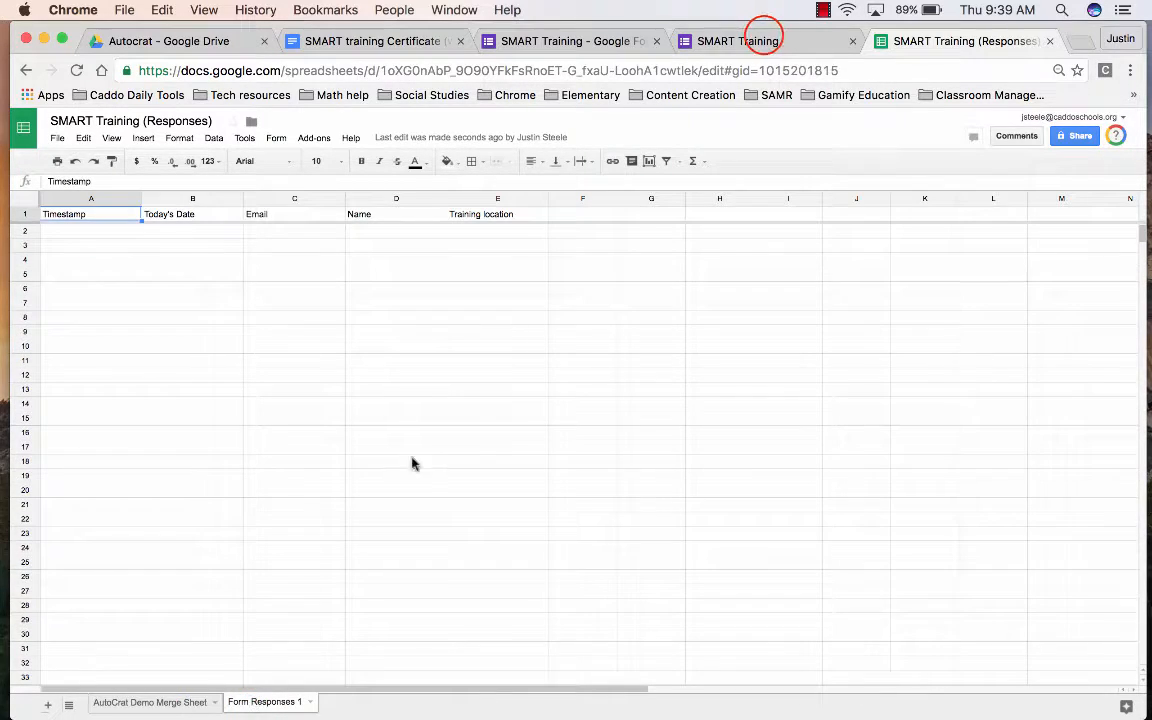
click(765, 38)
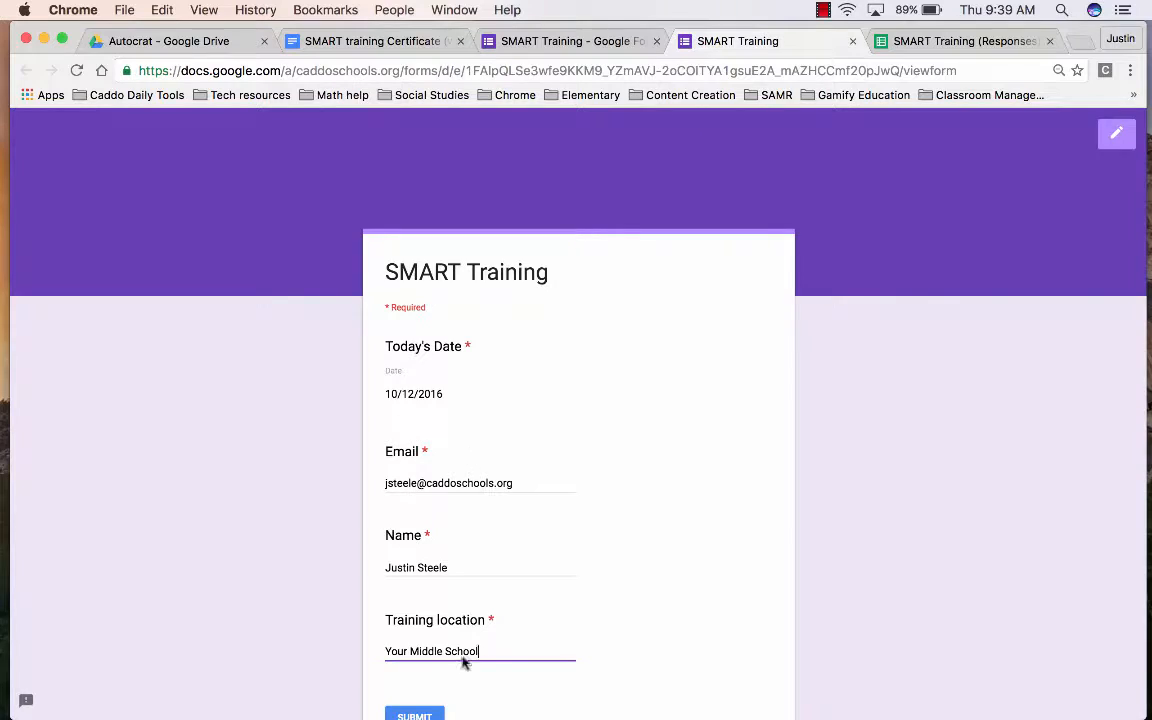
scroll(463, 665, down, 2)
click(422, 599)
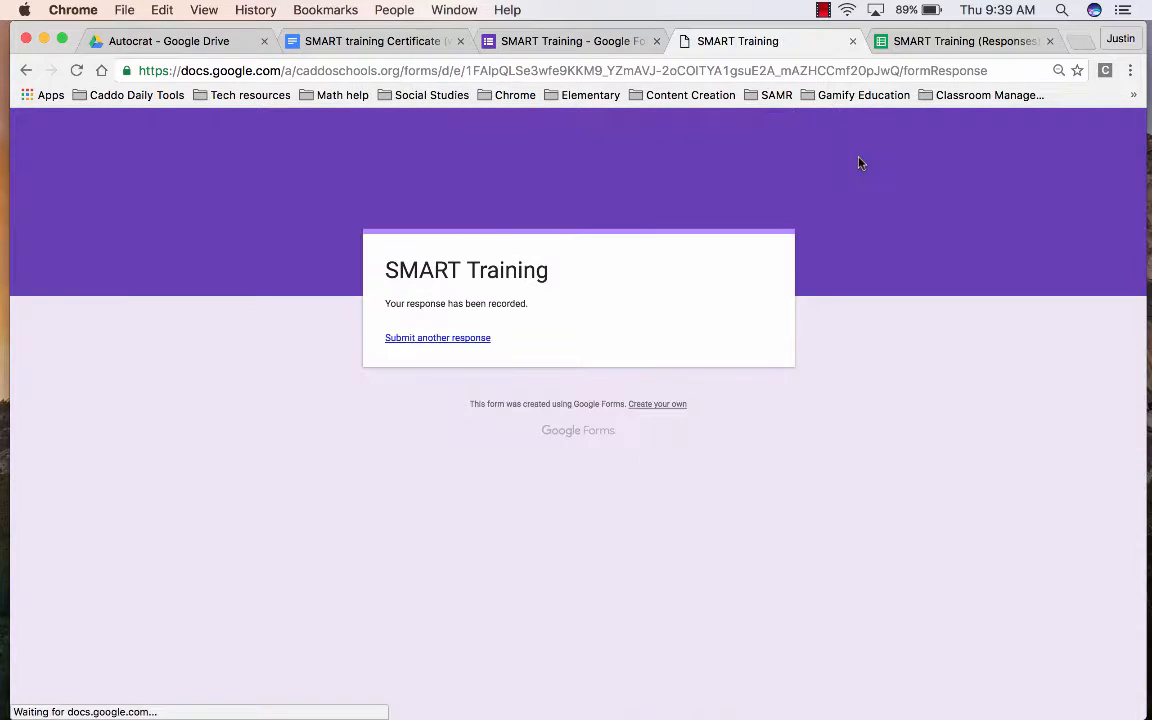
- Open the merged certificate PDF from row 2's document link in the responses sheet
click(918, 41)
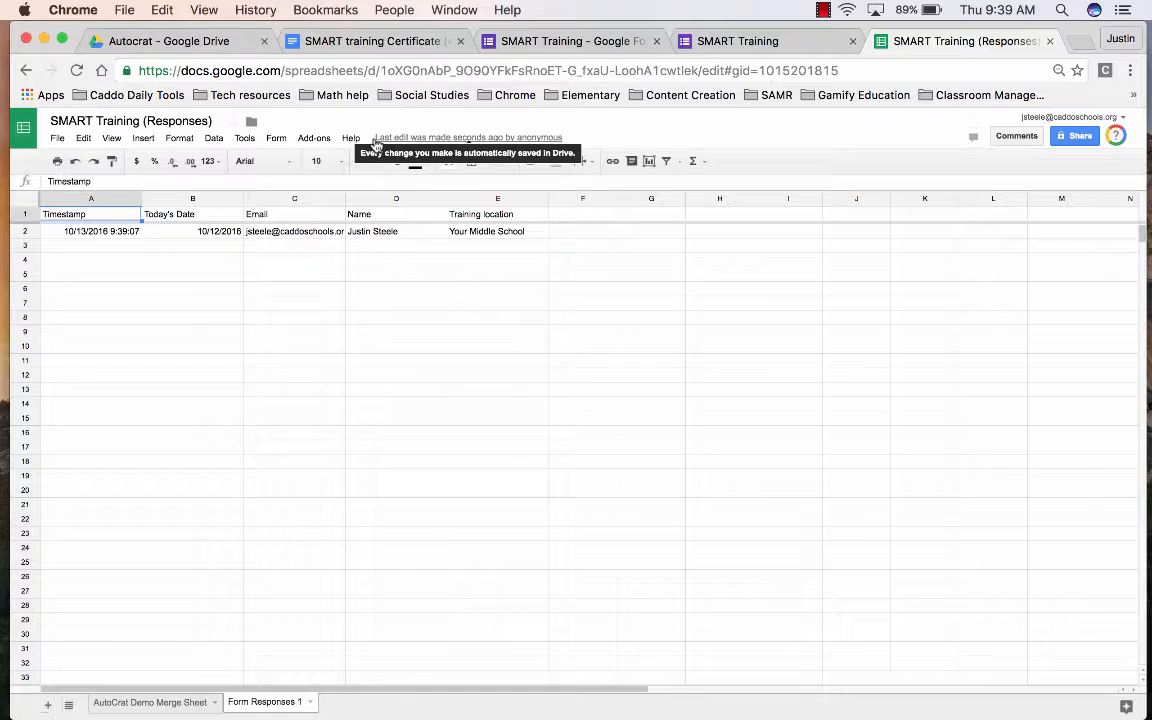
click(314, 137)
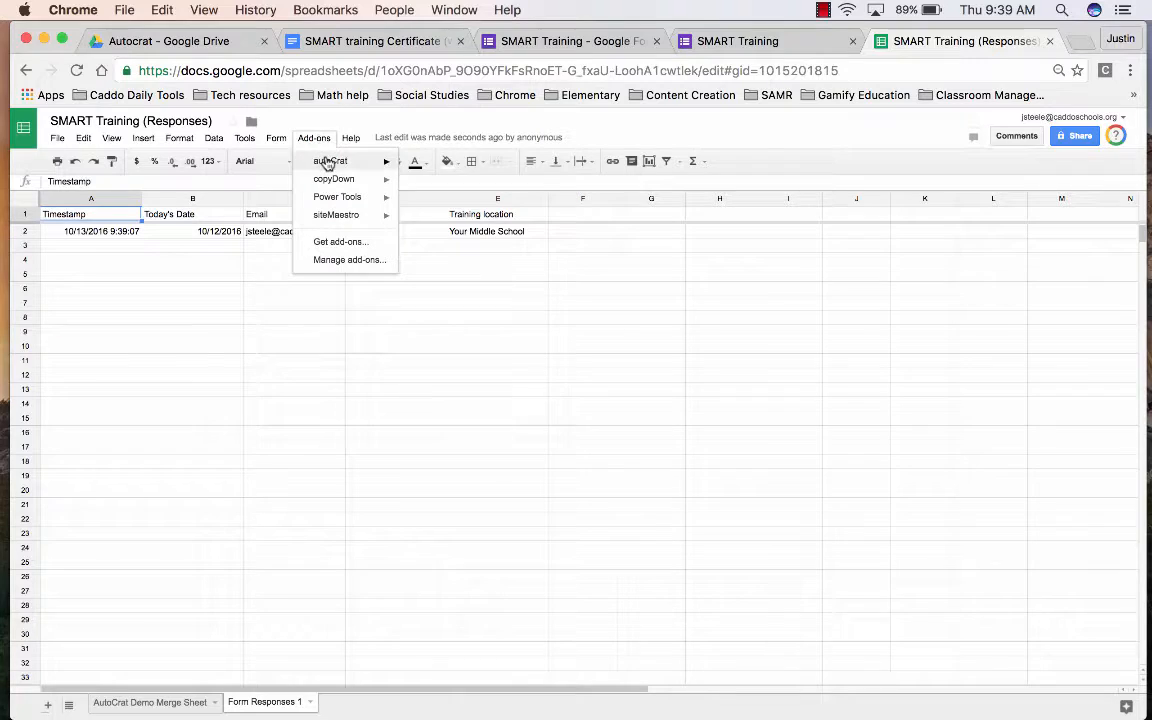
click(473, 114)
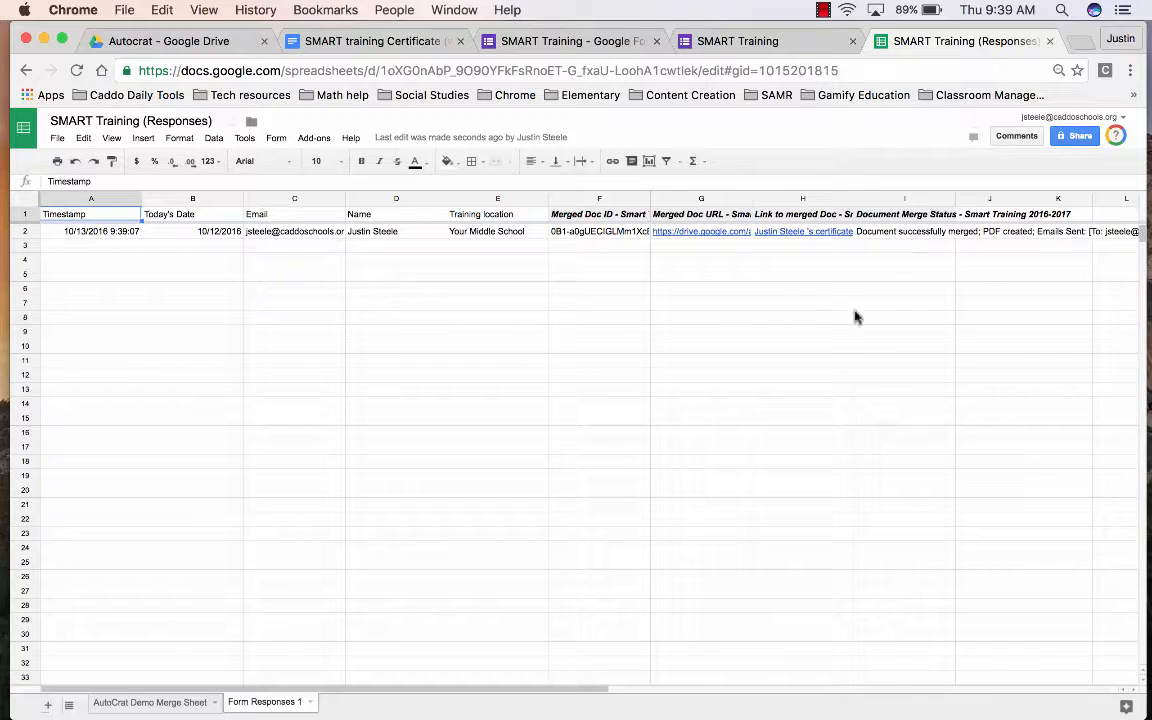
click(552, 684)
drag(551, 683, 632, 690)
click(411, 602)
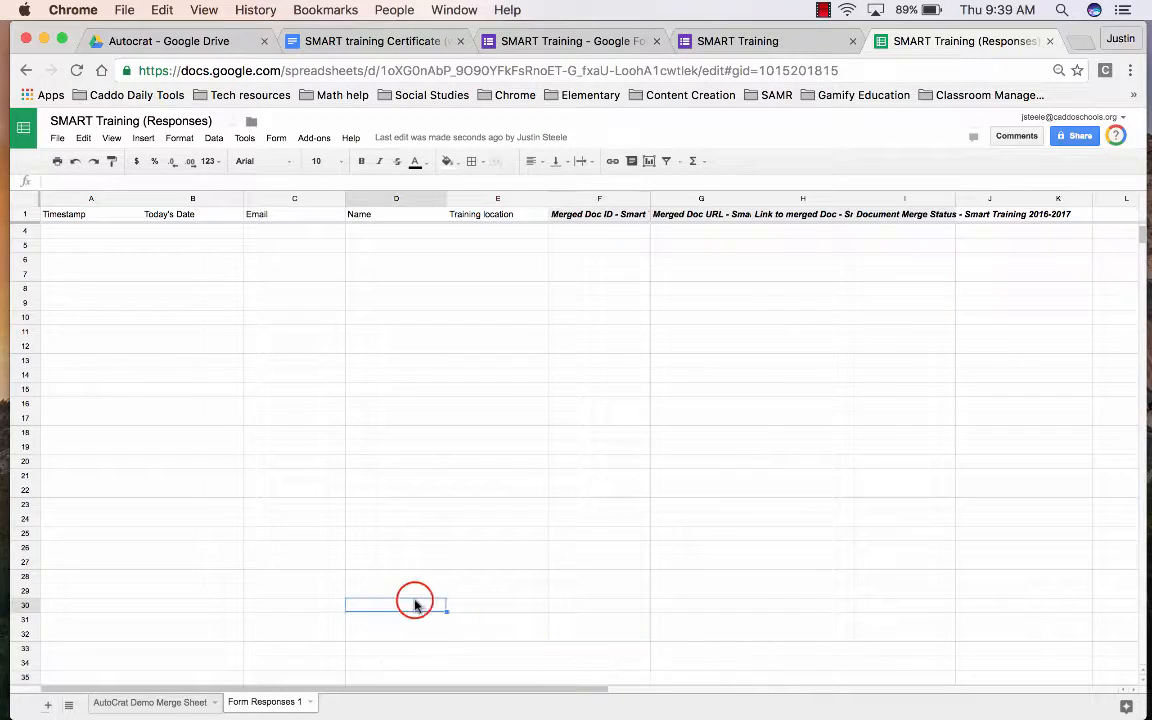
scroll(418, 615, up, 1)
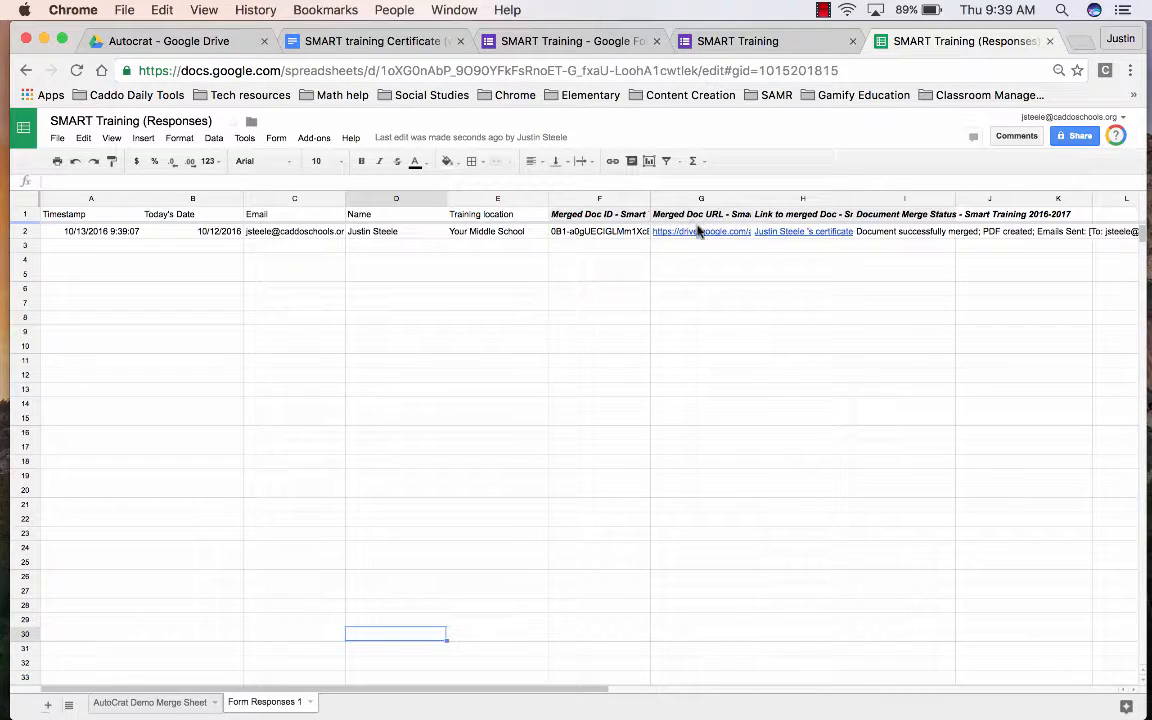
click(755, 233)
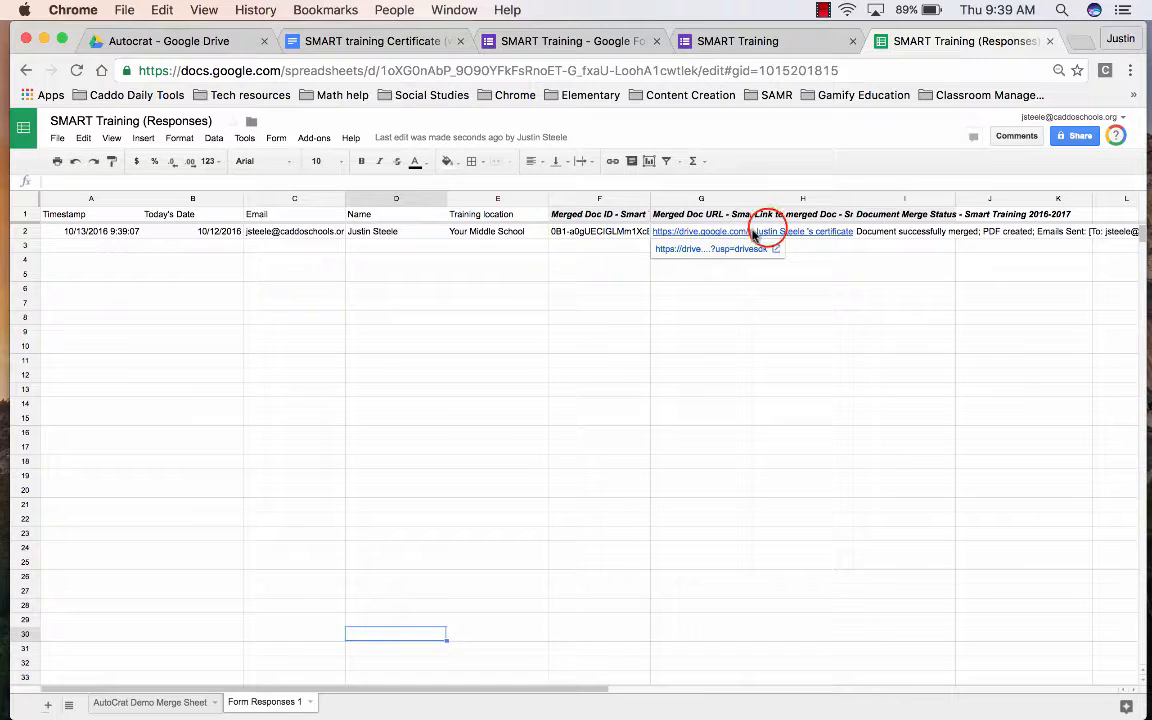
click(787, 250)
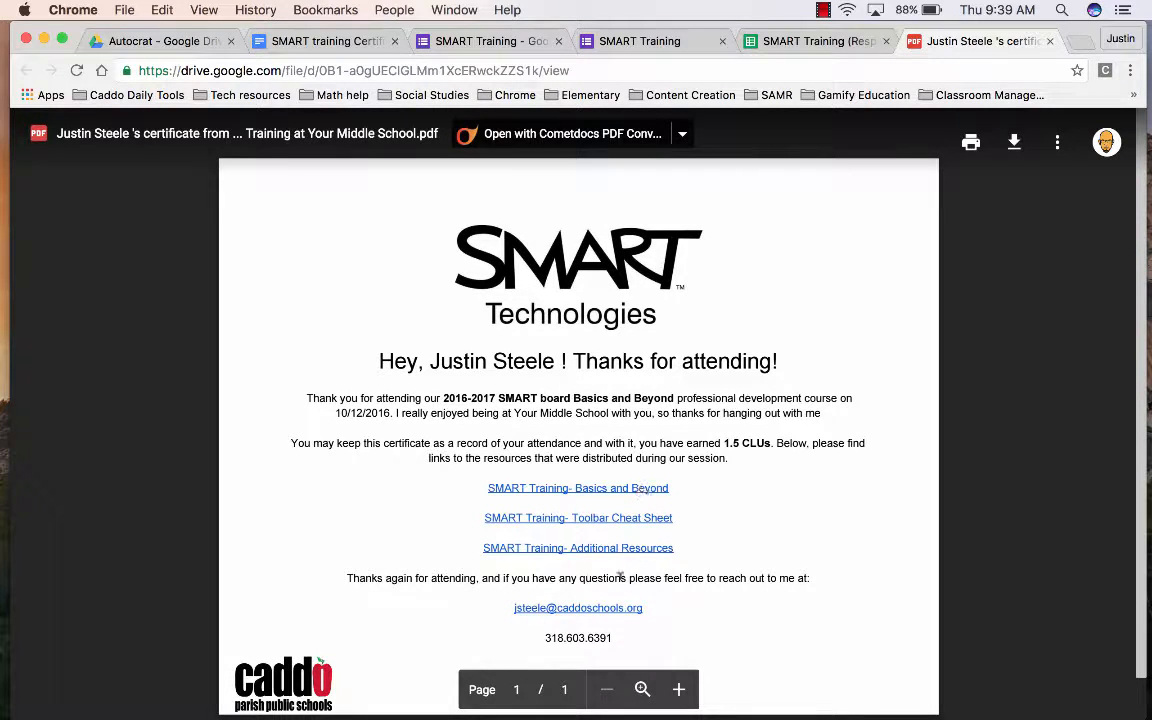
- Browse Drive to 2016-2017 Training > SMART Training > Certificate Home and preview the newest certificate PDF
click(1049, 41)
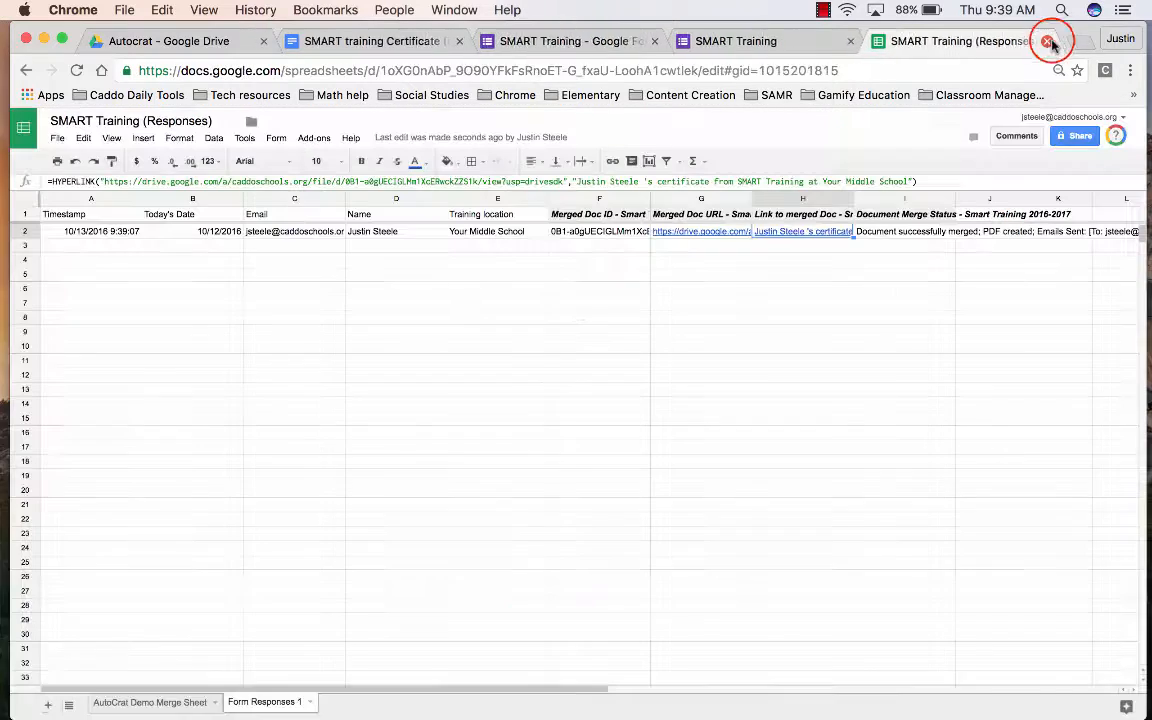
click(171, 40)
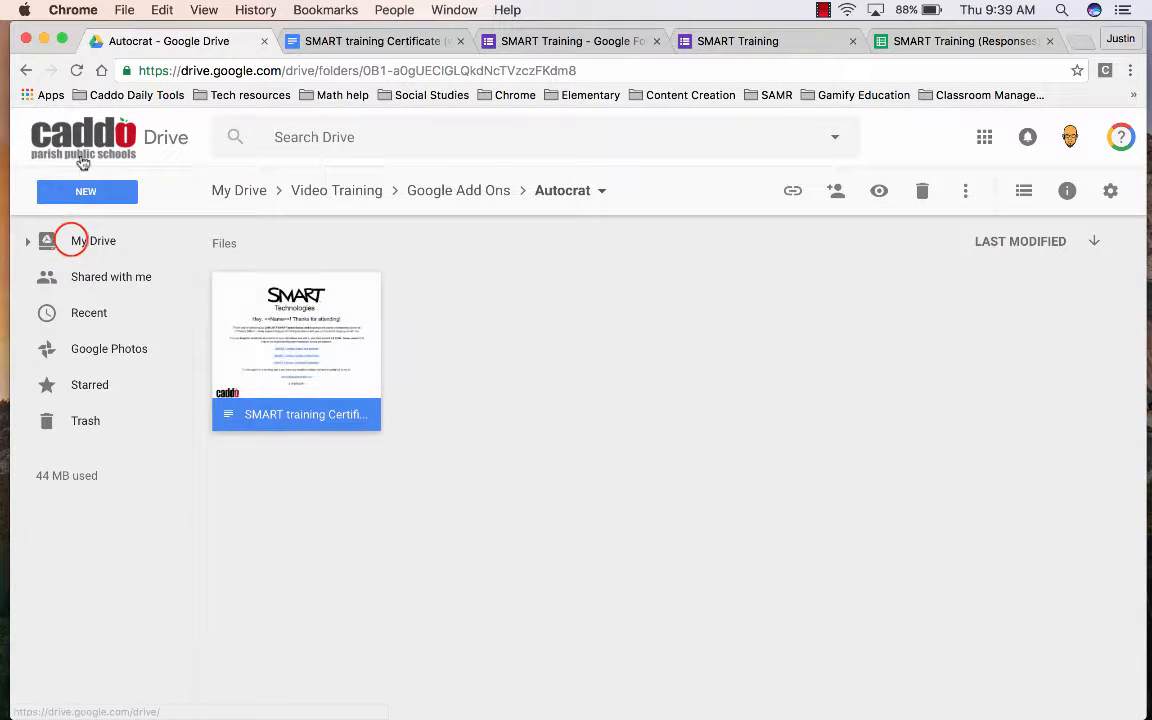
click(74, 240)
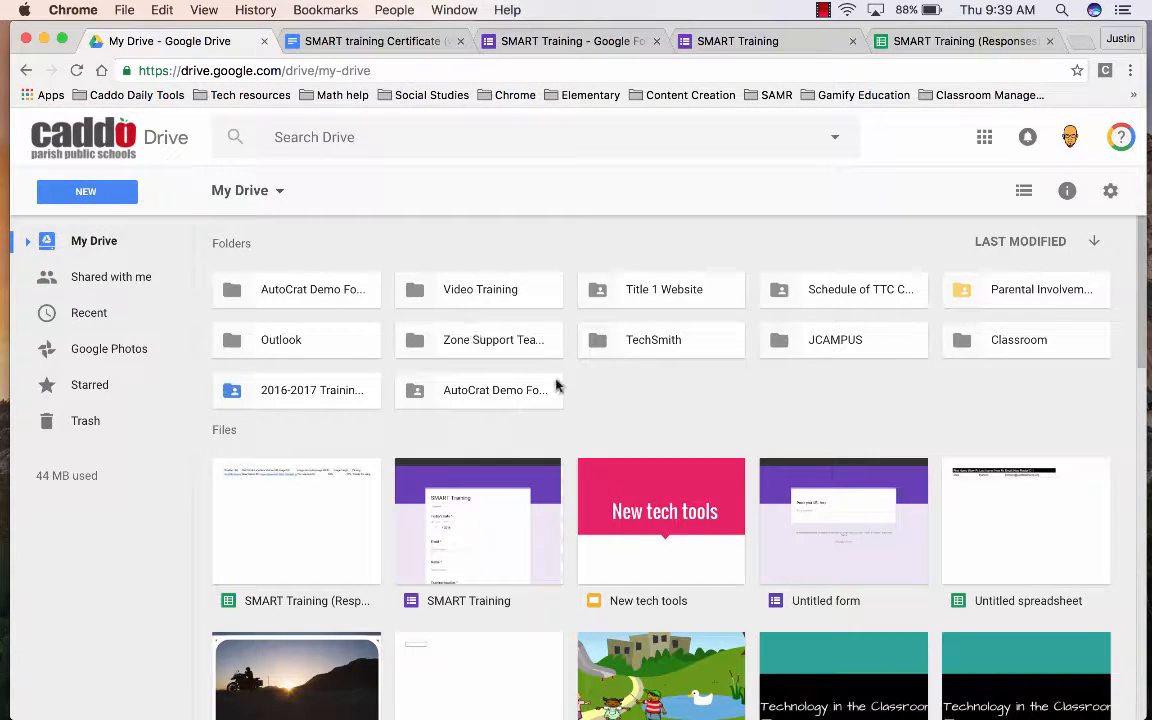
double_click(312, 390)
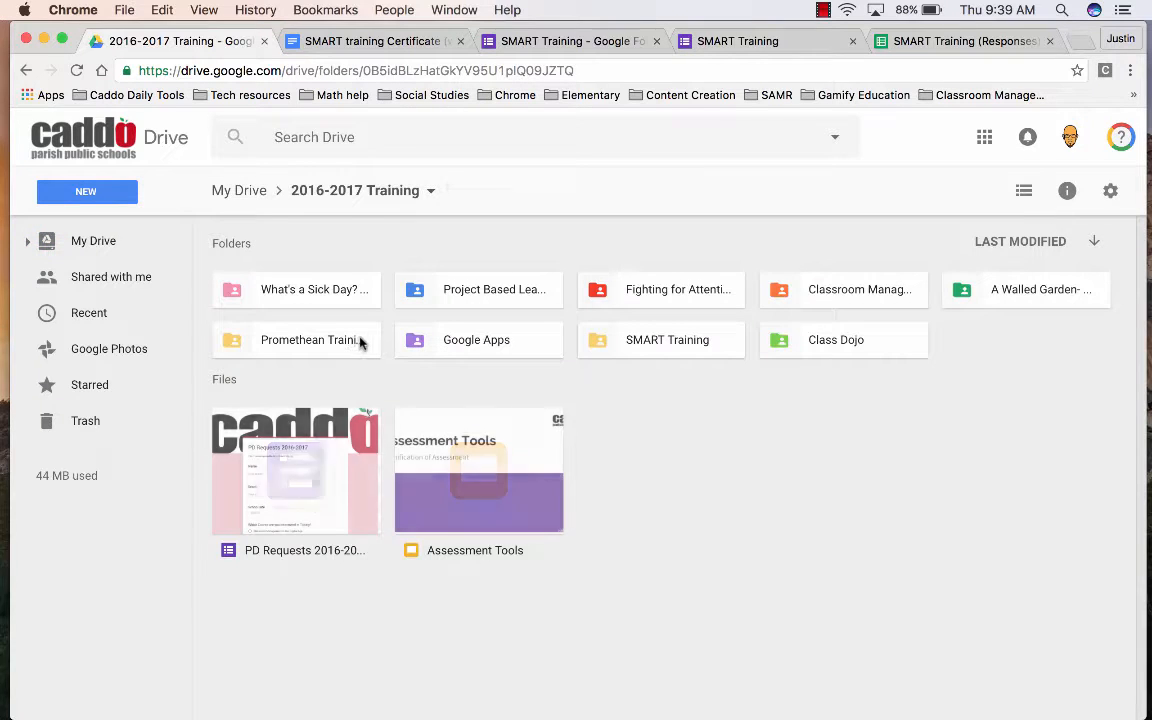
double_click(620, 342)
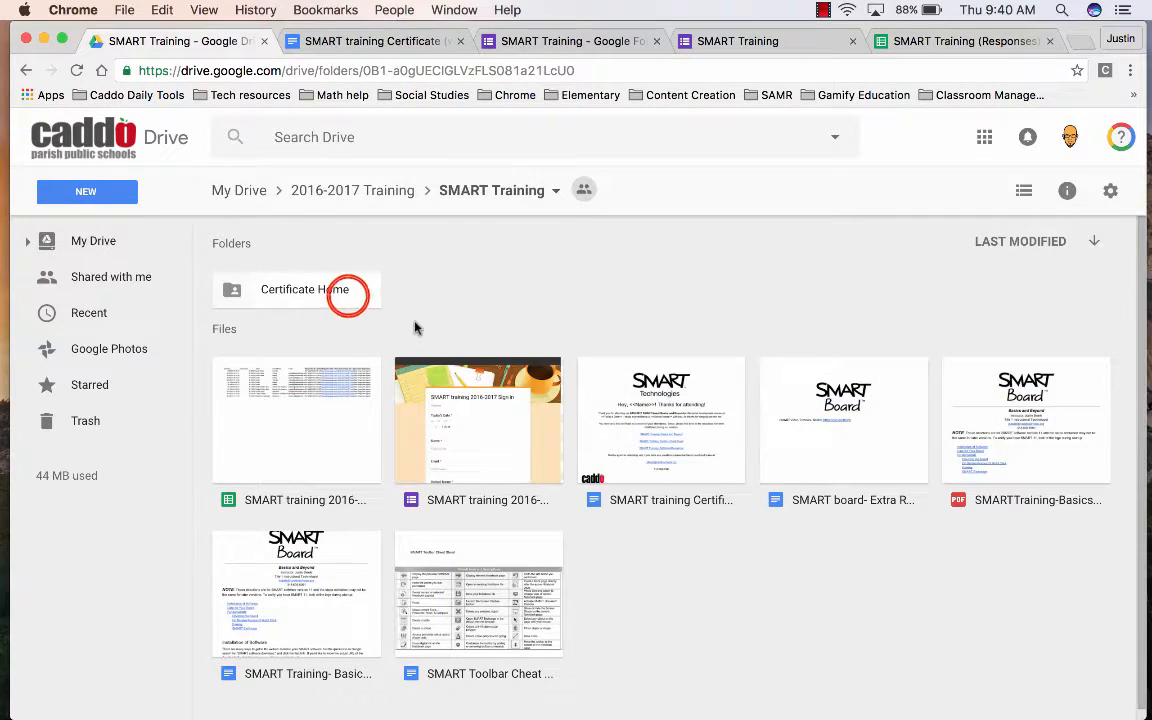
double_click(347, 291)
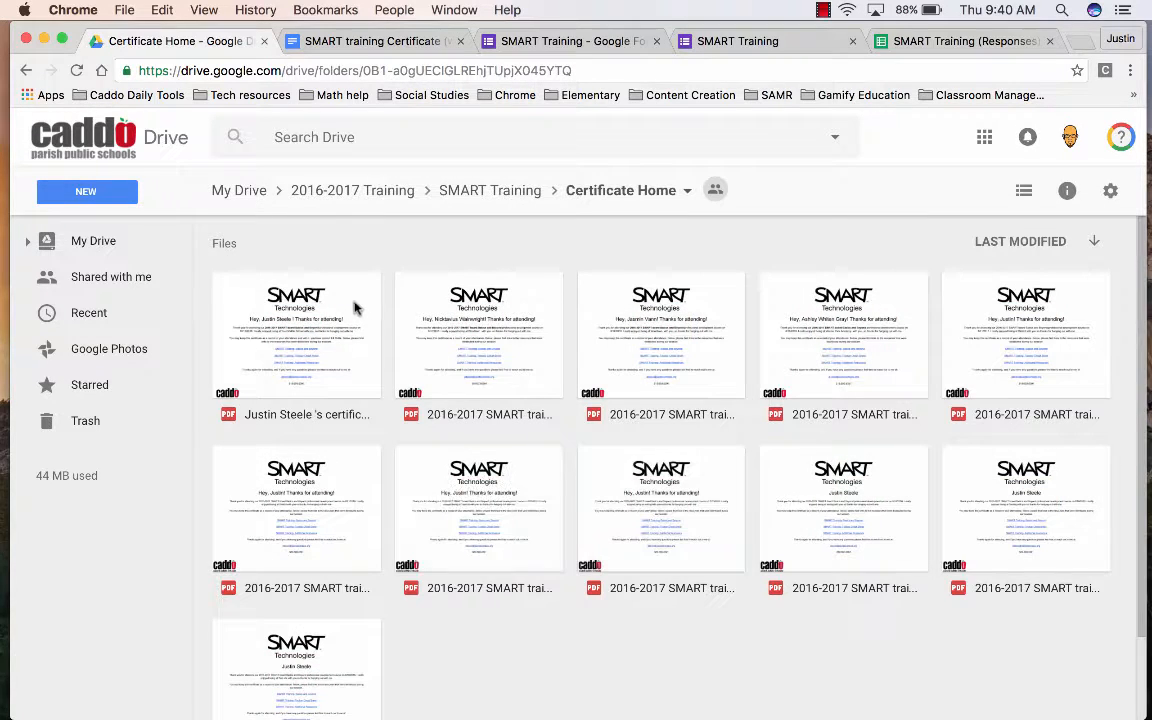
double_click(360, 377)
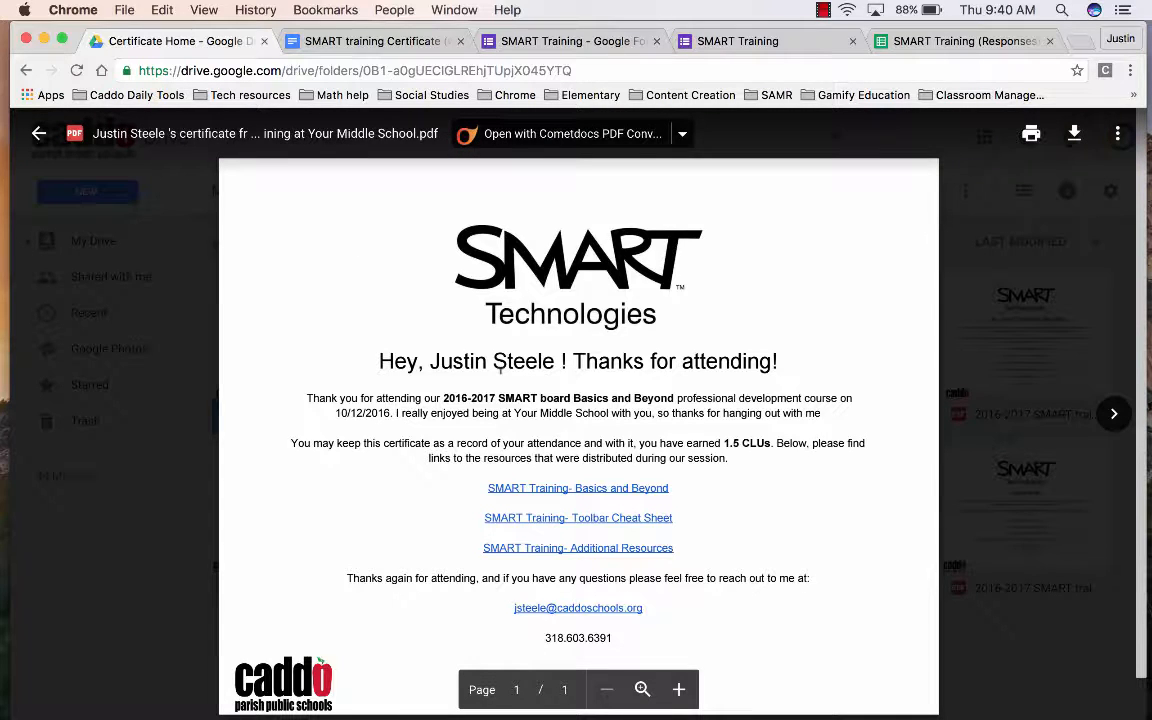
click(32, 132)
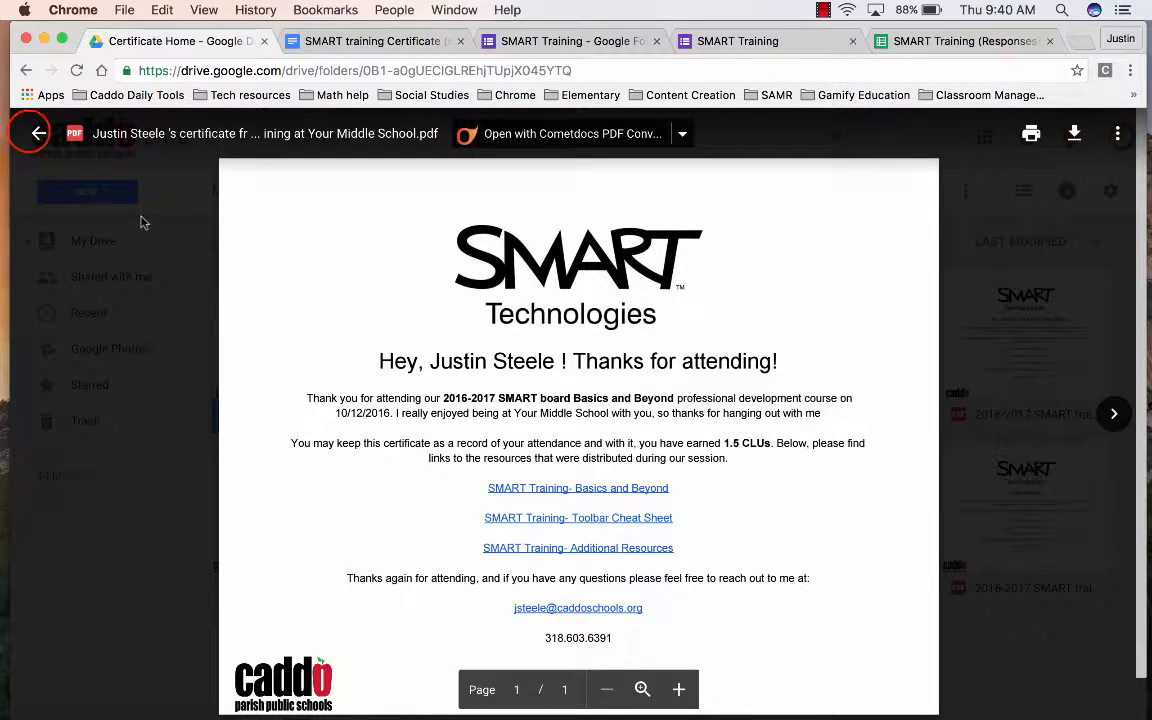
click(34, 131)
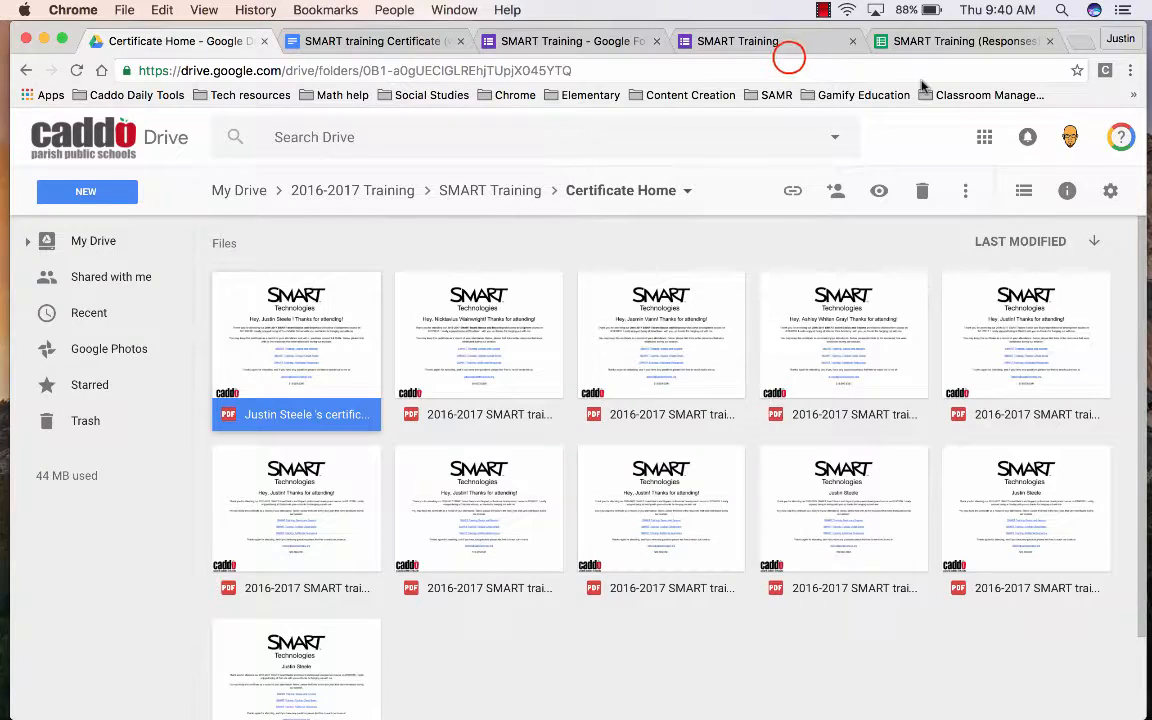
- Return to the responses spreadsheet and launch autoCrat from the Add-ons menu
click(760, 42)
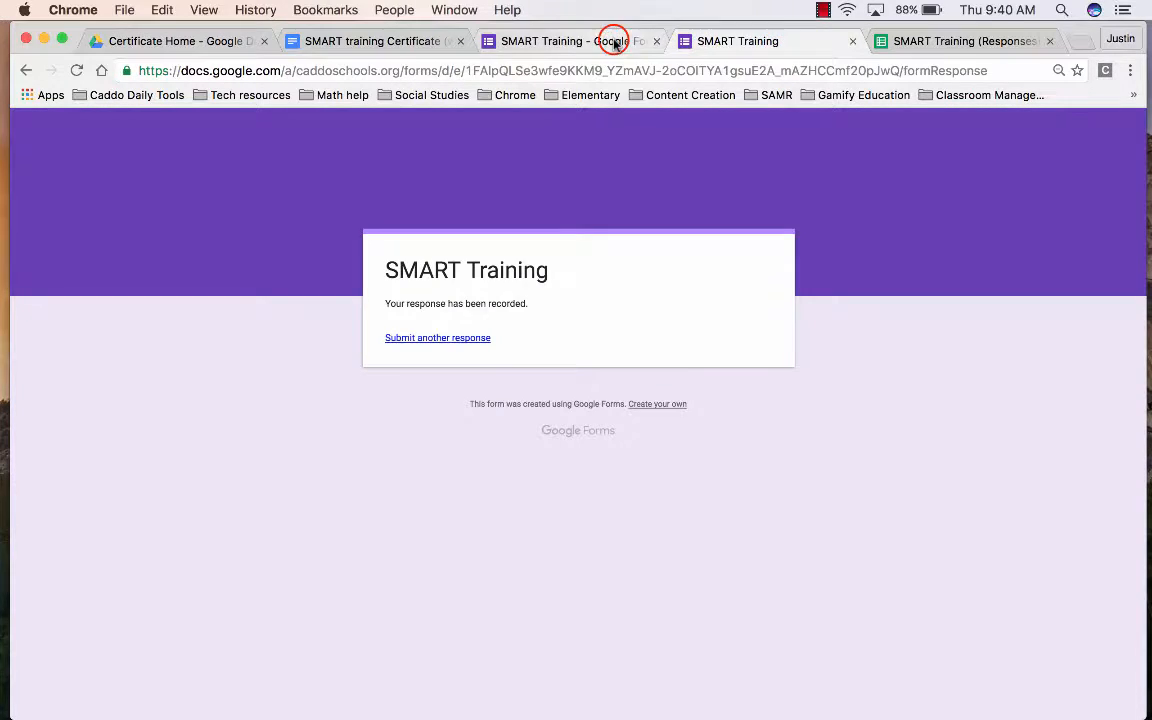
click(615, 42)
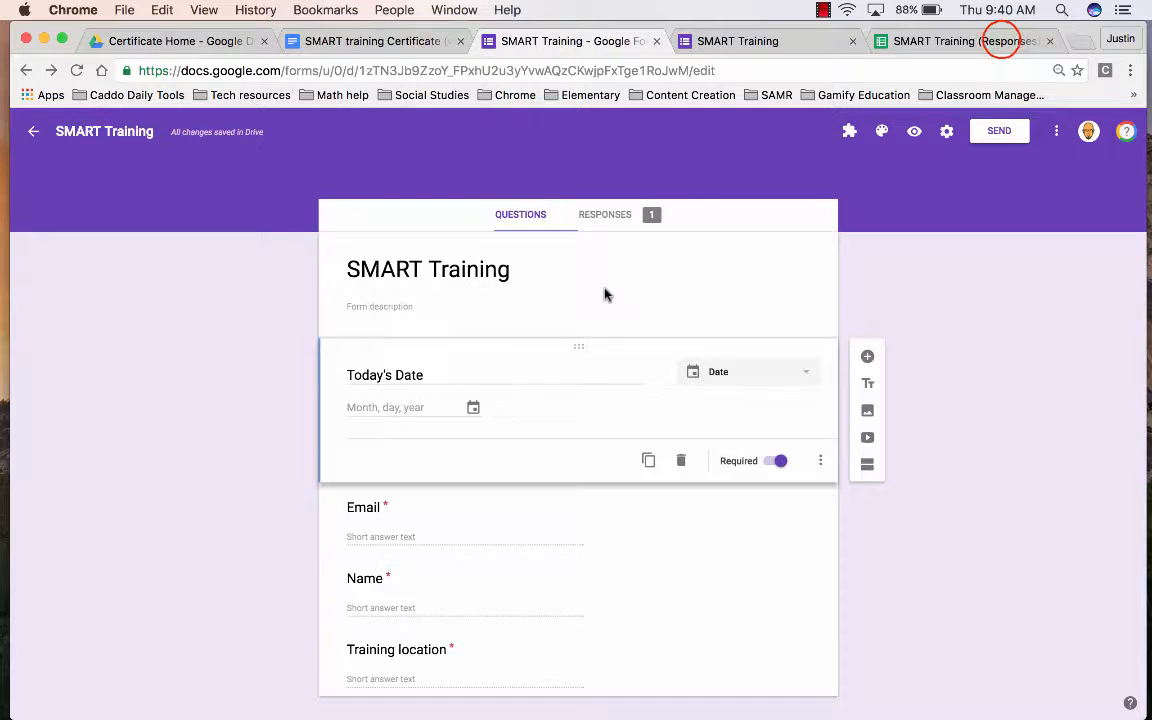
click(995, 42)
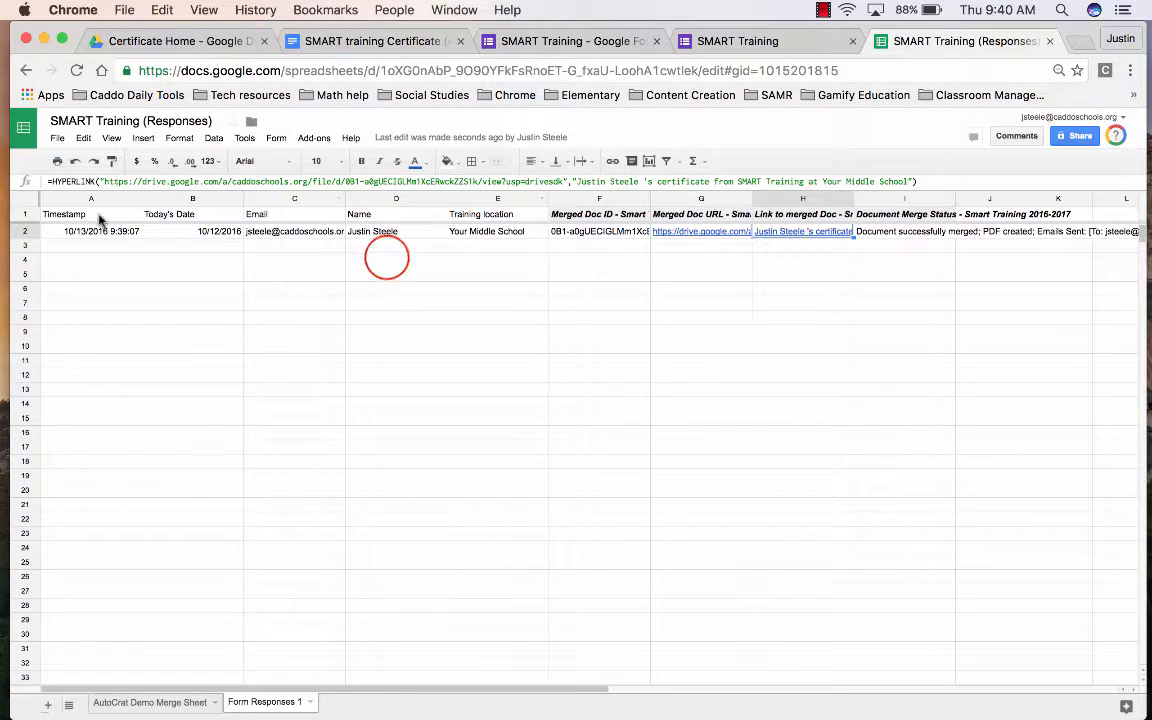
click(387, 259)
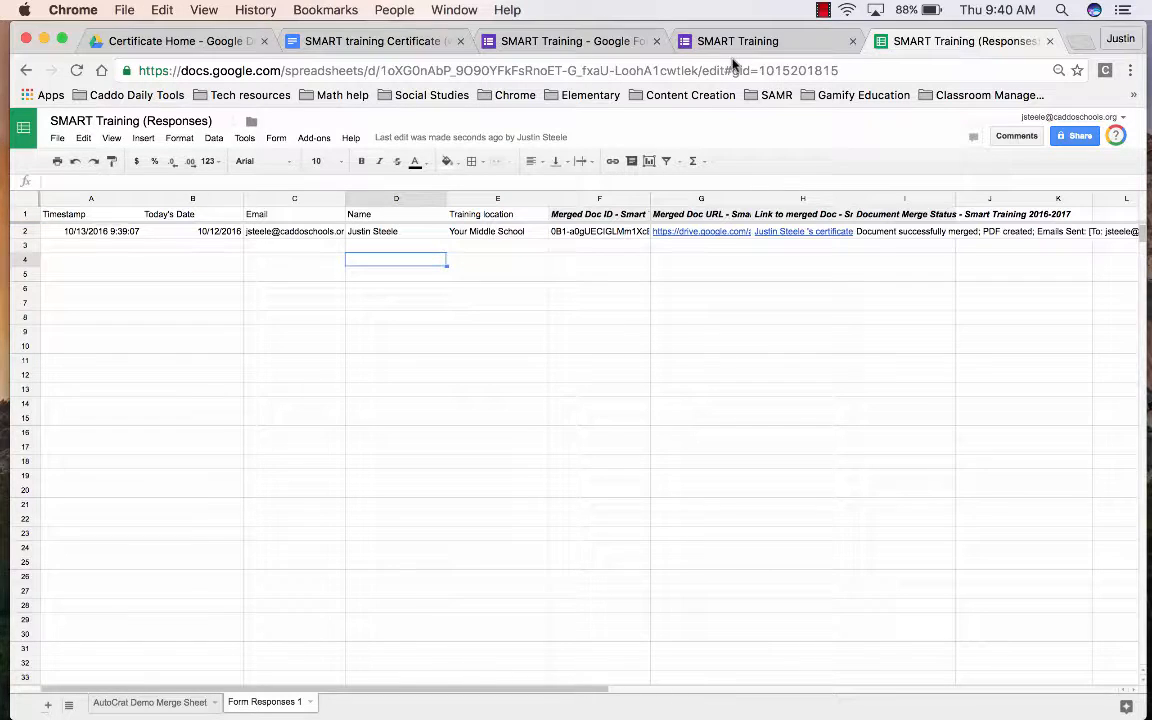
click(318, 139)
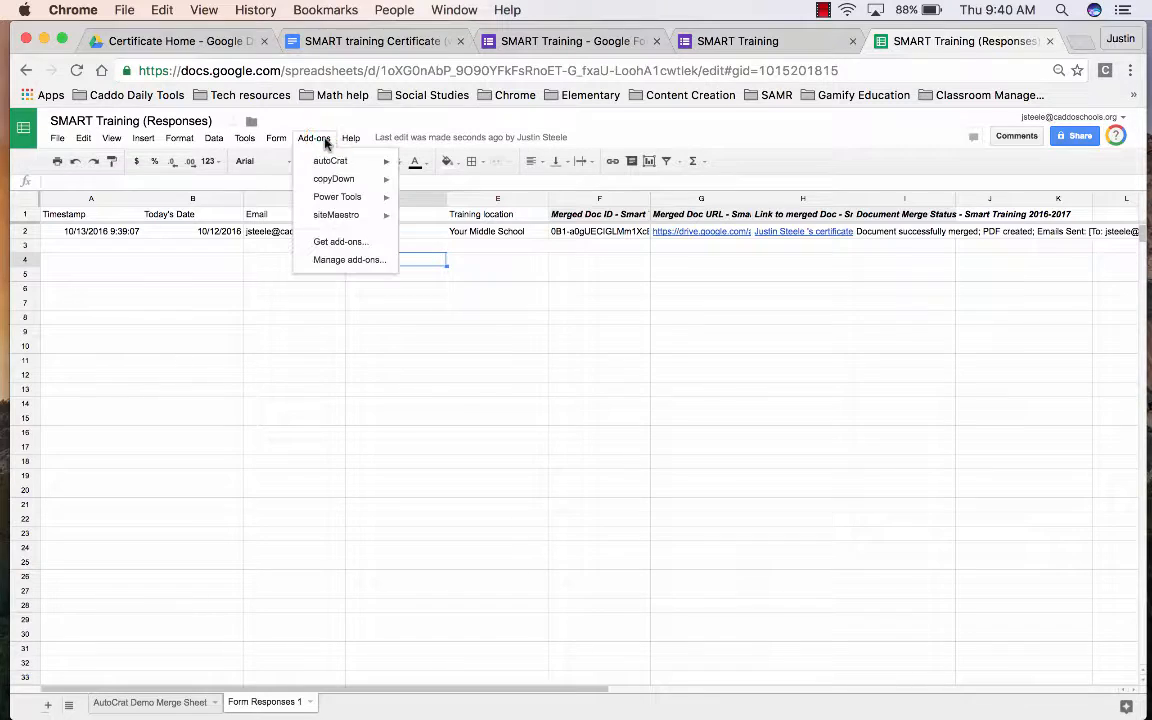
mouse_move(330, 160)
click(419, 160)
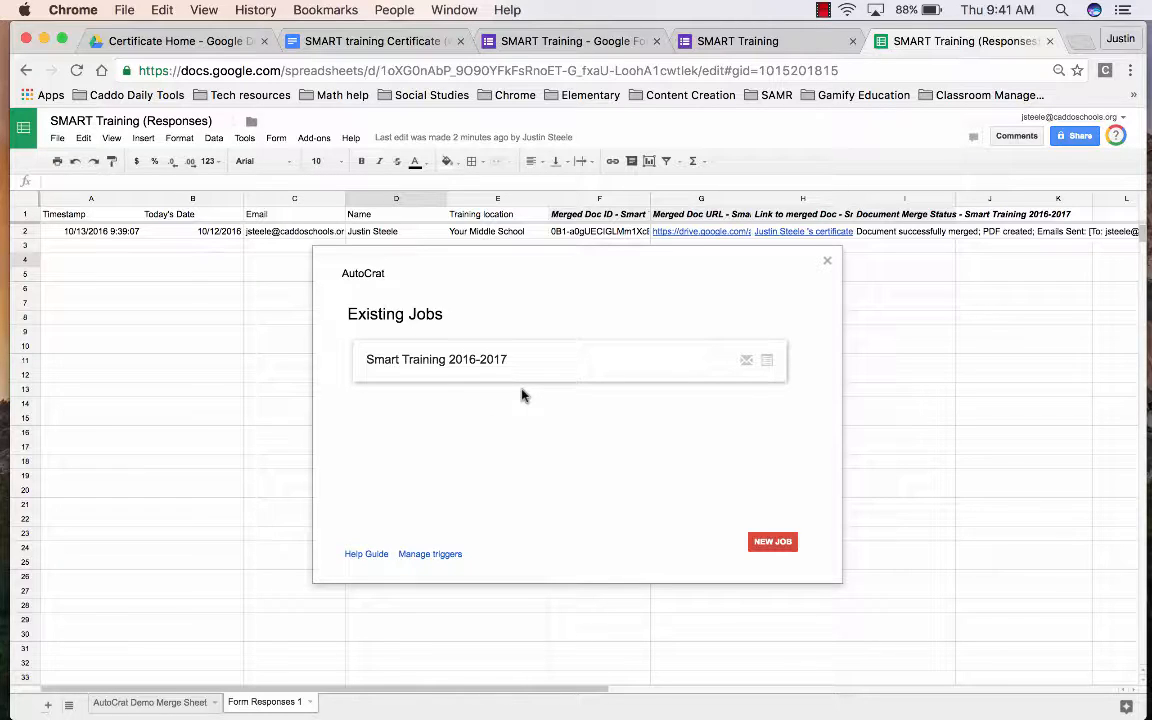
- Open the Smart Training 2016-2017 job for editing, then cancel without changes
mouse_move(556, 374)
click(598, 361)
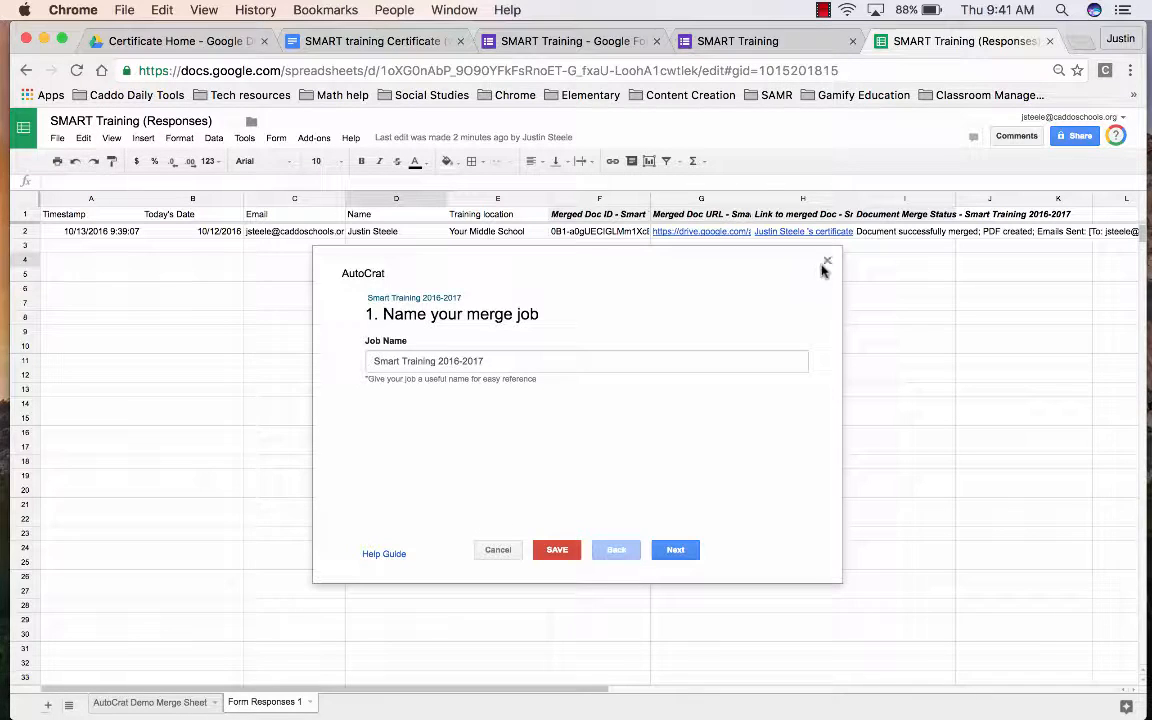
click(505, 549)
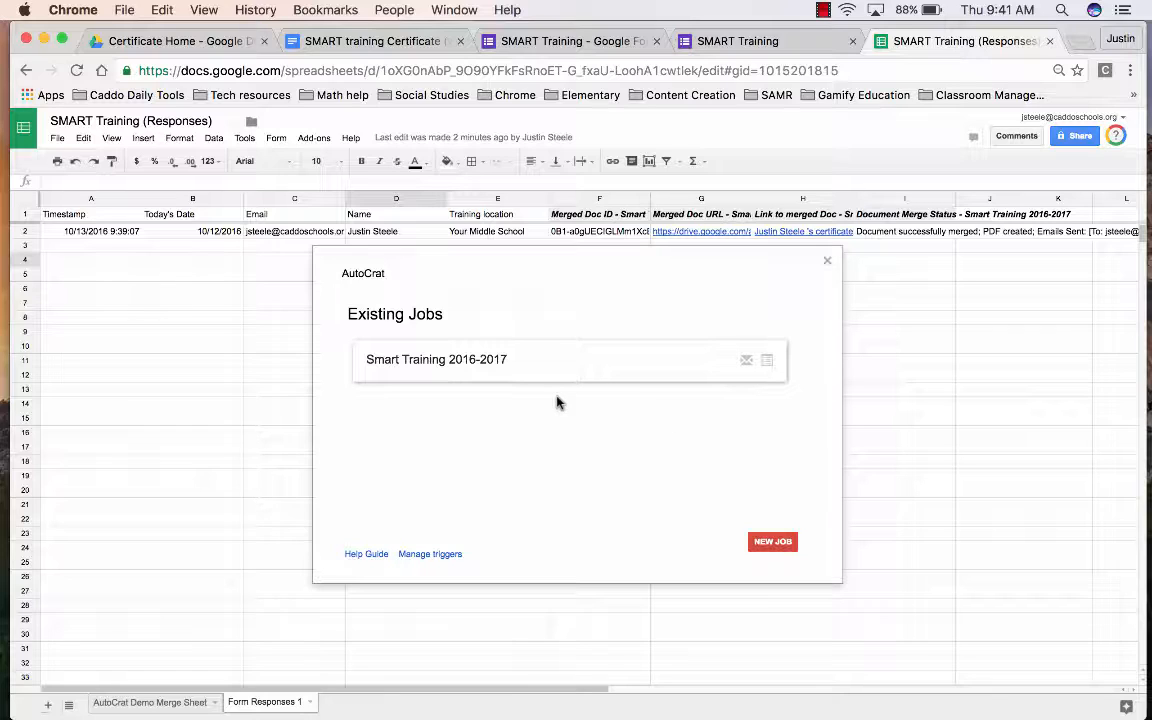
- Close the autoCrat jobs window and return to the Form Responses 1 sheet
mouse_move(560, 361)
mouse_move(728, 368)
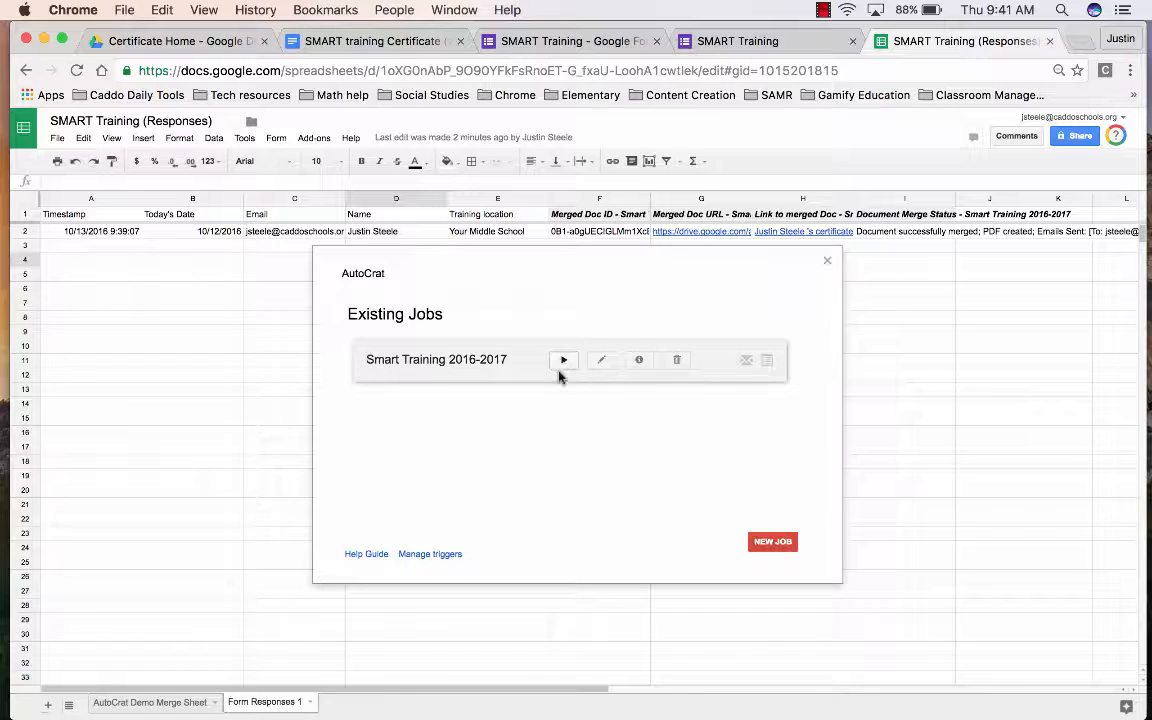
click(827, 262)
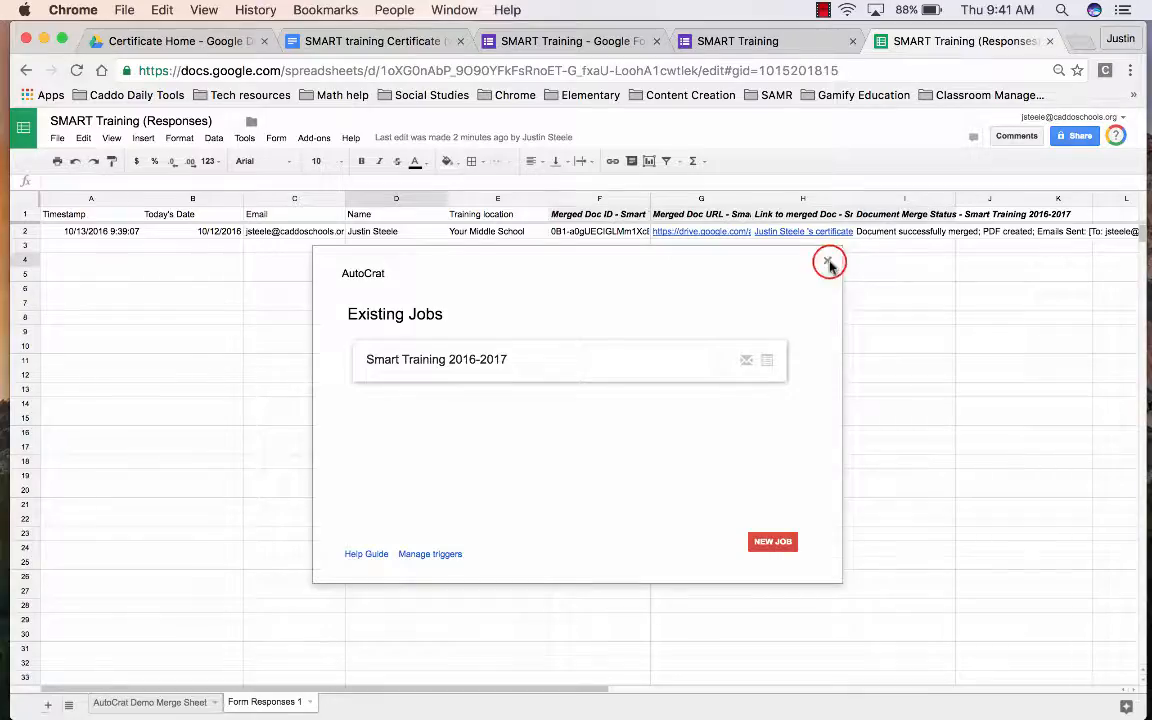
click(829, 263)
key(ctrl+Up)
click(710, 580)
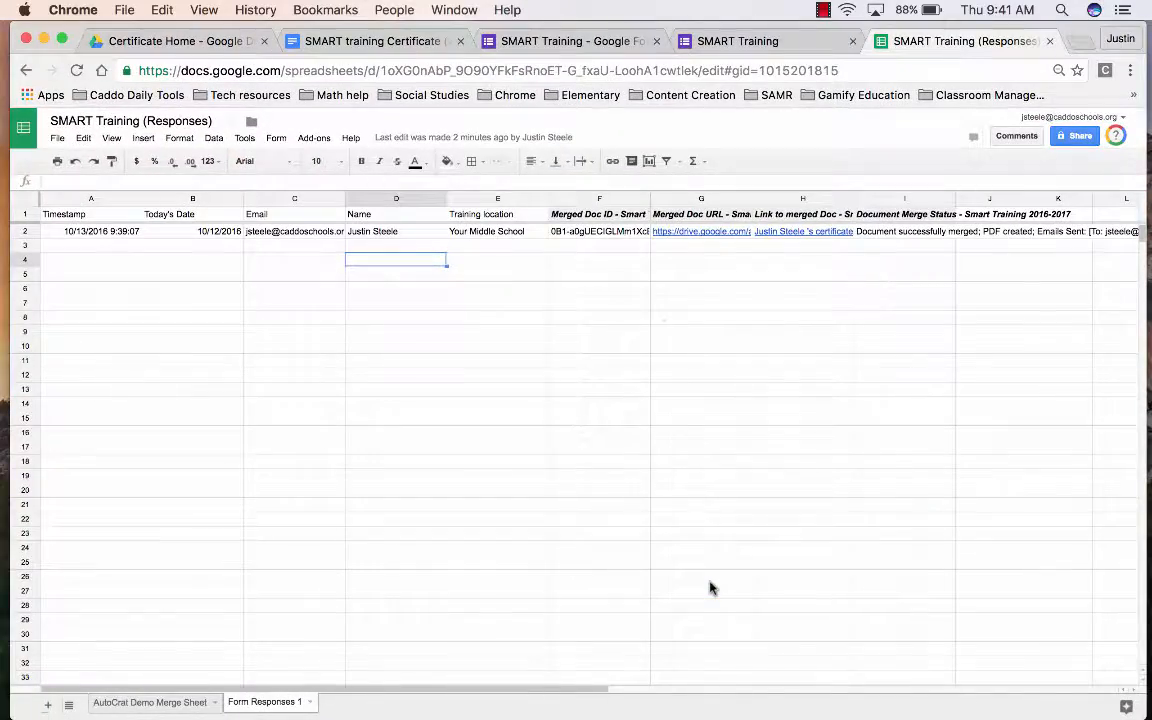
key(ctrl+Up)
key(ctrl+Up)
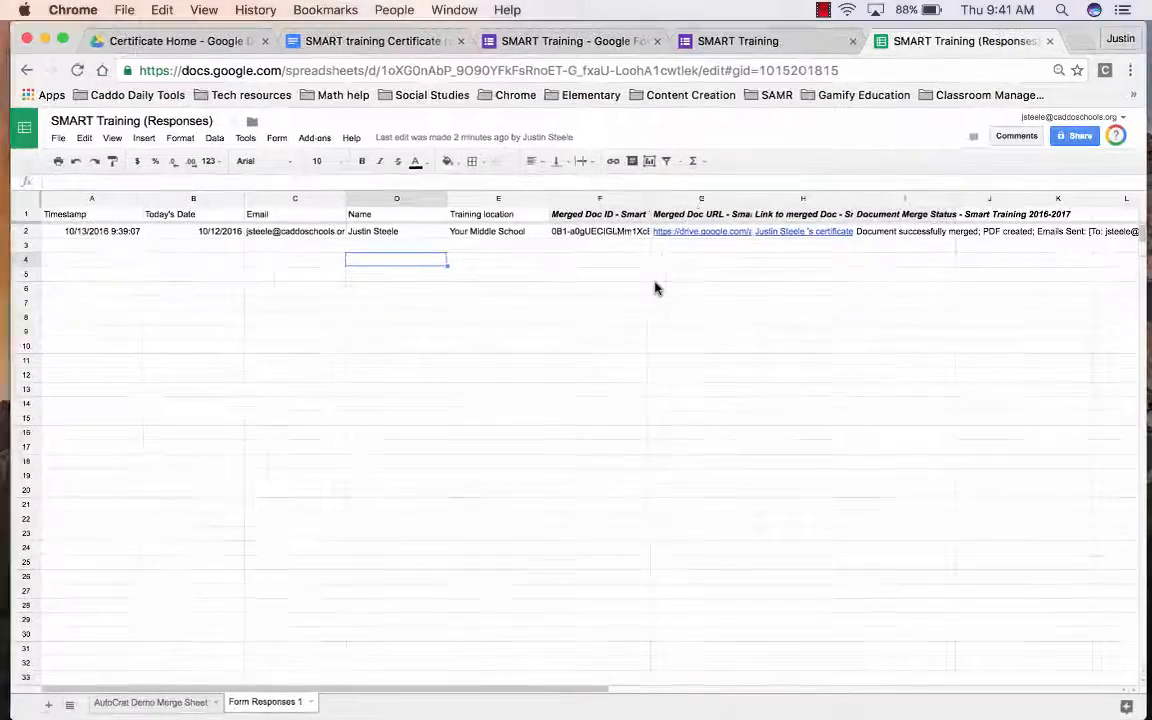